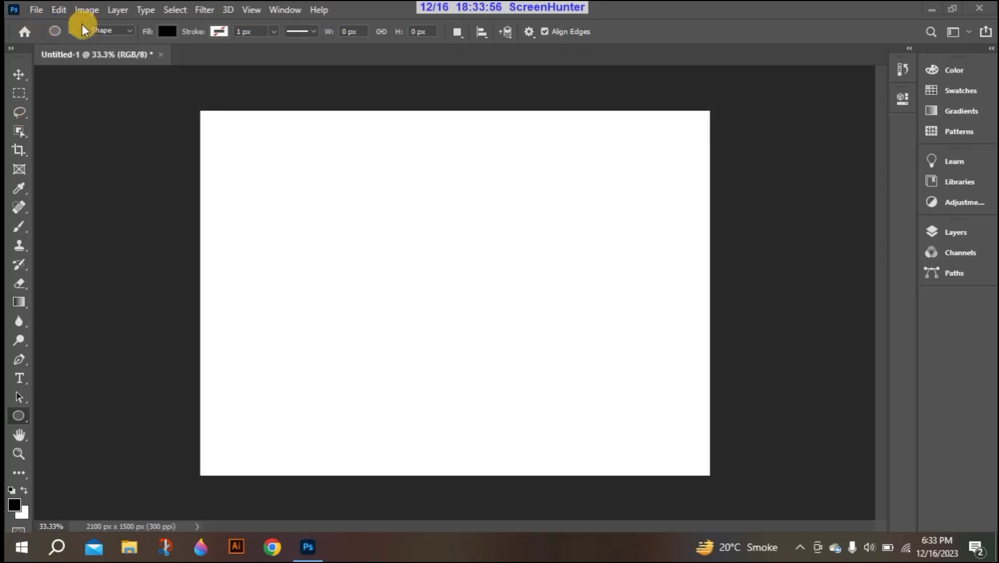
- Try to create a new 500 by 500 inch document at 300 pixels/inch in RGB Color with a white background
click(37, 10)
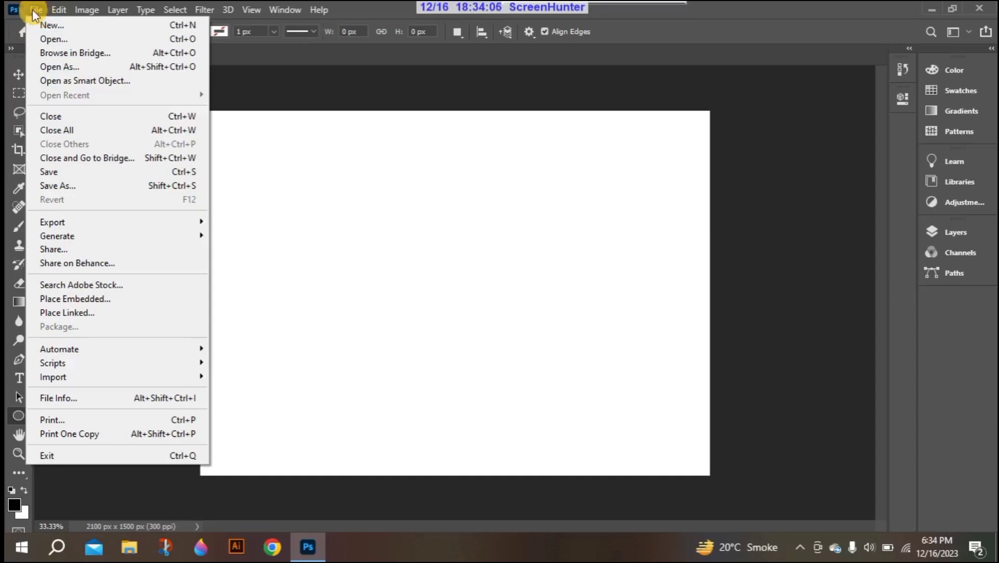
click(42, 26)
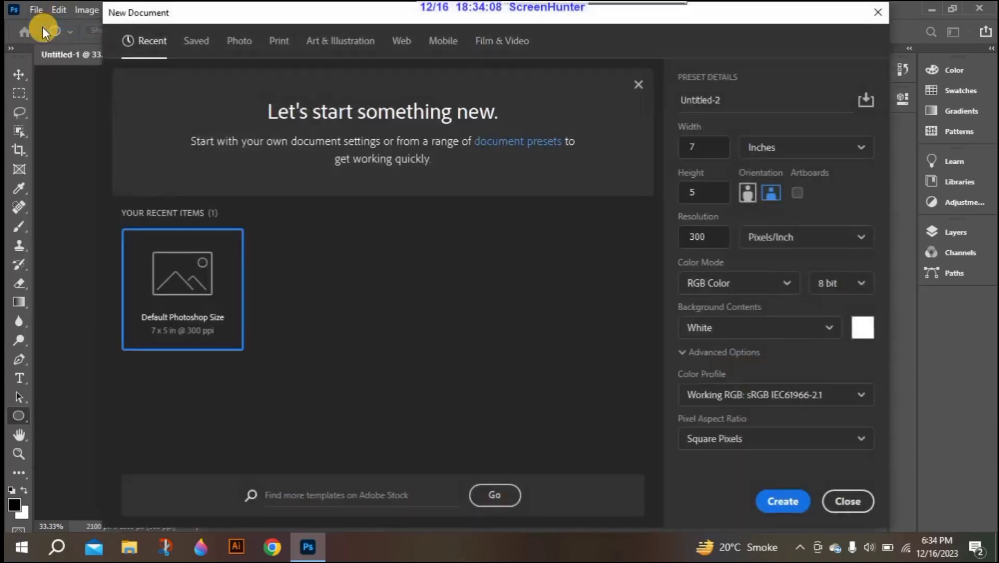
drag(413, 17, 385, 17)
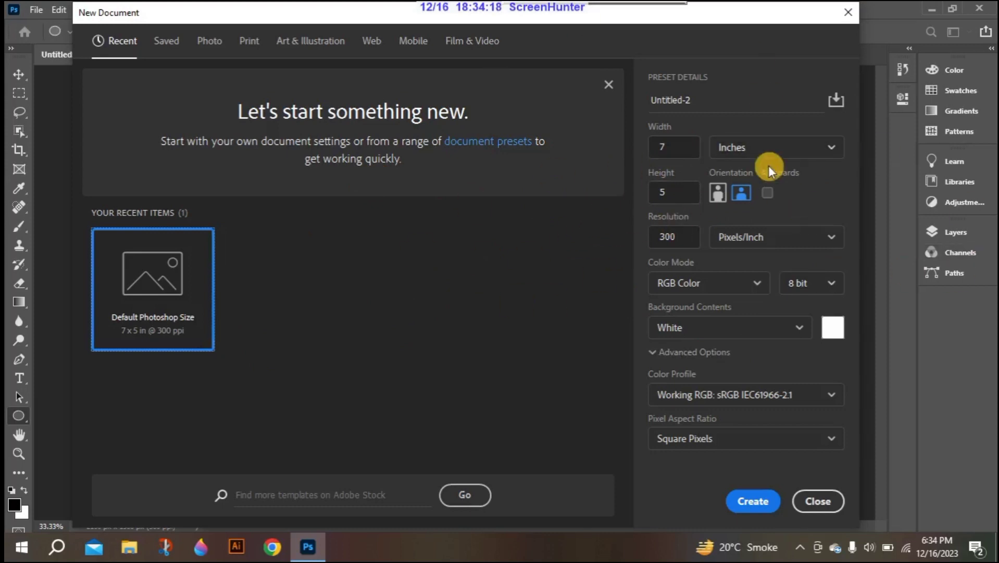
drag(680, 147, 624, 141)
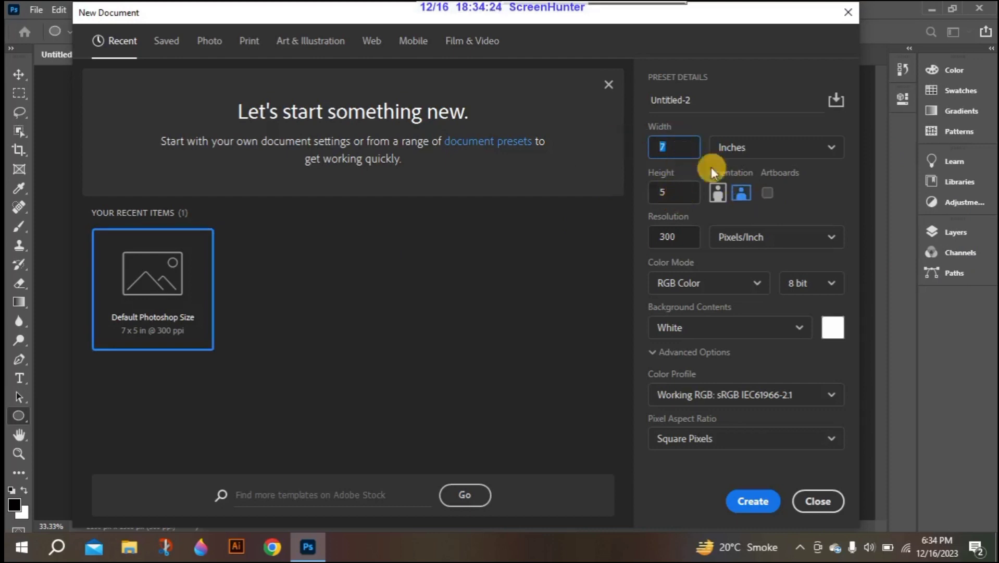
click(834, 150)
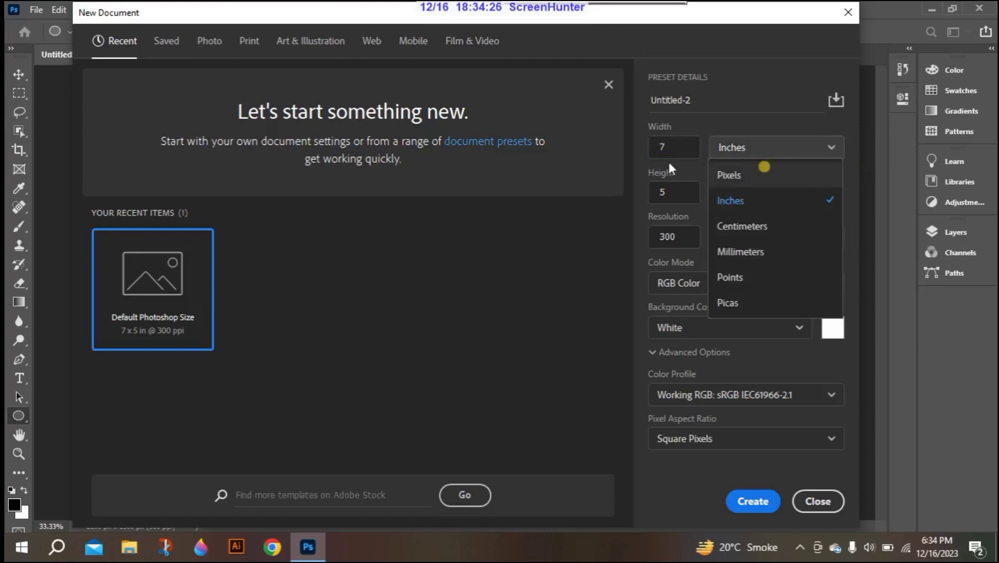
click(681, 141)
click(679, 148)
text(500)
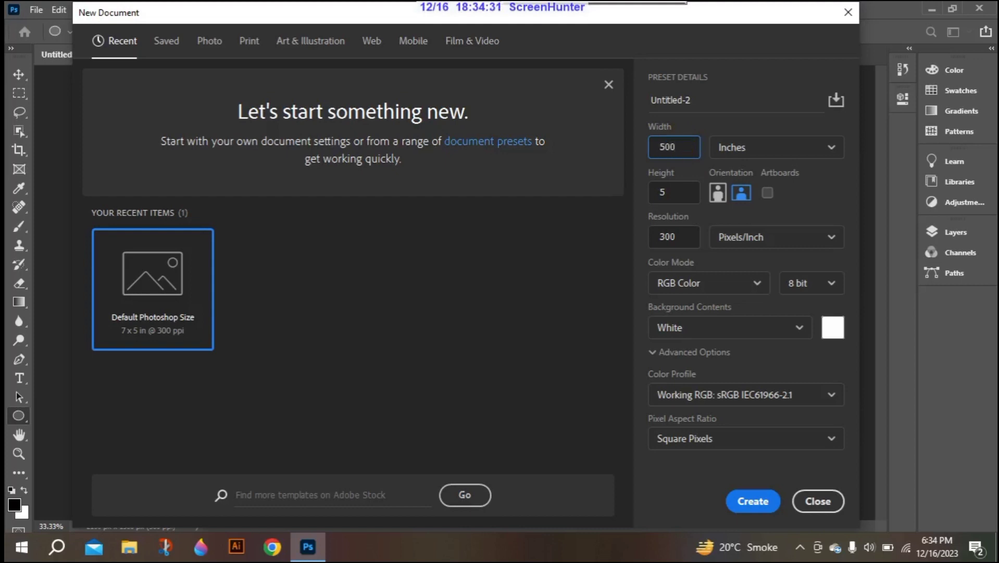
click(672, 193)
text(500)
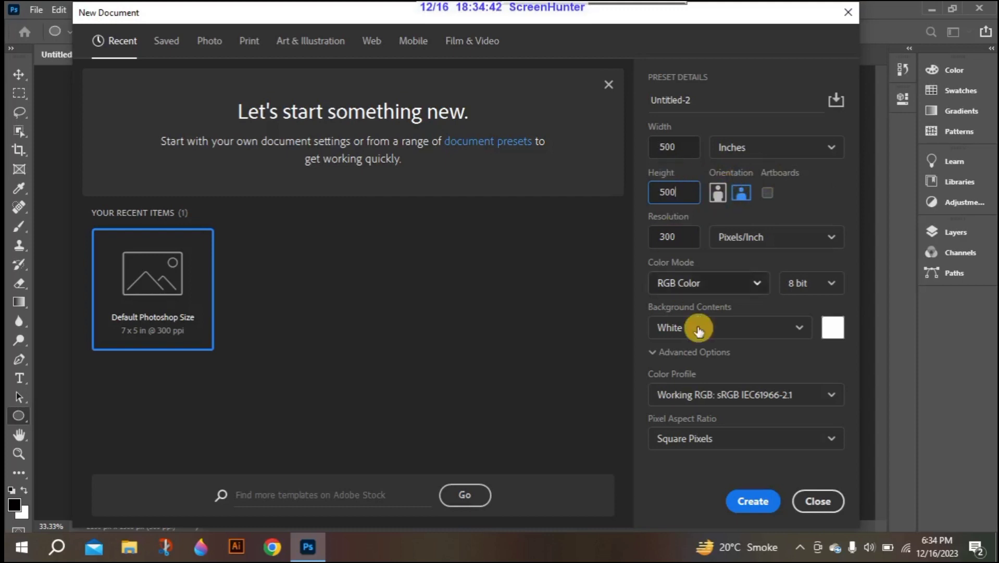
click(748, 509)
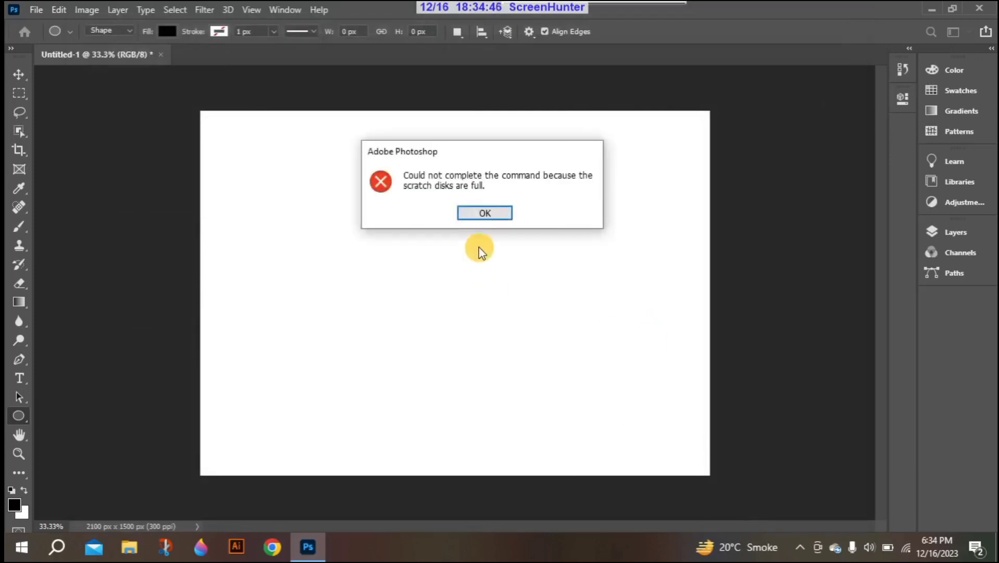
click(486, 211)
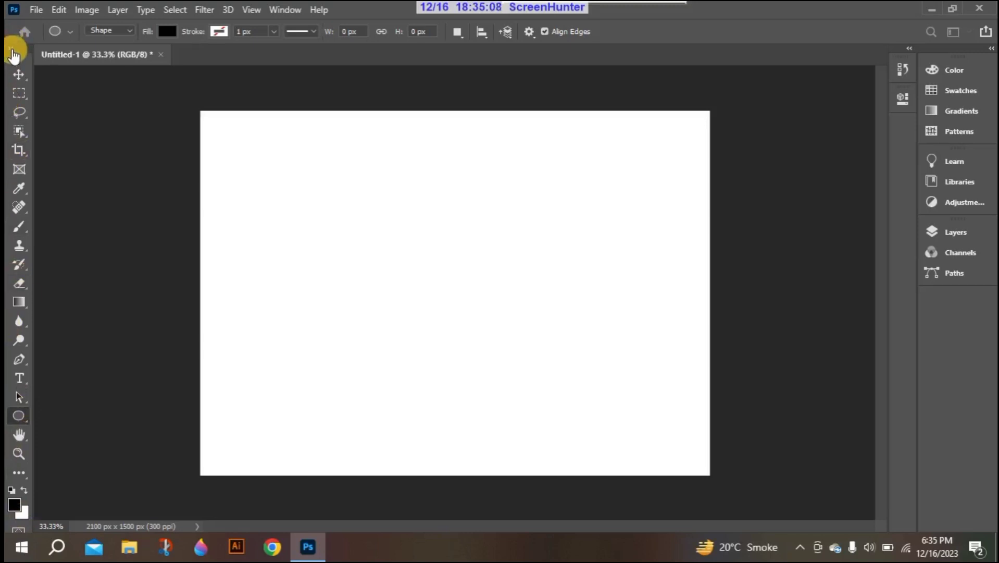
- Expand the toolbar so that its tools are arranged in two columns
click(11, 48)
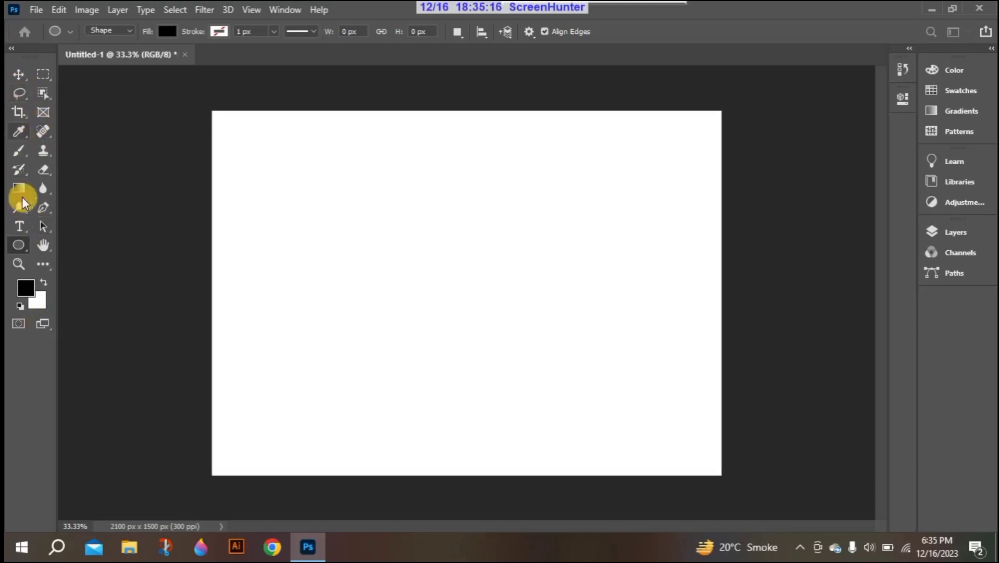
click(11, 48)
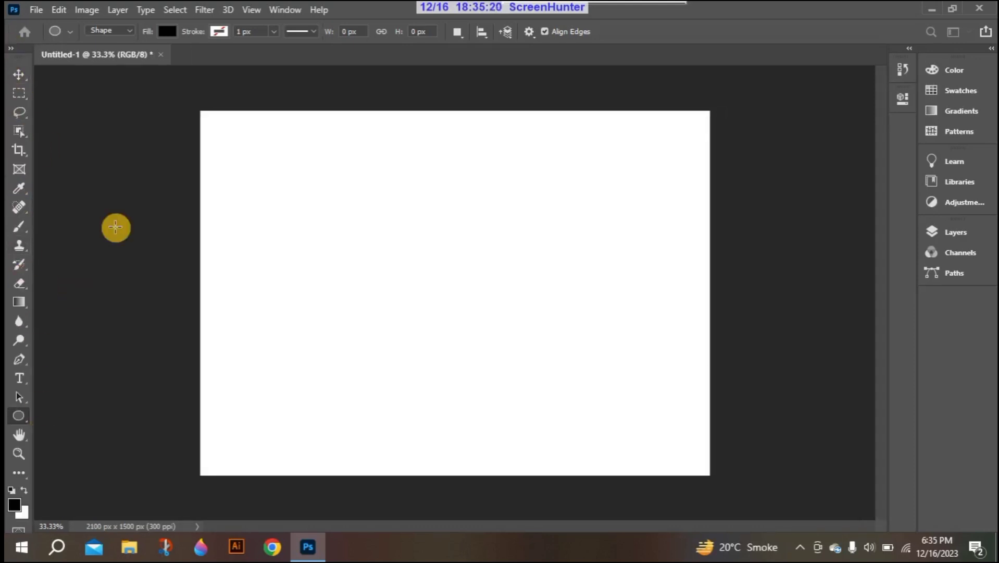
click(10, 50)
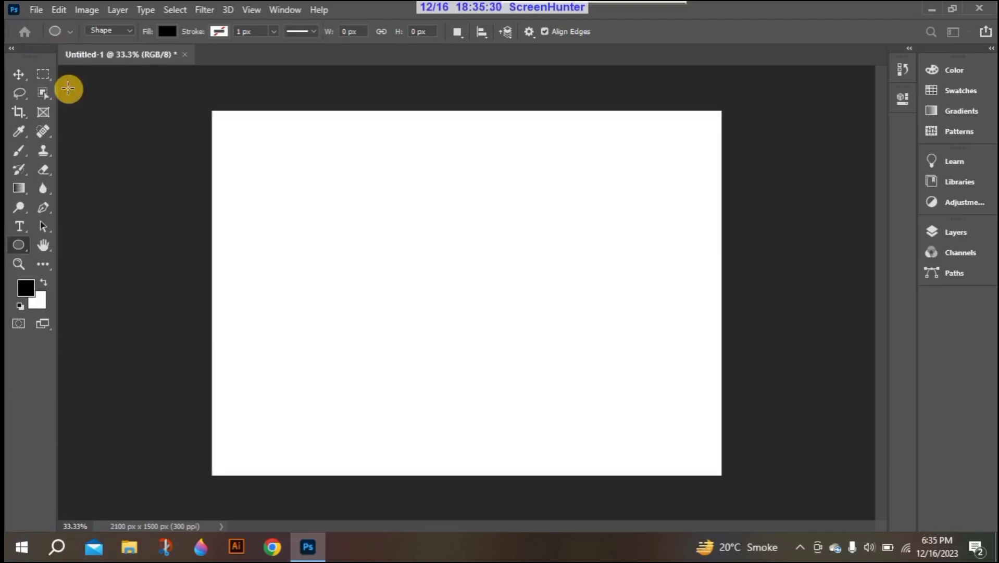
- Examine the shape tools grouped with the Ellipse tool and their shared shortcut
right_click(26, 252)
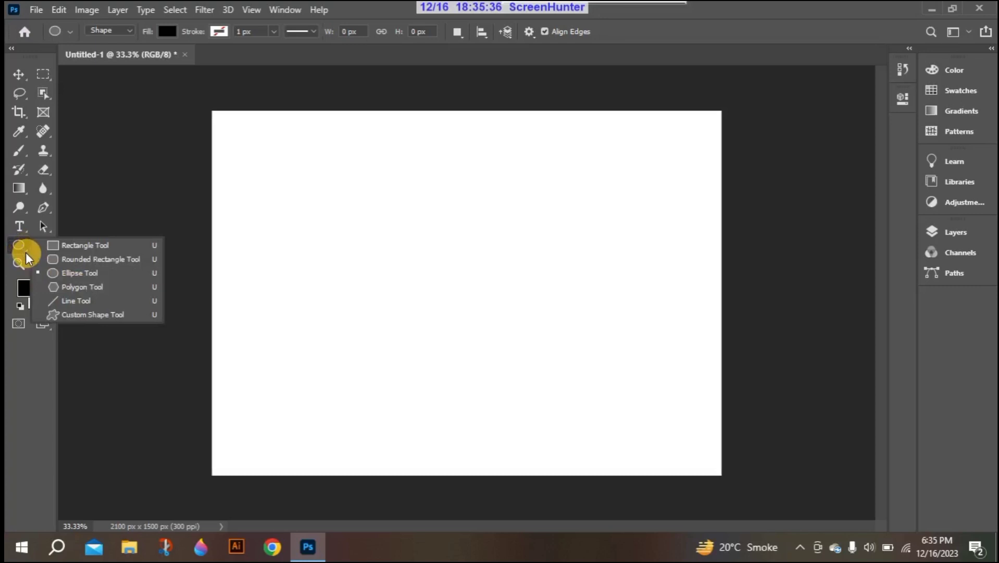
click(19, 245)
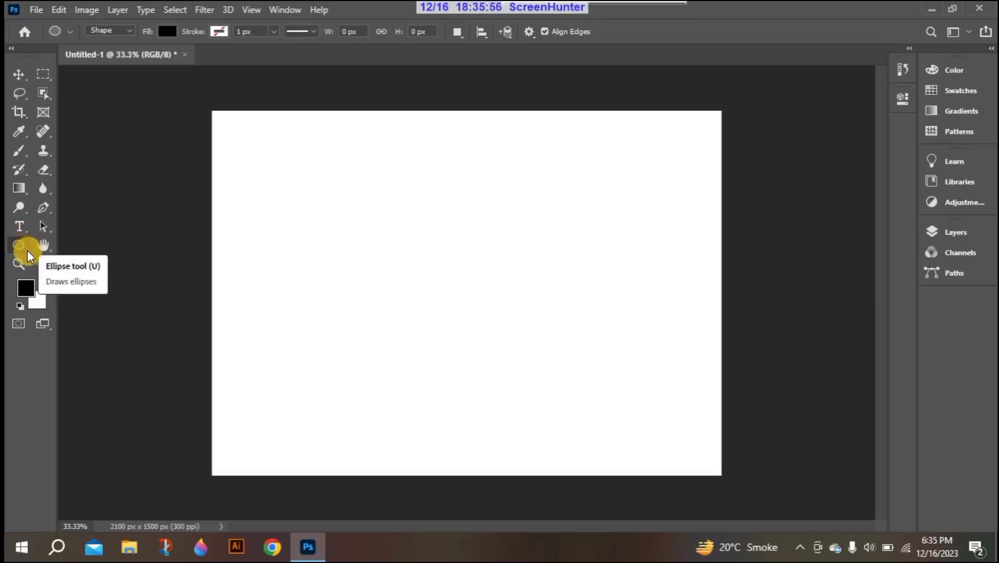
right_click(23, 250)
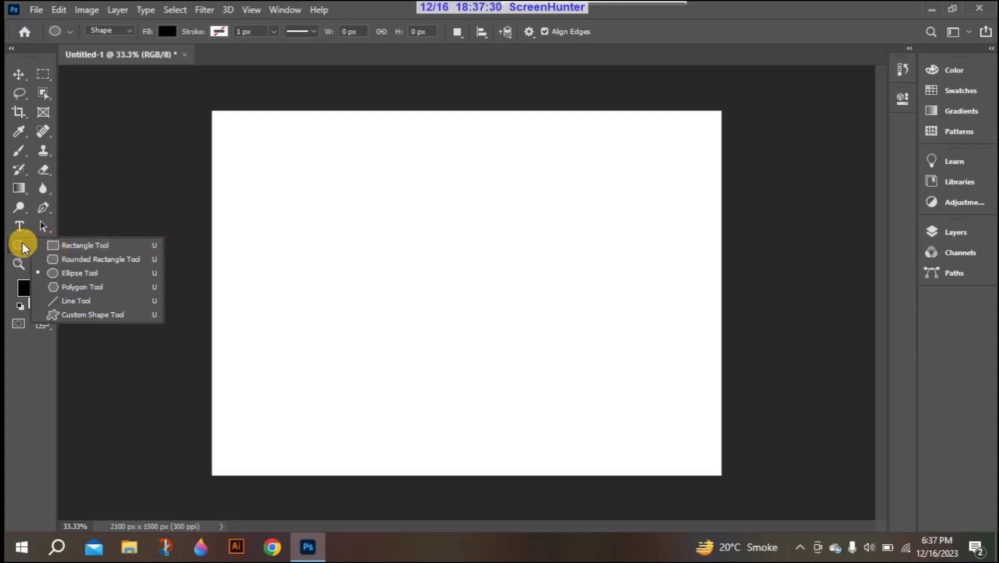
click(149, 193)
click(530, 211)
click(175, 223)
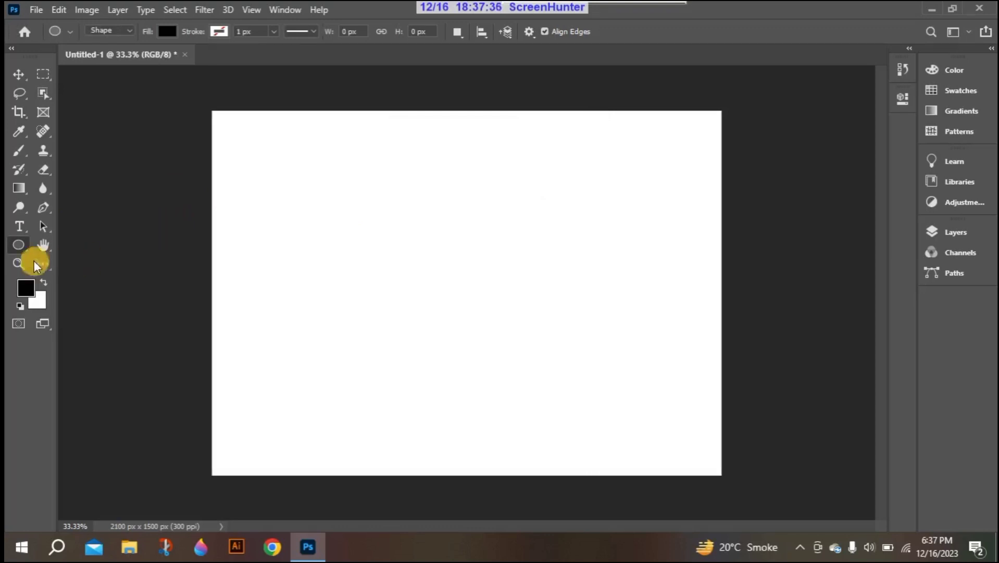
- Switch to the Brush tool and back to the shape tools, choosing the Rectangle tool
click(18, 154)
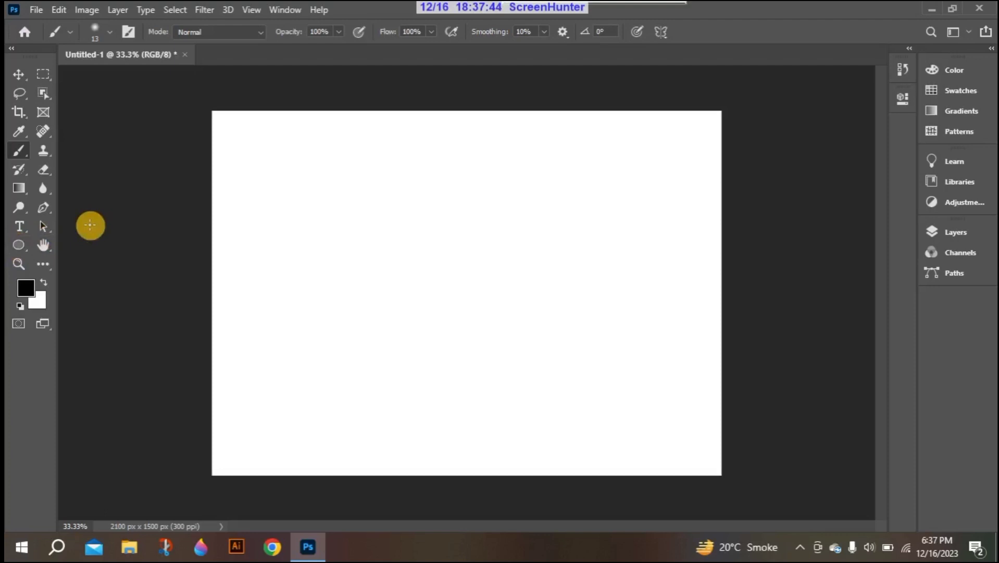
key(u)
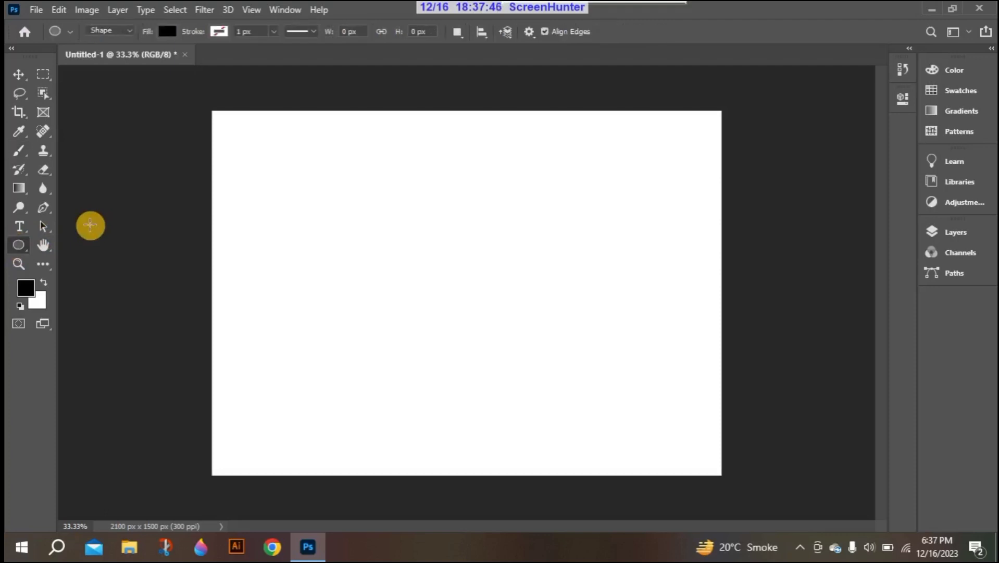
right_click(17, 245)
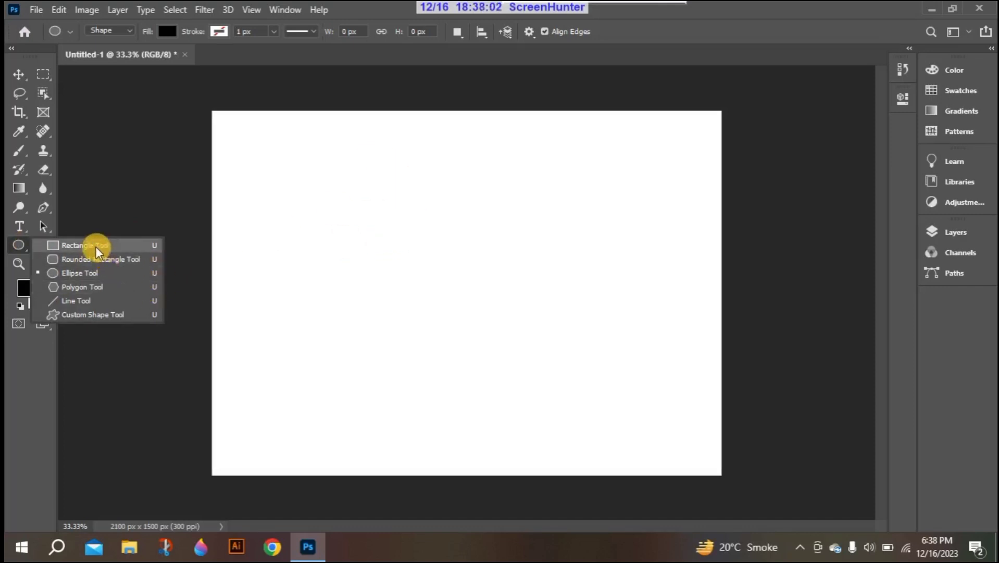
click(66, 244)
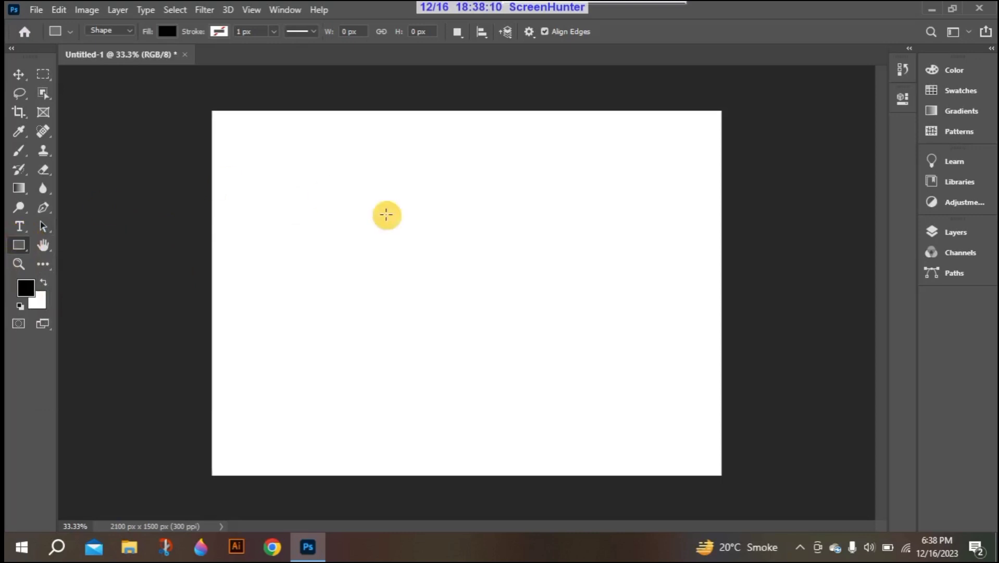
click(18, 242)
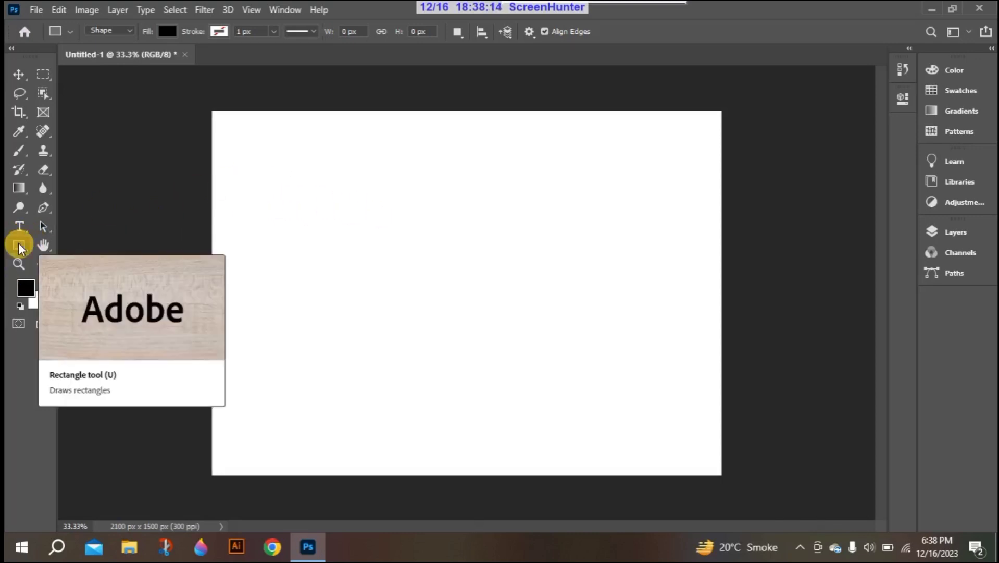
- Draw a black rectangle about 1857 by 891 px across the upper part of the canvas and collapse its properties
drag(252, 137, 404, 288)
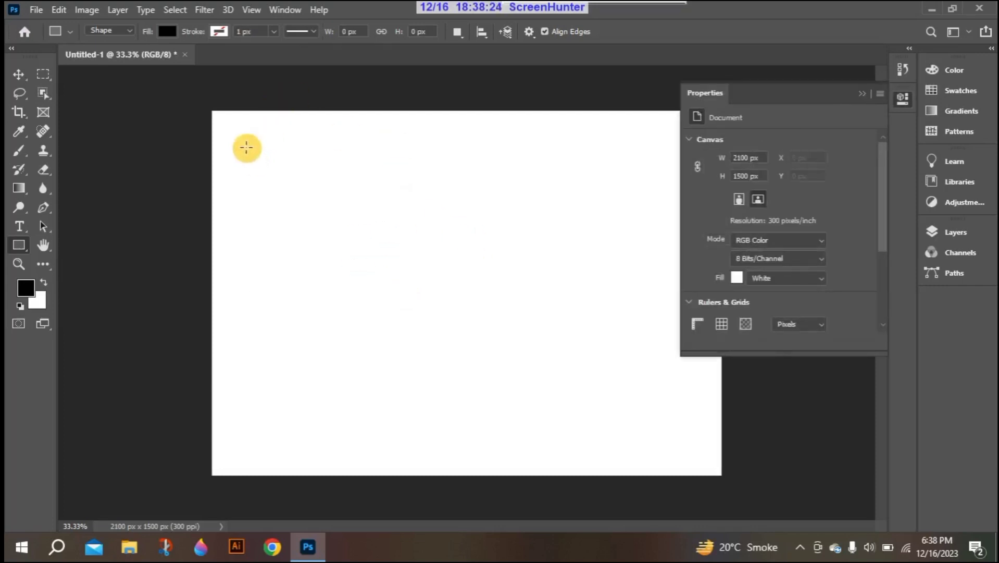
click(246, 147)
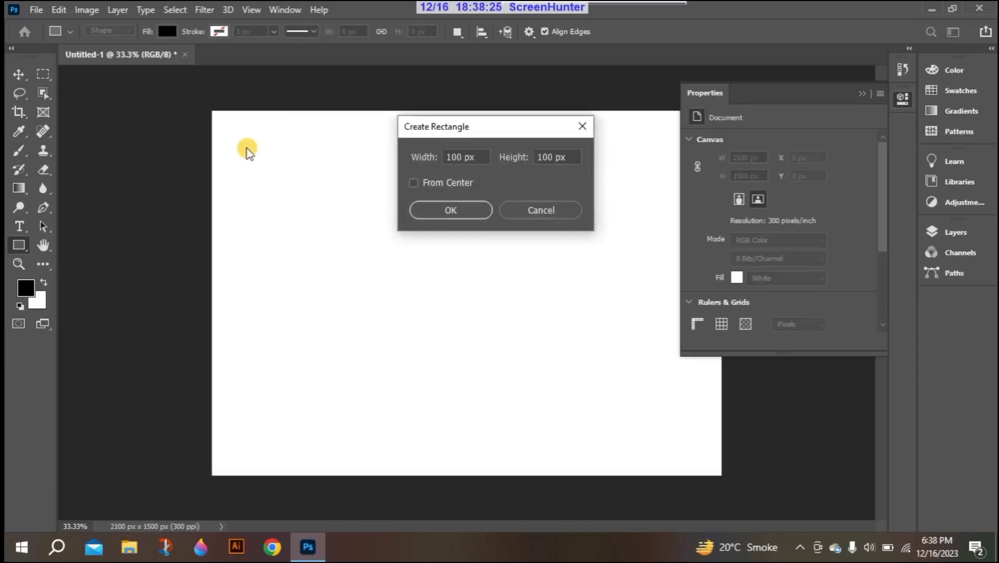
click(536, 205)
drag(246, 142, 696, 358)
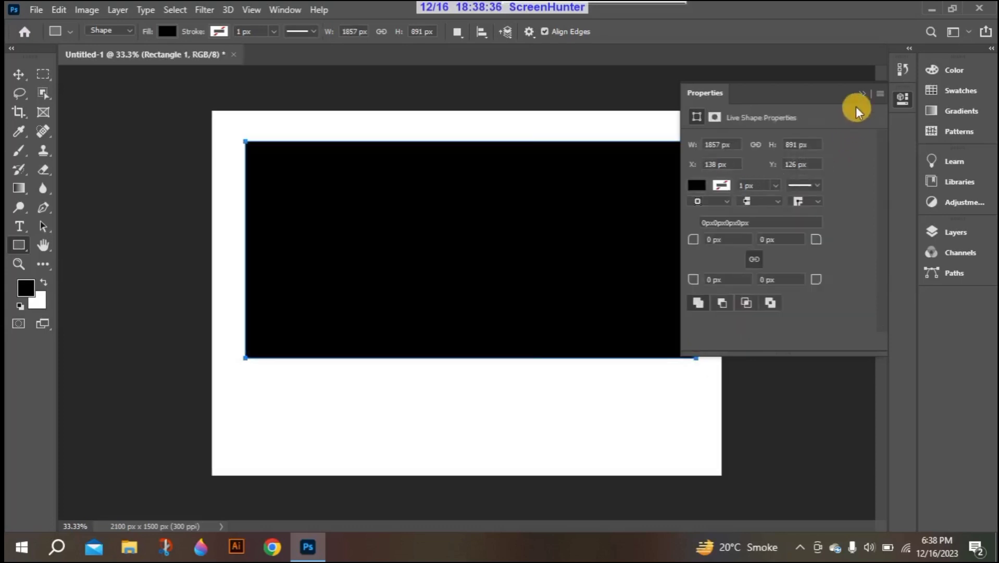
click(861, 95)
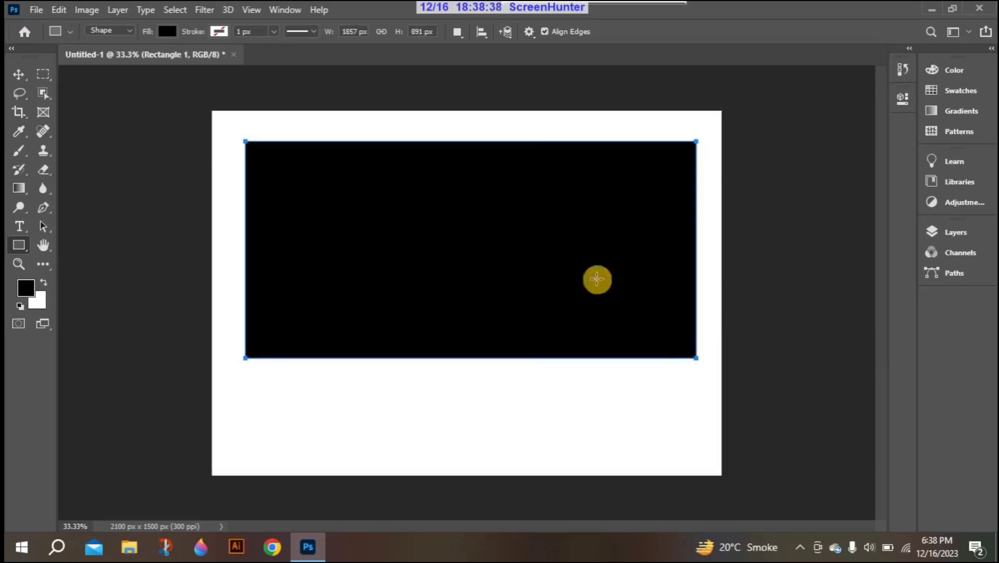
- Draw a second rectangle about 543 by 552 px overlapping the lower edge of the large black rectangle
drag(328, 263, 460, 397)
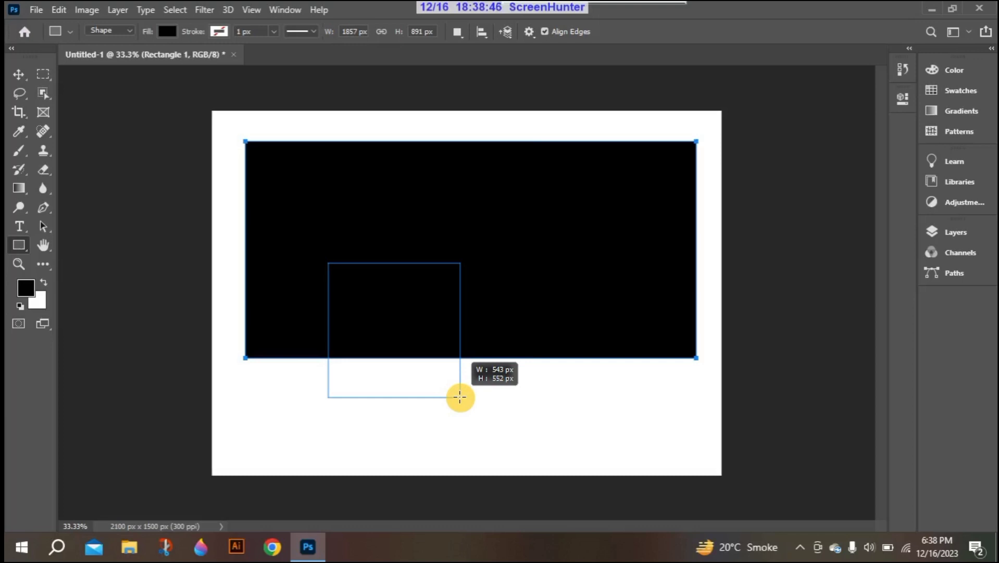
drag(460, 397, 460, 397)
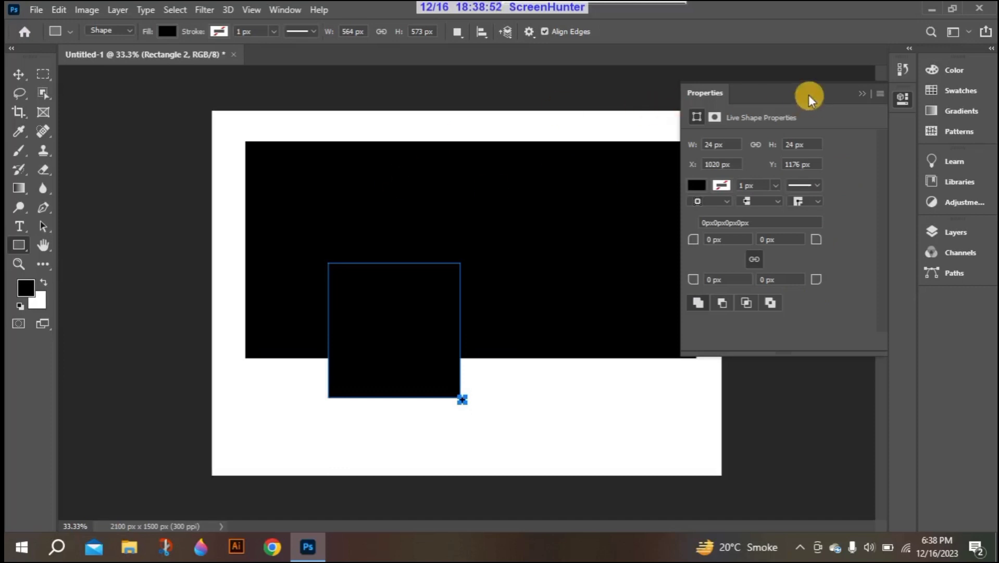
click(991, 49)
click(991, 49)
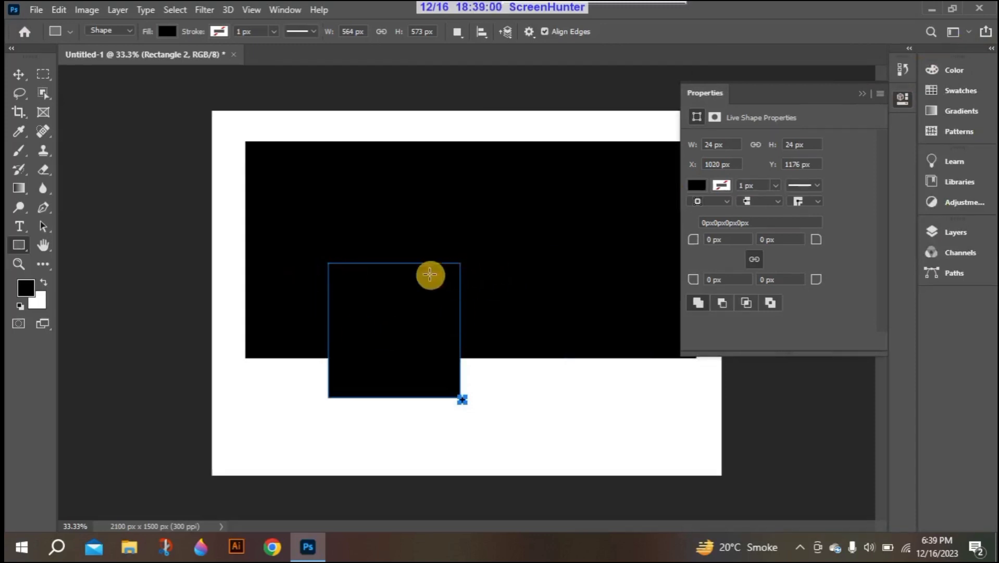
- Draw several proportionally constrained squares over the large rectangle, including one about 474 by 474 px crossing its lower edge
key(shift)
drag(468, 203, 561, 279)
drag(281, 194, 365, 278)
mouse_move(398, 218)
mouse_down()
mouse_move(462, 352)
mouse_move(502, 345)
mouse_move(553, 413)
mouse_move(790, 429)
mouse_move(511, 495)
mouse_move(547, 436)
mouse_move(642, 339)
mouse_move(597, 437)
mouse_move(587, 313)
mouse_move(575, 452)
mouse_move(589, 424)
mouse_move(571, 399)
mouse_move(612, 405)
mouse_move(654, 442)
mouse_move(553, 359)
mouse_move(685, 462)
mouse_move(785, 511)
mouse_move(658, 399)
mouse_move(738, 458)
mouse_up()
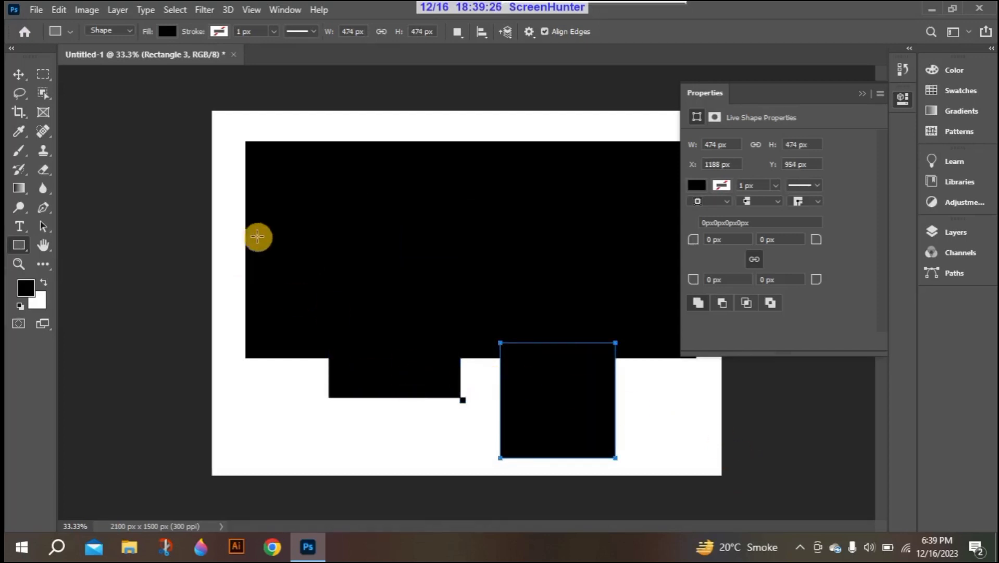
click(352, 323)
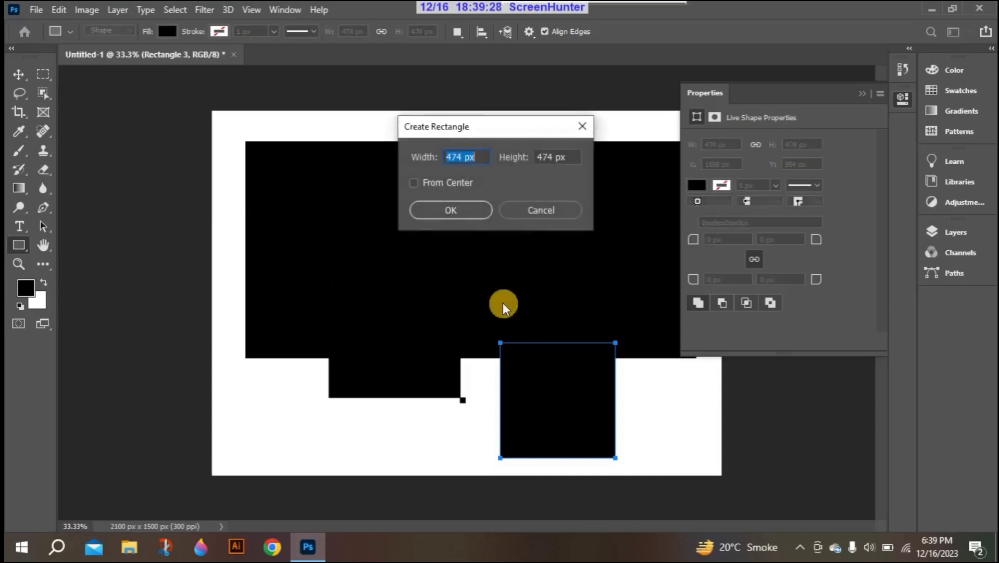
click(552, 207)
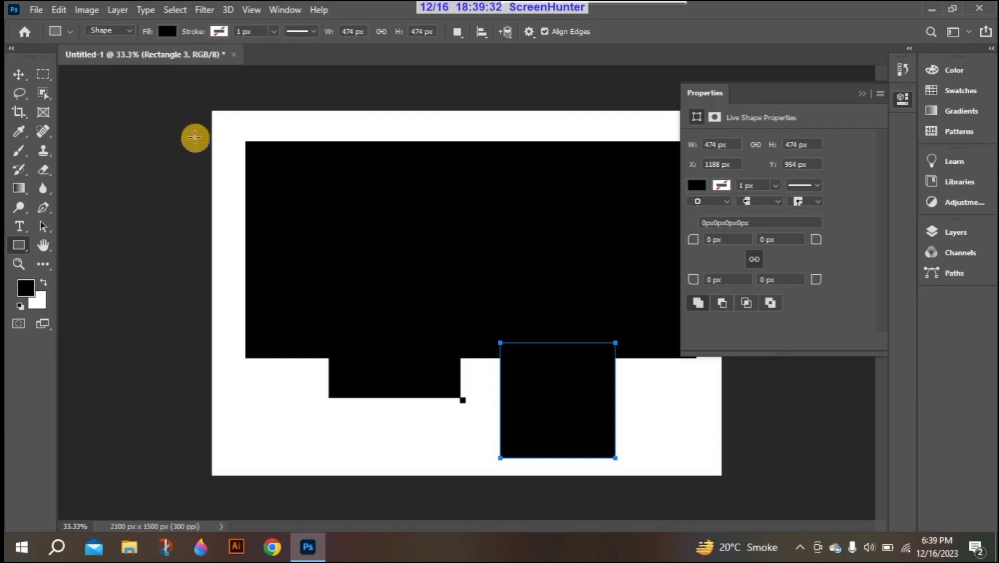
- Undo the recently drawn squares and delete all remaining rectangles from the canvas
key(ctrl+z)
key(ctrl+z)
key(ctrl+z)
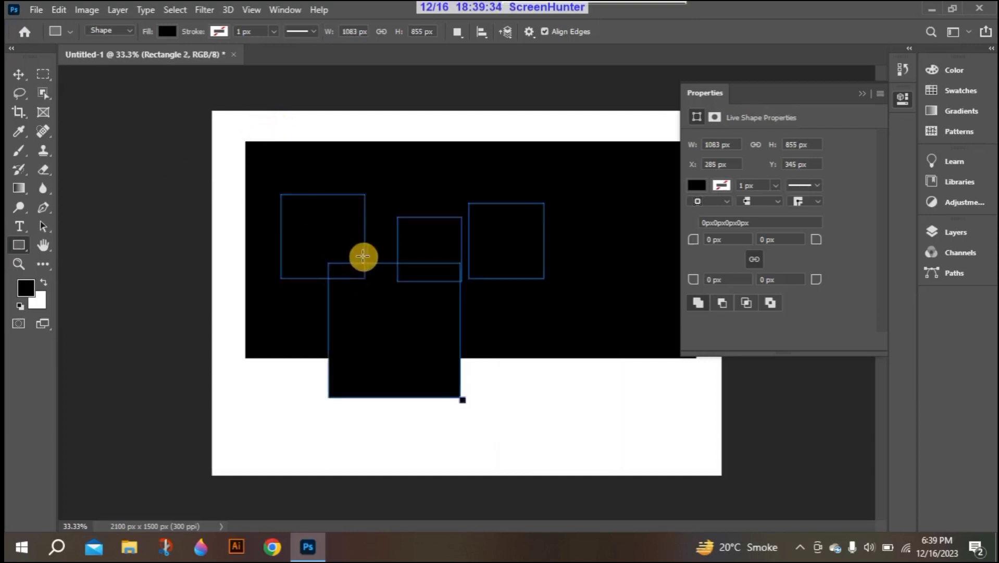
click(337, 227)
key(BackSpace)
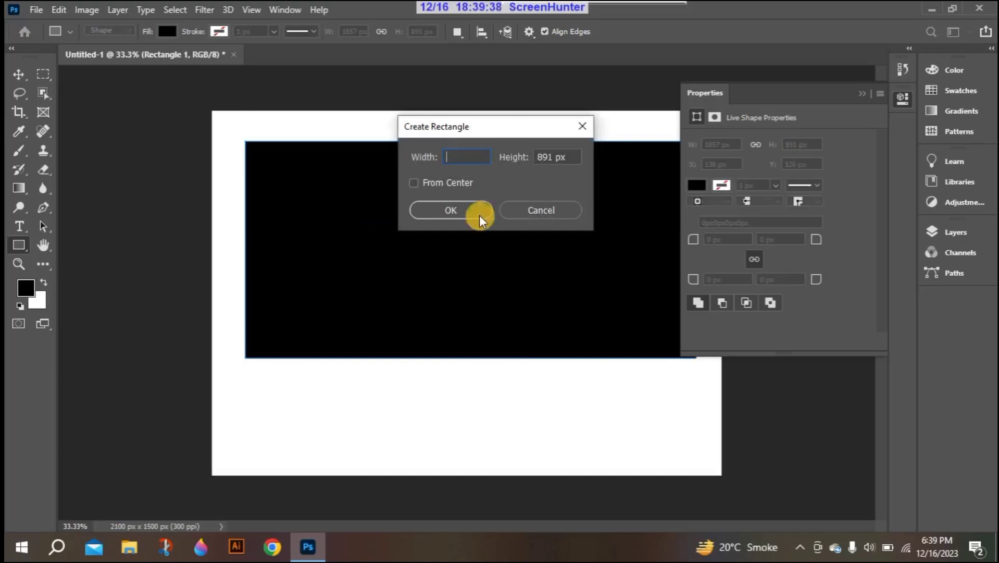
click(540, 212)
click(394, 224)
key(BackSpace)
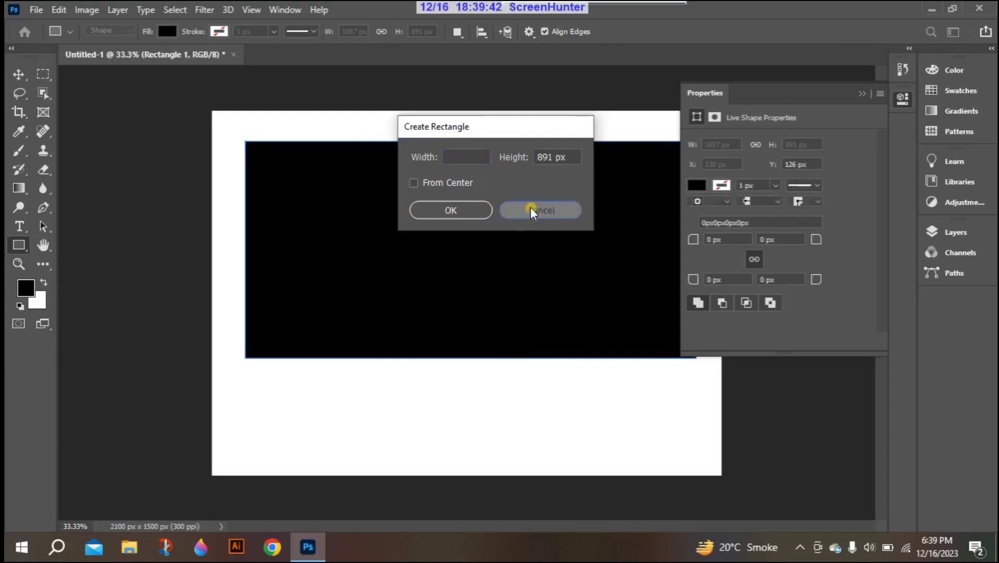
click(529, 208)
key(Delete)
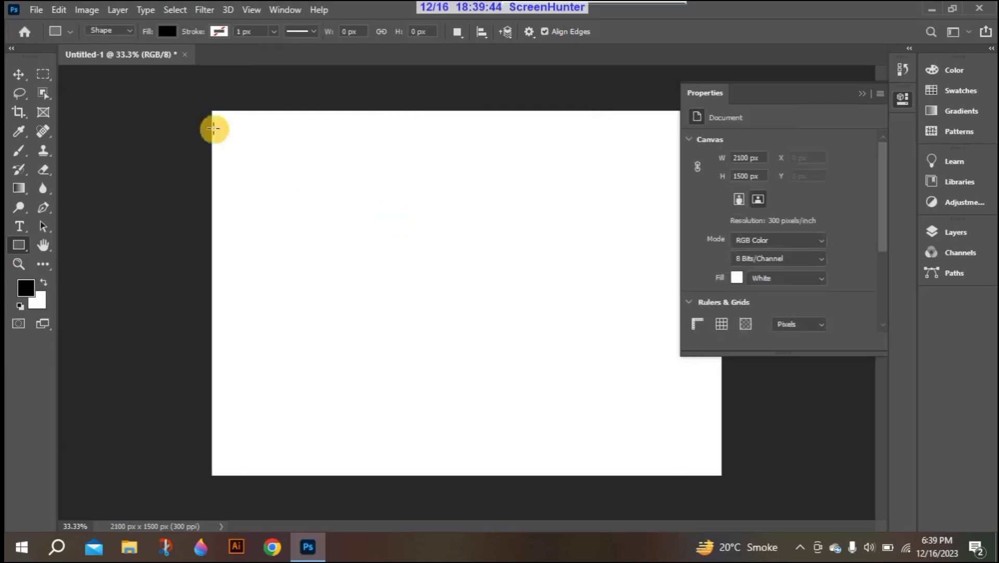
- Draw a black rectangle about 435 by 420 px near the canvas's upper-left corner and collapse its properties
drag(272, 164, 378, 265)
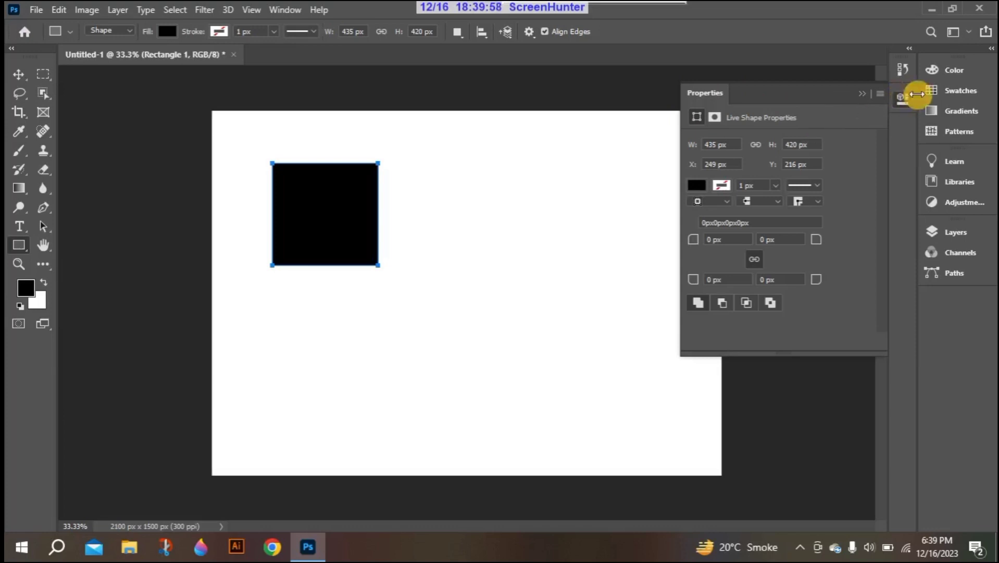
click(871, 94)
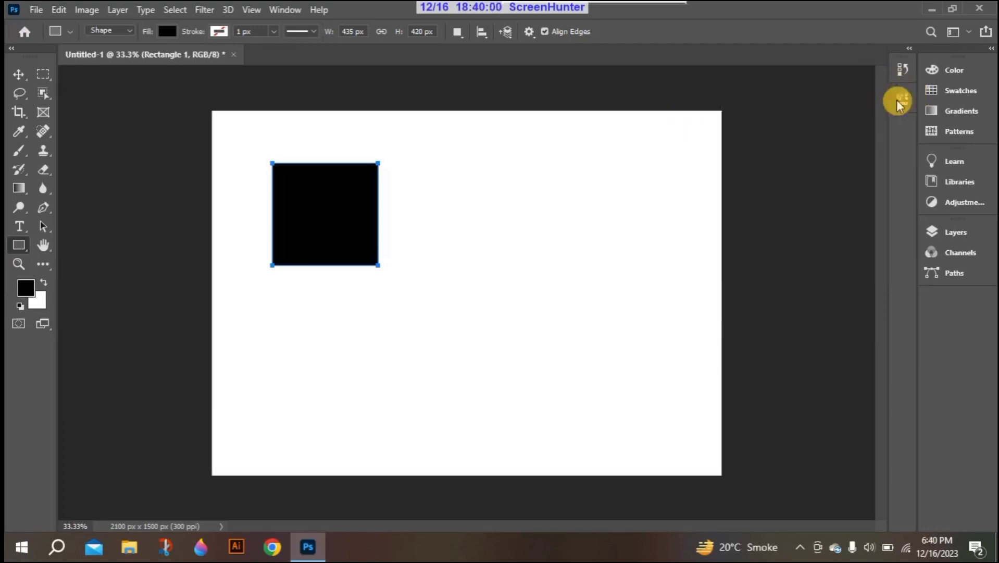
- Group the Properties panel with History in one docked tab group, then collapse the group to icons
click(909, 51)
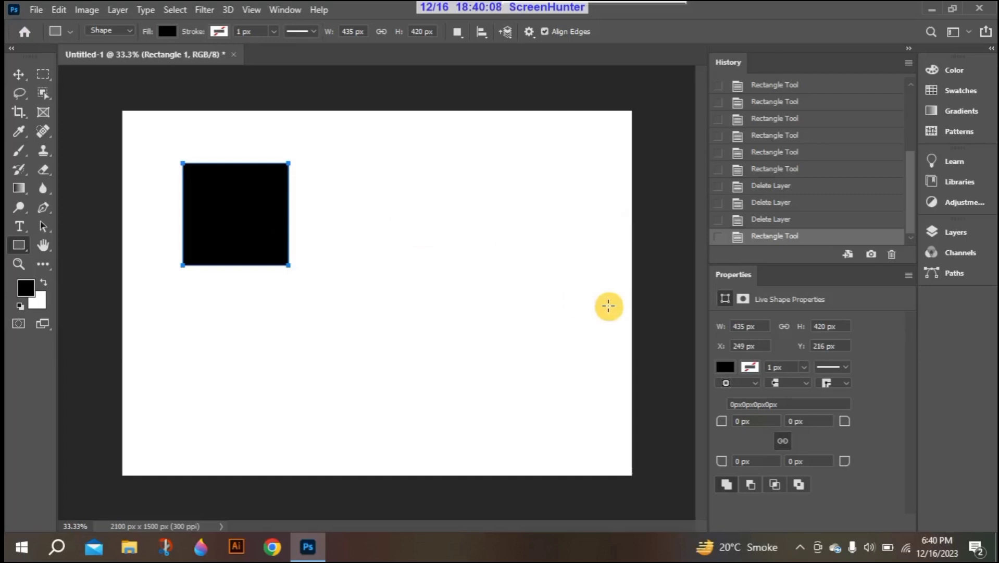
drag(733, 275, 770, 63)
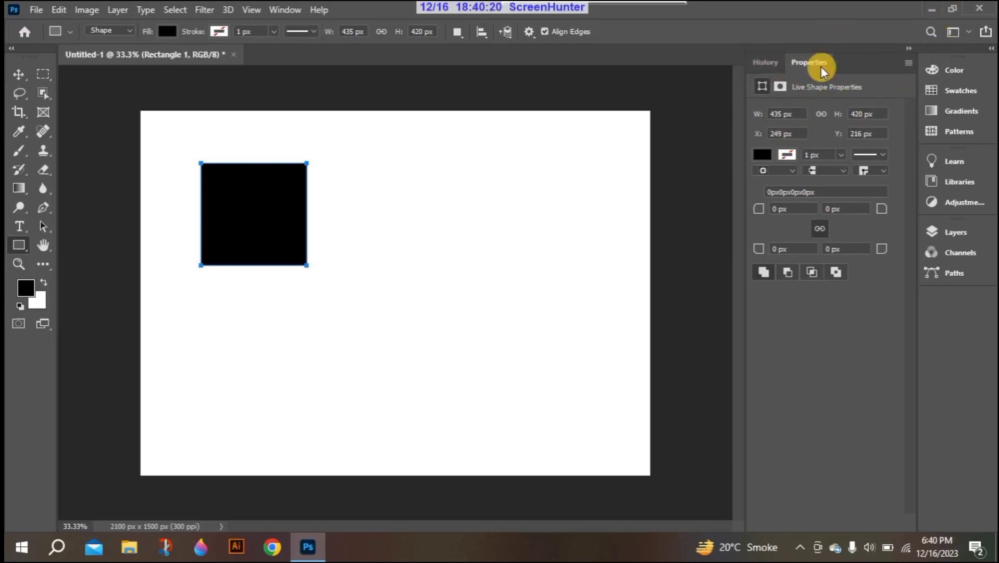
click(907, 49)
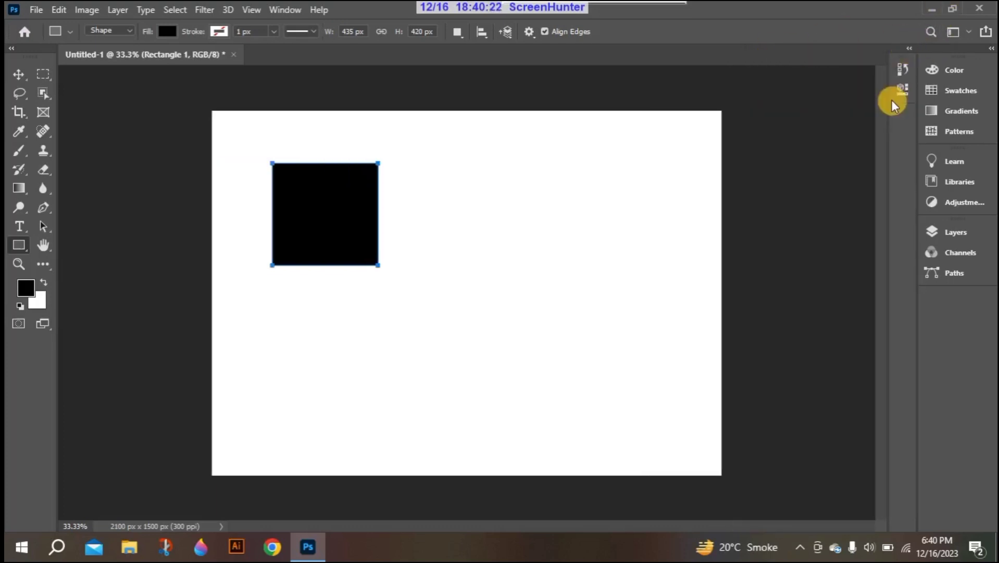
click(911, 50)
click(912, 50)
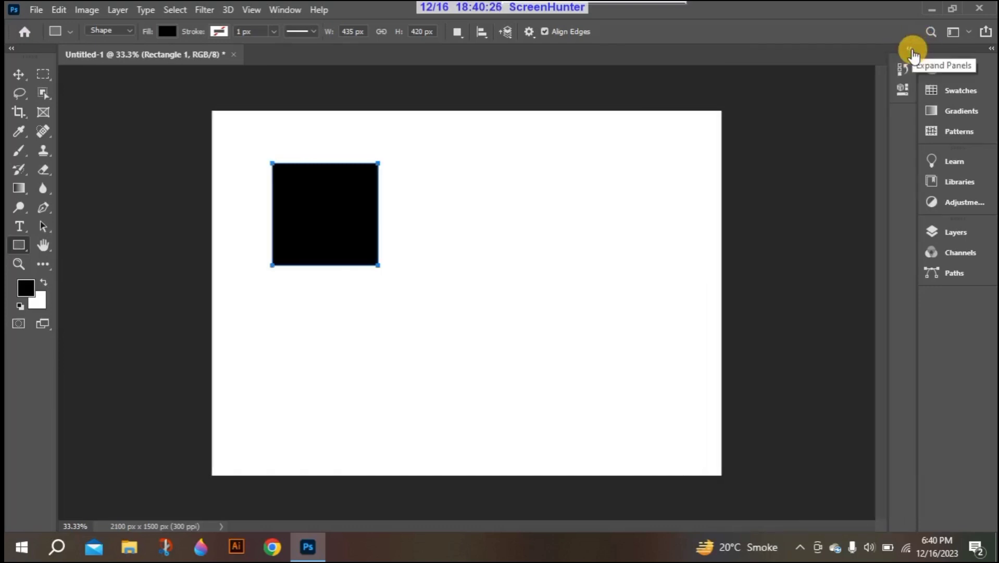
click(902, 88)
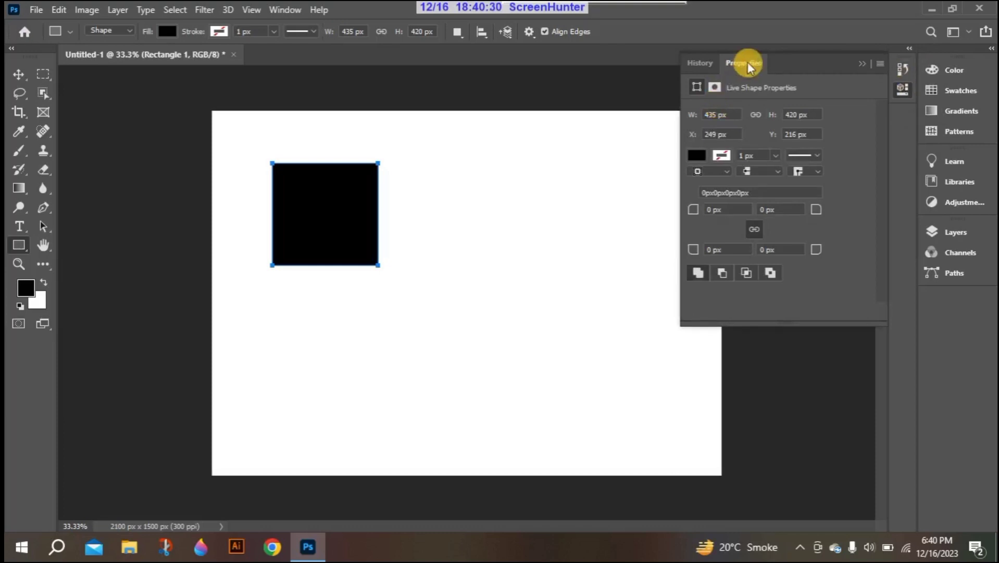
click(912, 51)
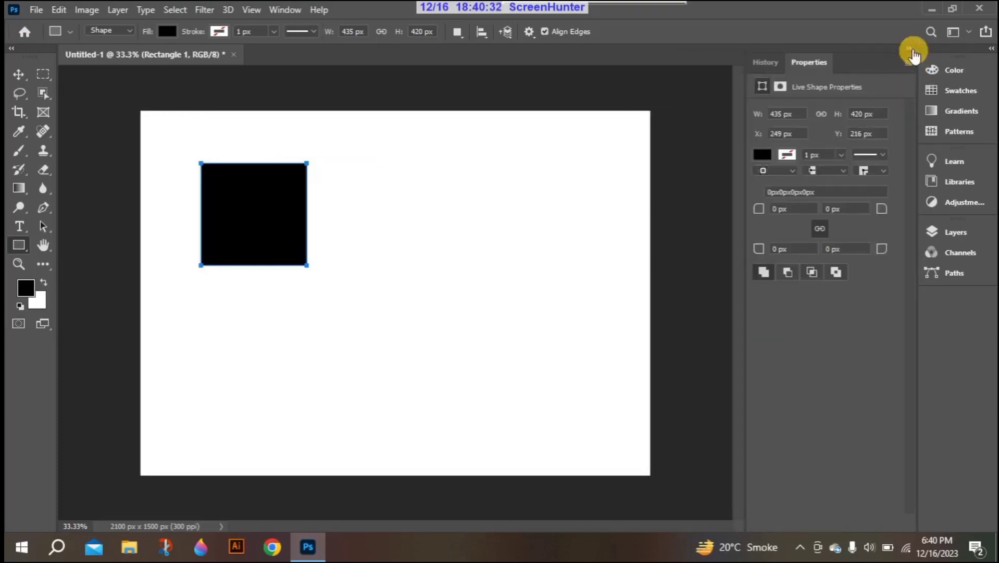
click(912, 51)
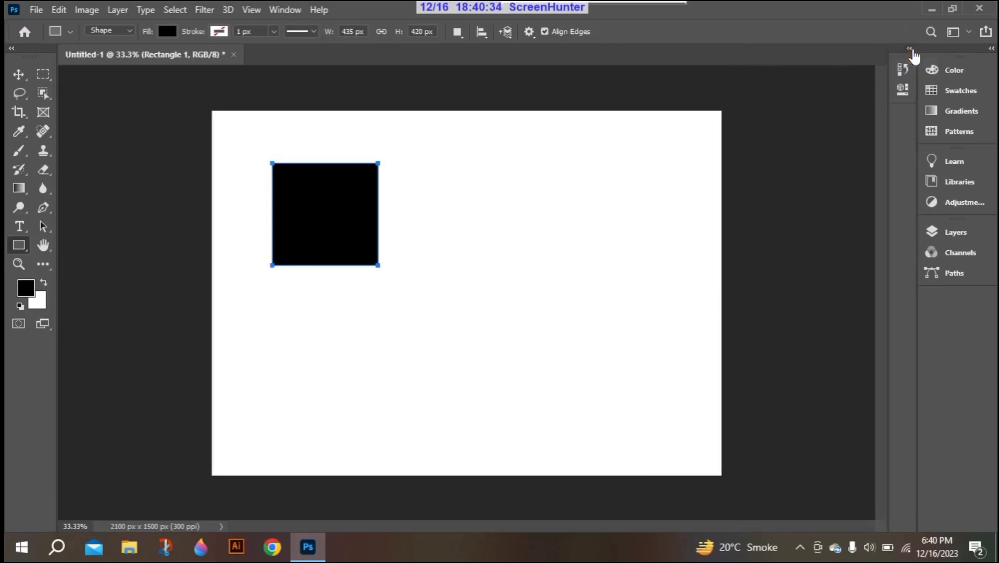
click(911, 51)
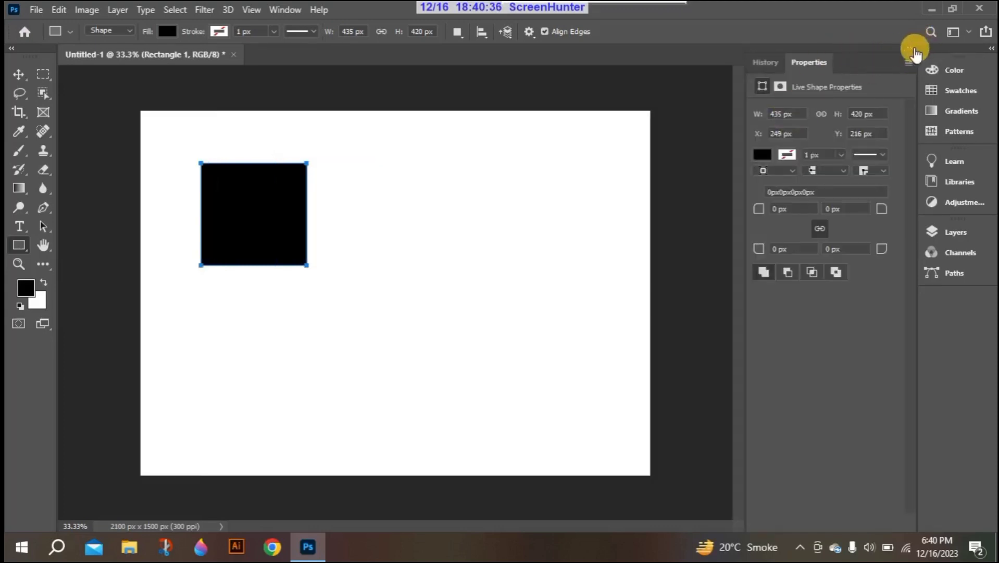
click(913, 50)
- Set the black rectangle's width to 200 px and its height to 417 px in the shape properties
click(909, 91)
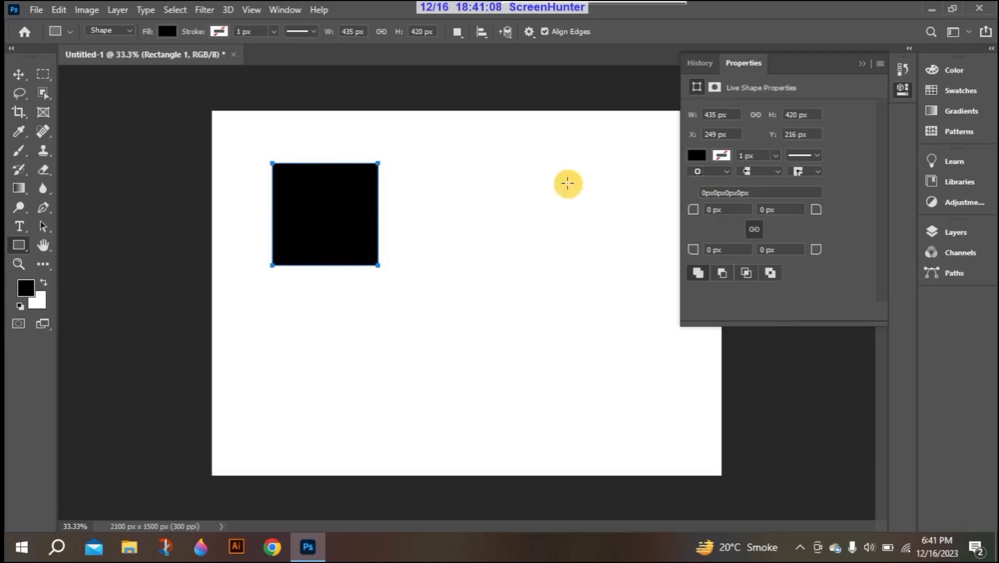
click(717, 114)
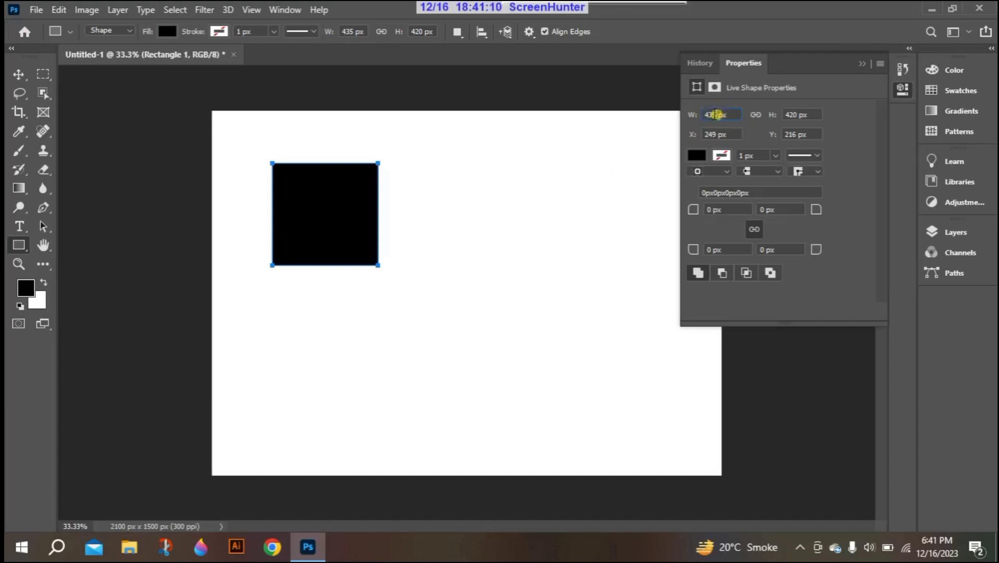
key(BackSpace)
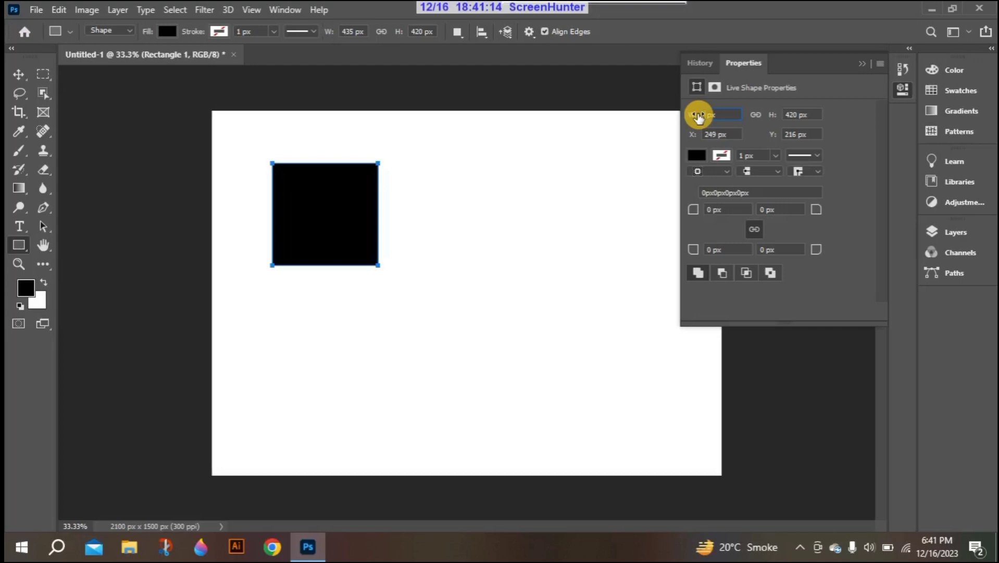
text(200)
key(Return)
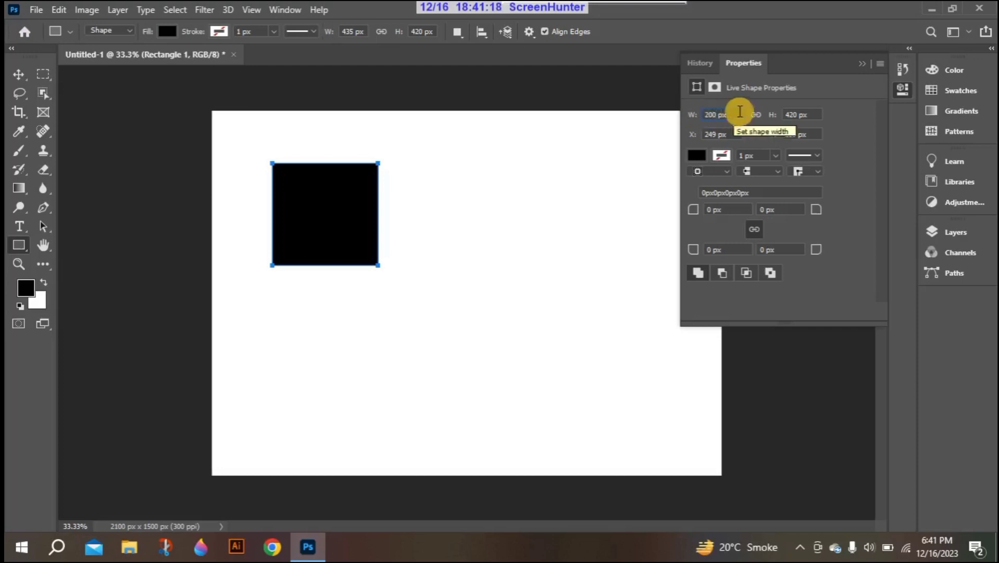
click(806, 117)
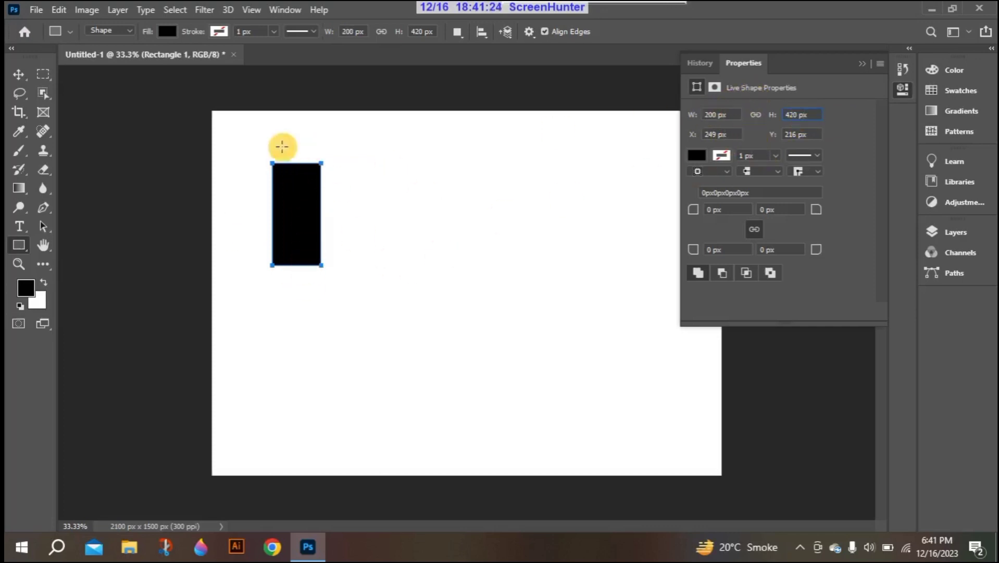
double_click(797, 115)
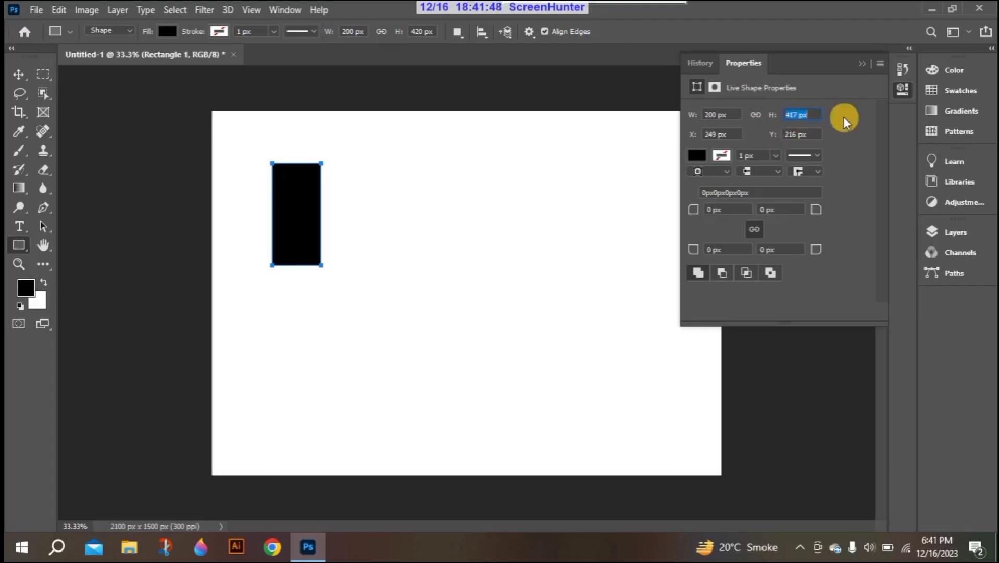
- Set the rectangle's horizontal X position to 135 px
click(708, 134)
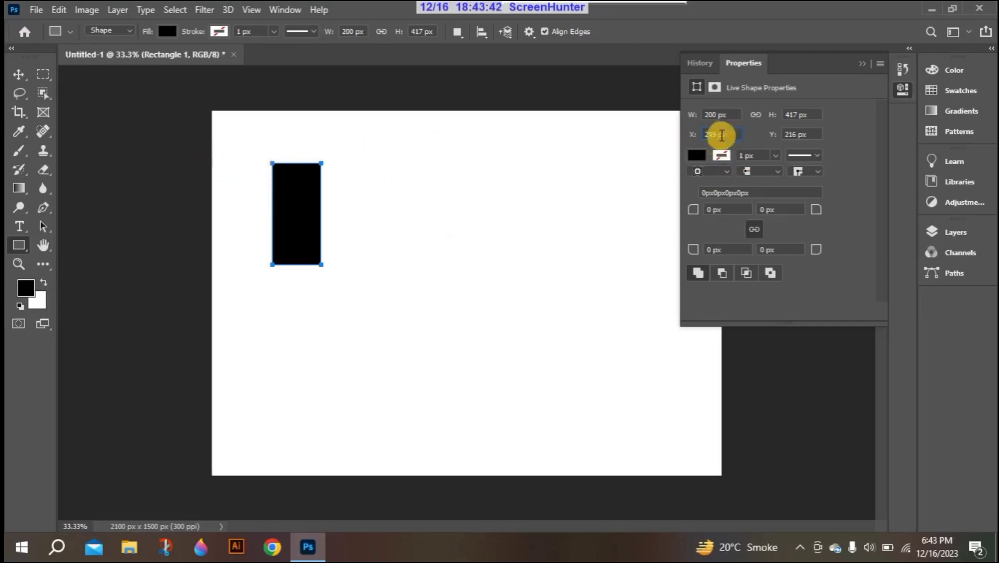
double_click(715, 134)
key(Down)
key(Down)
key(Down)
key(Down)
key(Down)
key(Down)
key(Down)
key(Down)
key(Down)
key(Down)
key(Down)
key(Down)
key(Down)
key(Down)
key(Down)
key(Down)
key(Down)
key(Down)
key(Down)
key(Down)
key(Down)
key(Down)
key(Down)
key(Down)
key(Down)
key(Down)
key(Down)
key(Down)
key(Down)
key(Down)
key(Down)
key(Down)
key(Down)
key(Down)
key(Down)
key(Down)
key(Down)
key(Down)
key(Down)
key(Down)
key(Down)
key(Down)
key(Down)
key(Down)
key(Down)
key(Down)
key(Down)
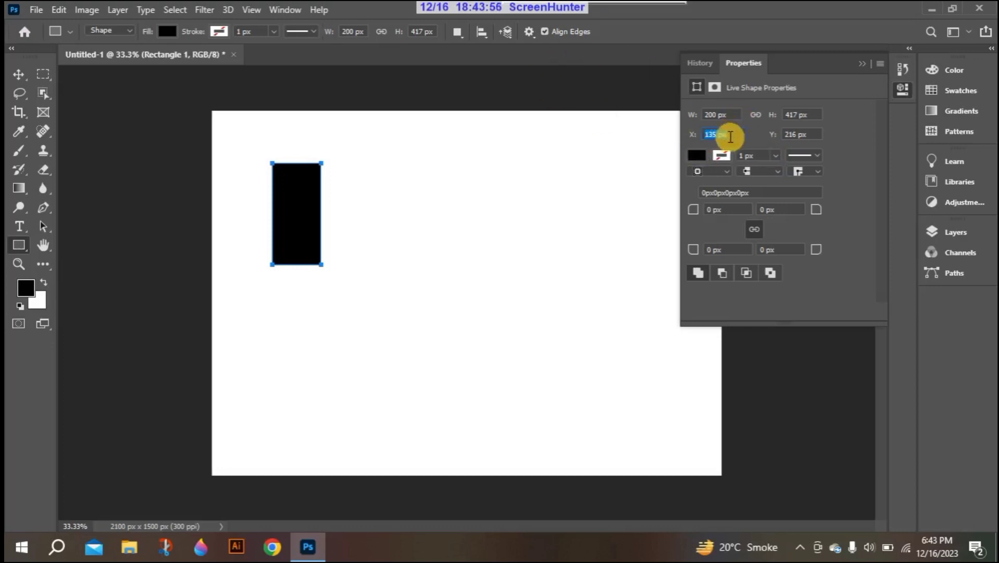
- Adjust the rectangle's vertical placement, setting its Y position to 309 px
click(809, 137)
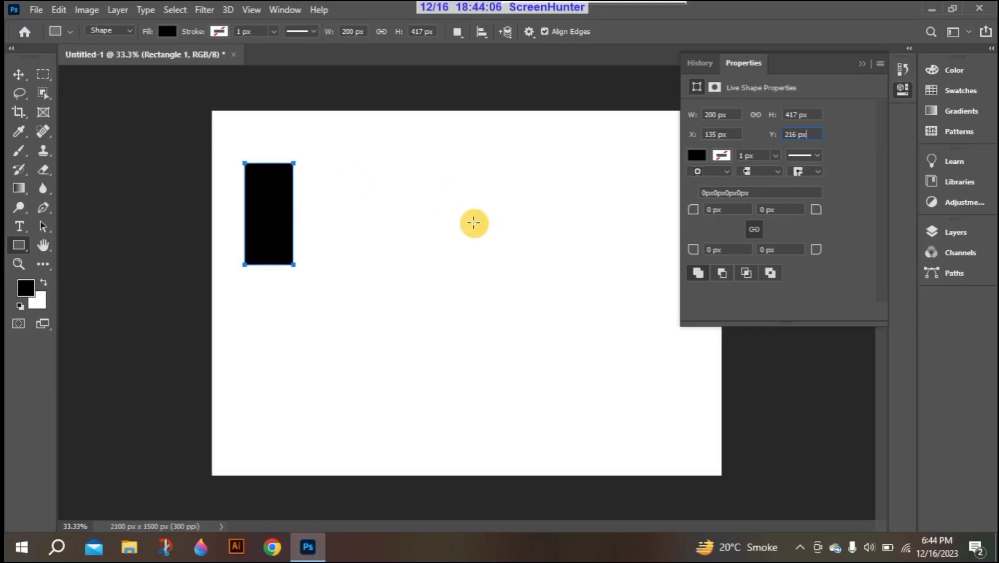
double_click(806, 136)
text(215)
key(Return)
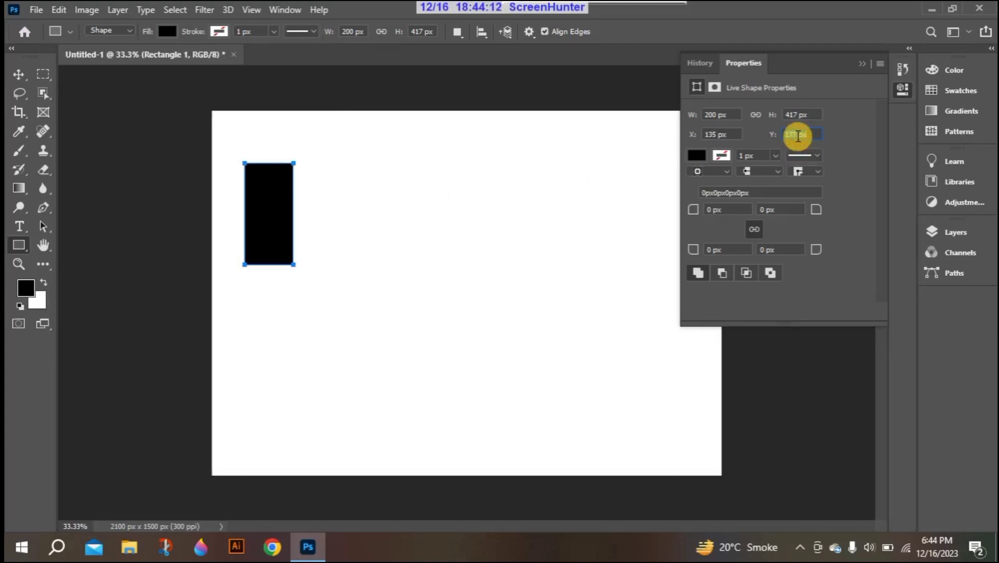
click(734, 134)
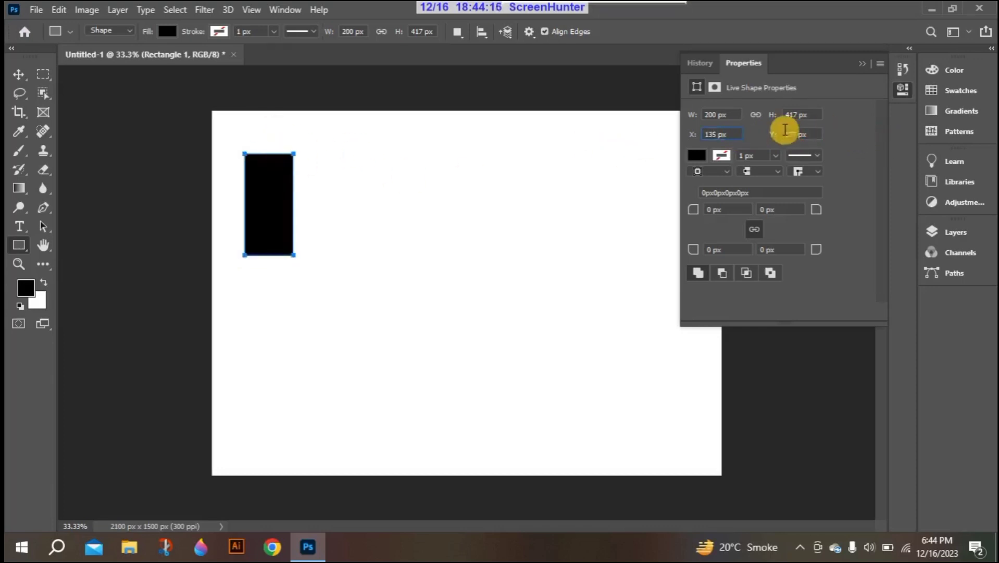
double_click(797, 134)
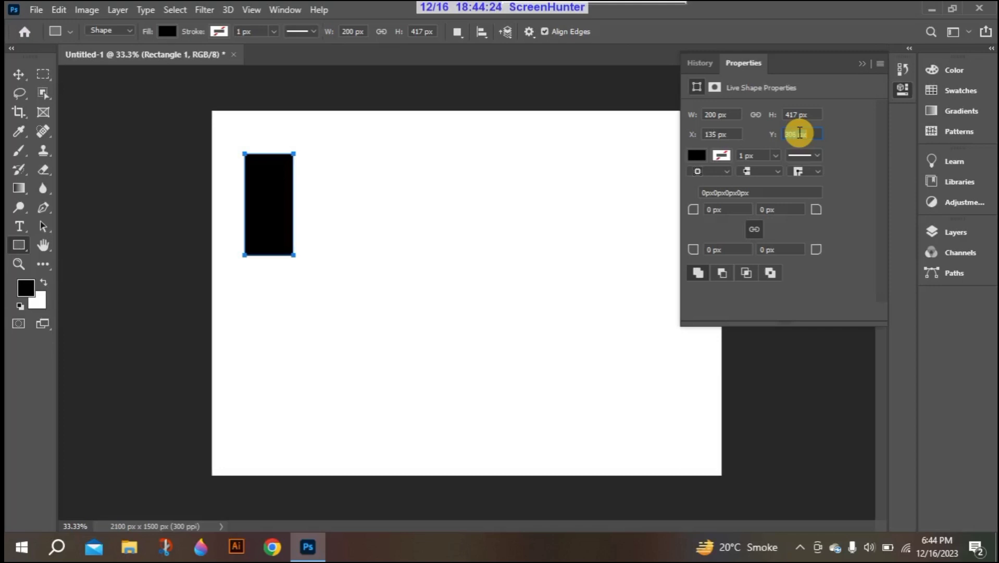
click(740, 139)
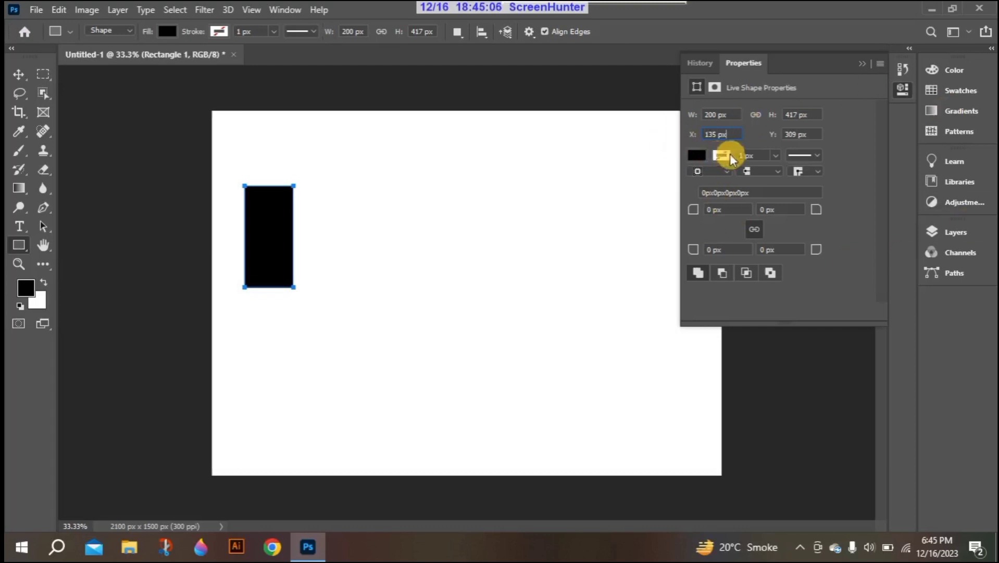
click(699, 156)
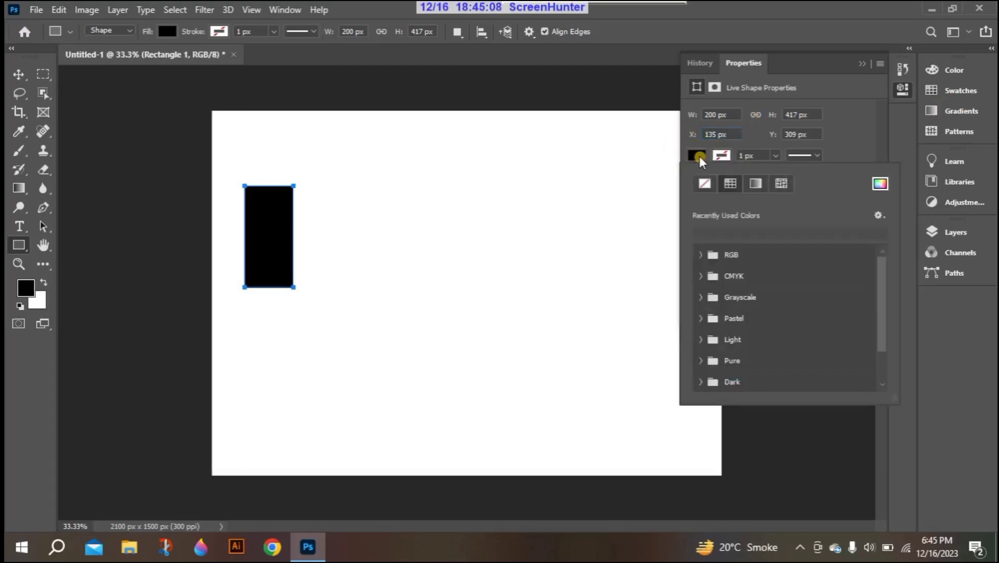
click(698, 156)
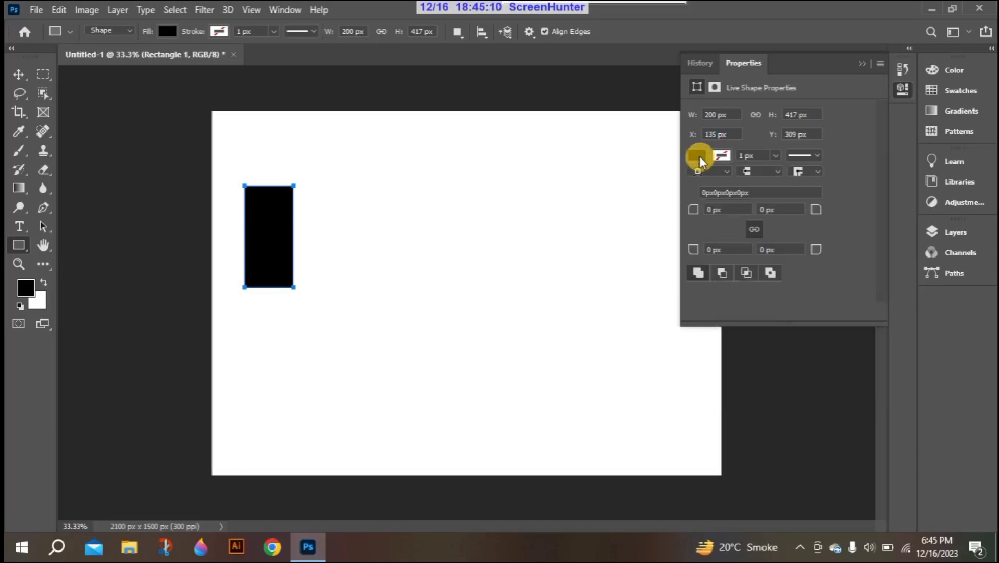
click(698, 156)
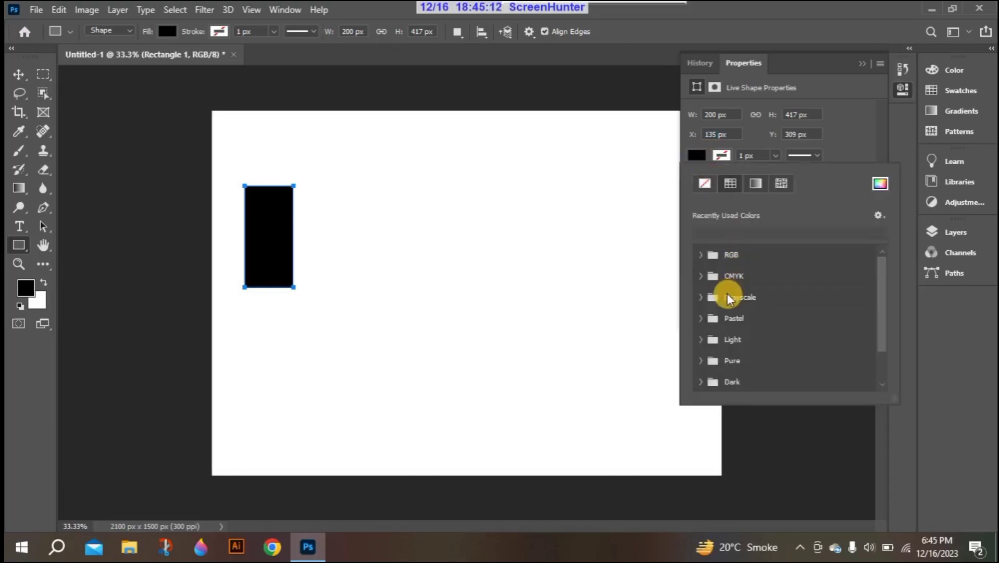
click(705, 158)
click(700, 156)
click(699, 156)
click(700, 156)
click(700, 157)
click(699, 156)
click(760, 192)
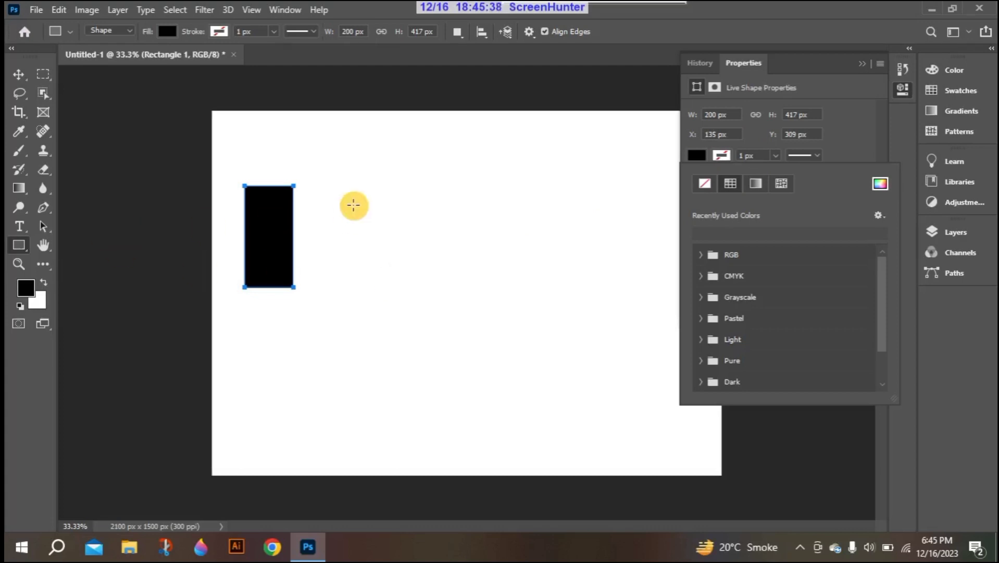
- Examine the preset swatch groups from RGB through Pale in the rectangle's fill options under Live Shape Properties
click(691, 153)
click(692, 153)
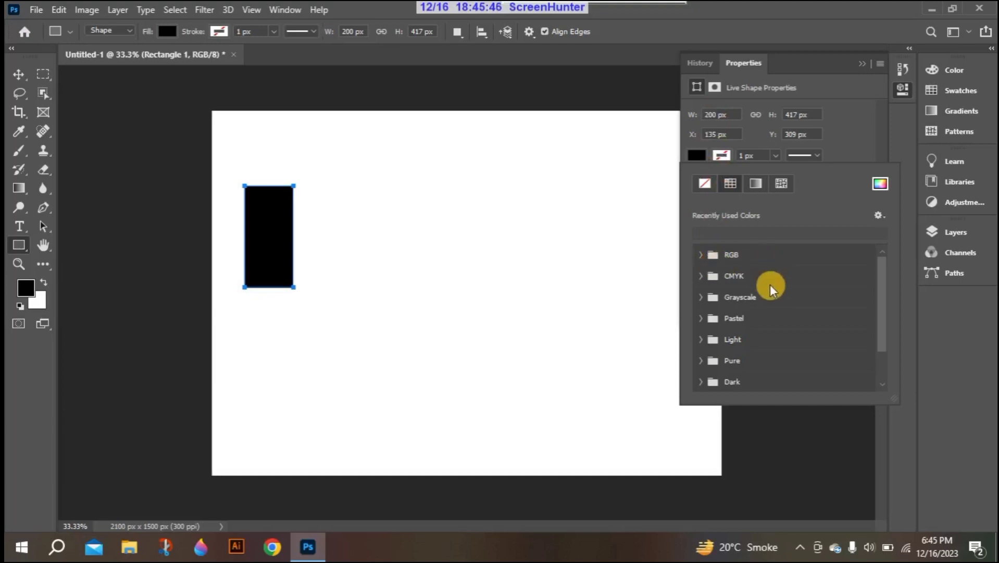
click(726, 257)
click(736, 277)
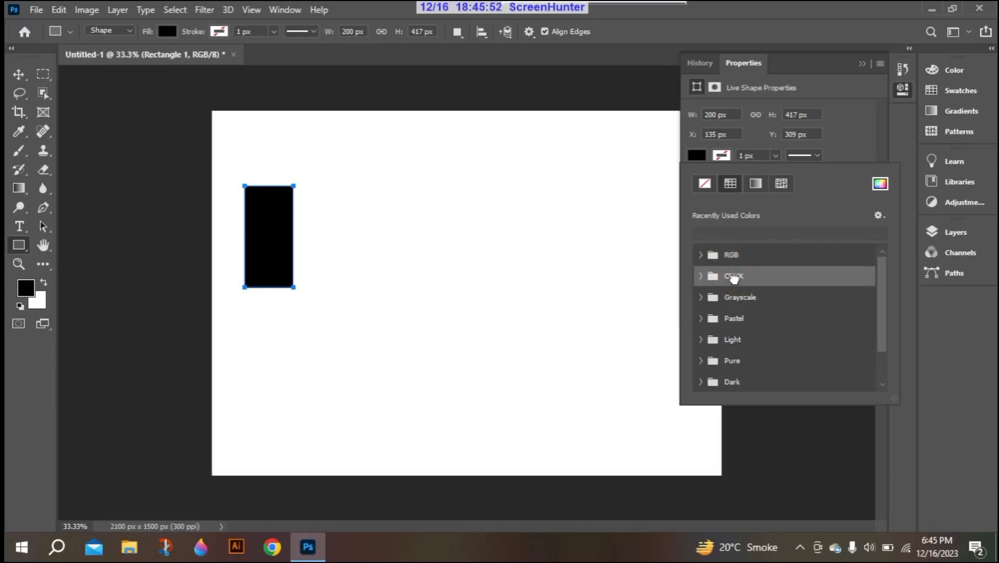
click(739, 298)
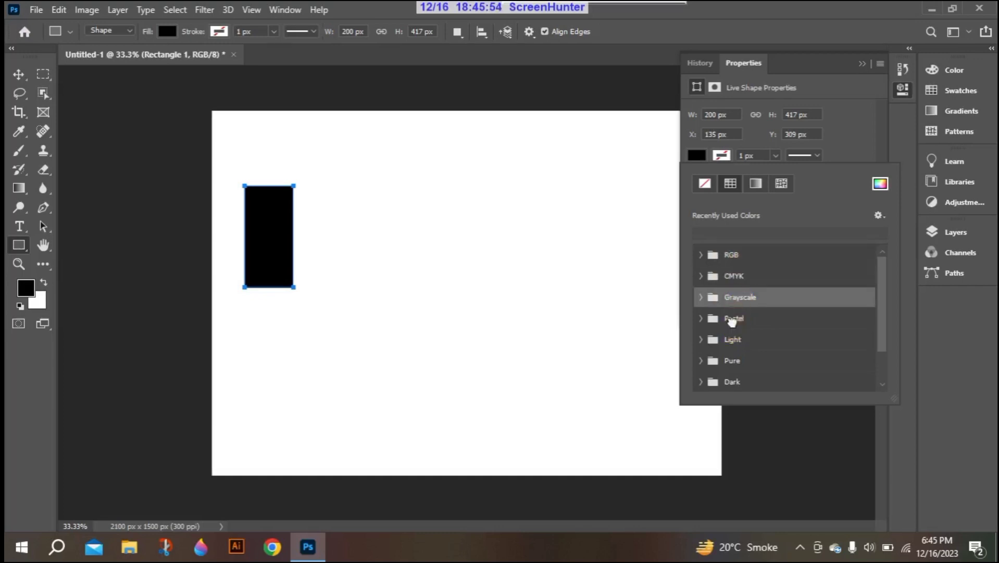
click(732, 319)
click(737, 339)
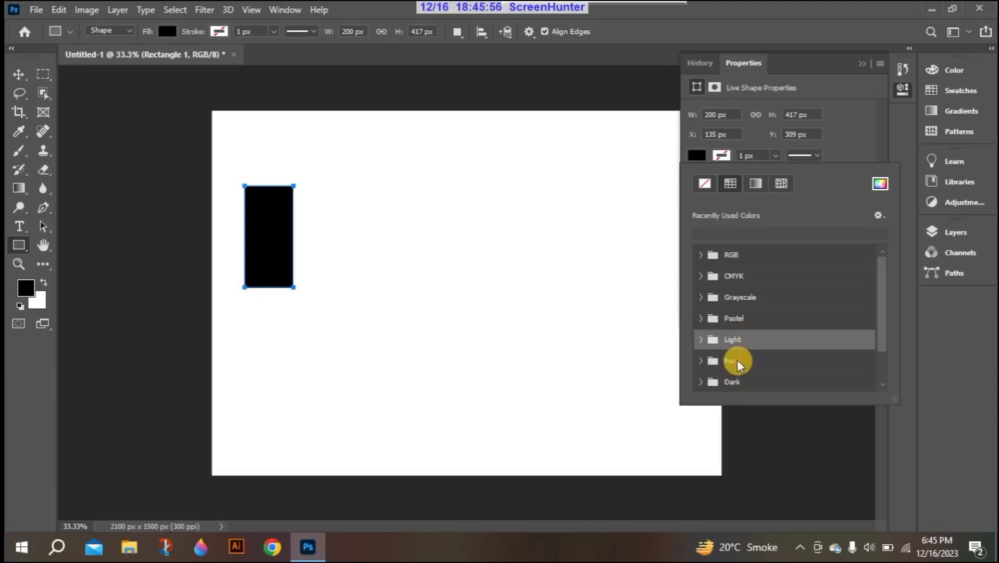
click(737, 361)
click(737, 381)
drag(886, 309, 882, 356)
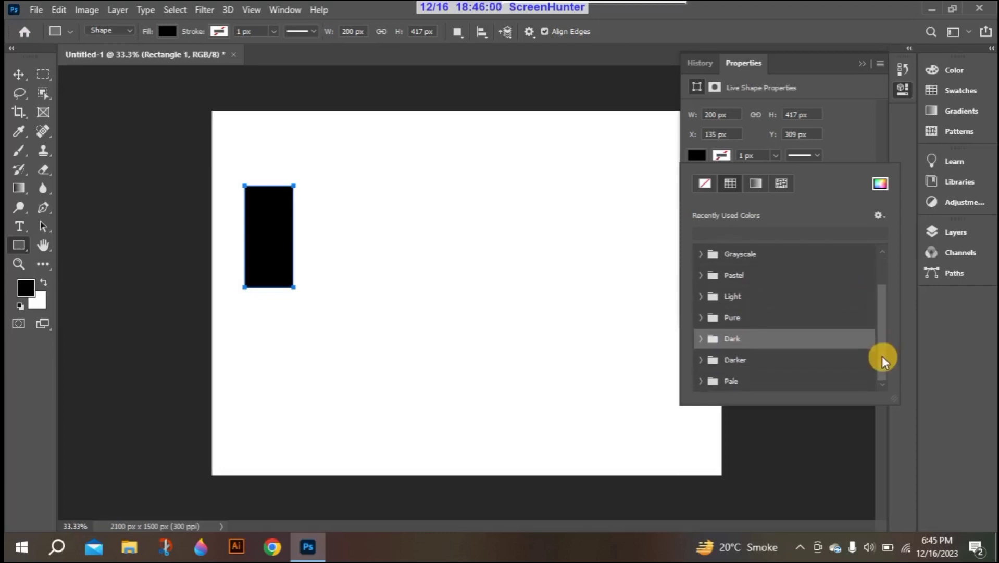
click(767, 357)
click(756, 380)
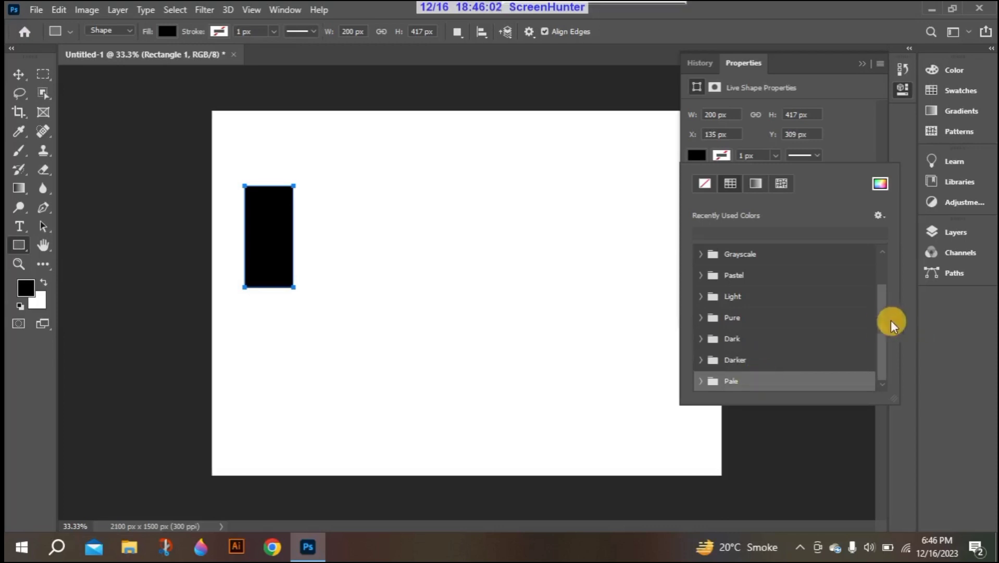
drag(880, 318, 877, 356)
drag(866, 399, 869, 271)
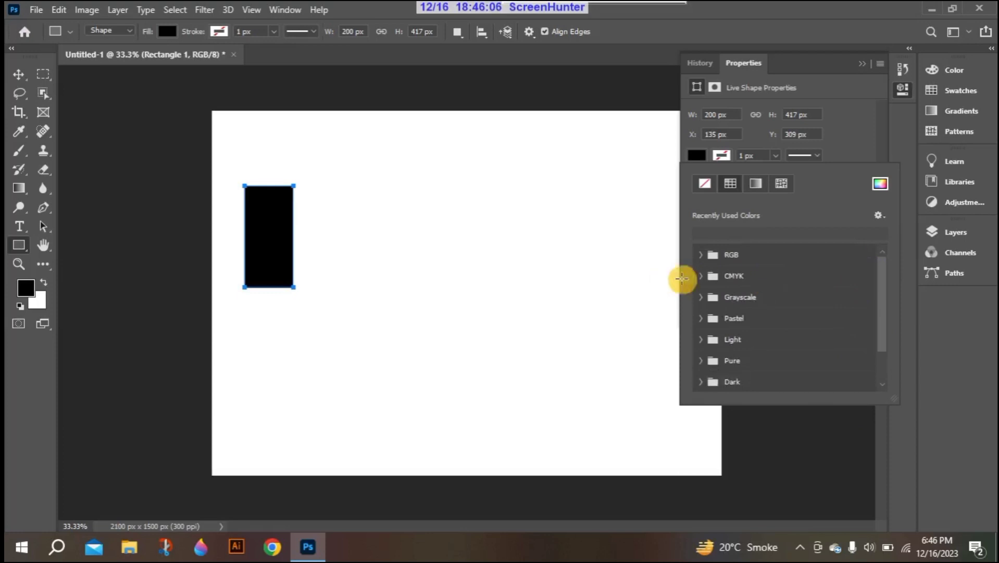
- Expand the RGB, CMYK and Grayscale swatch groups in the rectangle's fill options
right_click(700, 254)
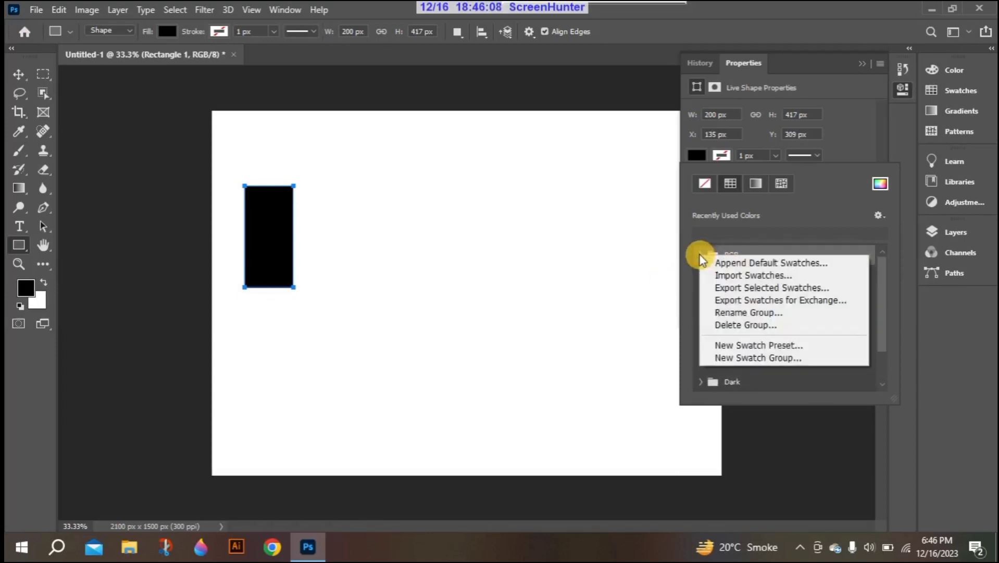
key(Escape)
click(700, 254)
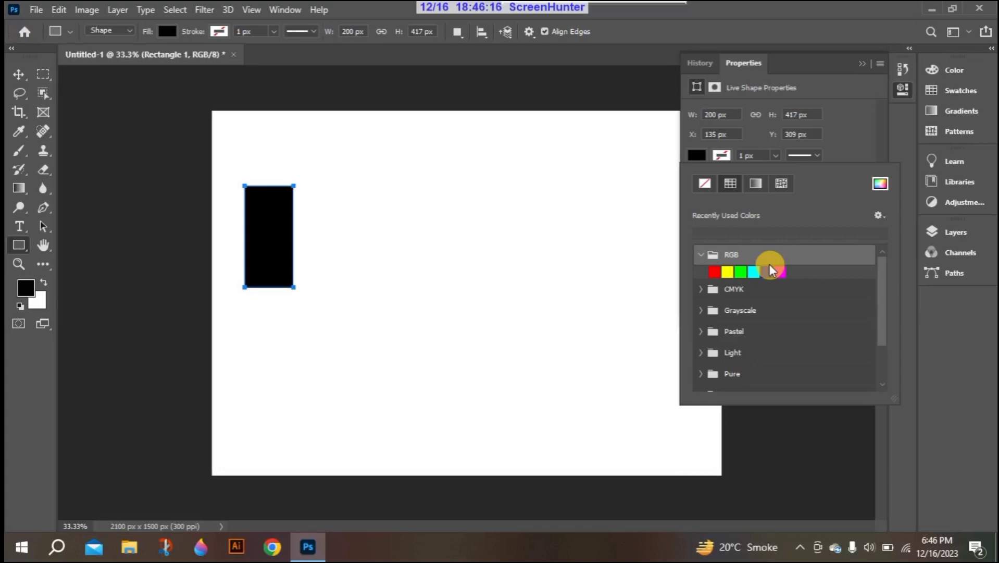
click(706, 290)
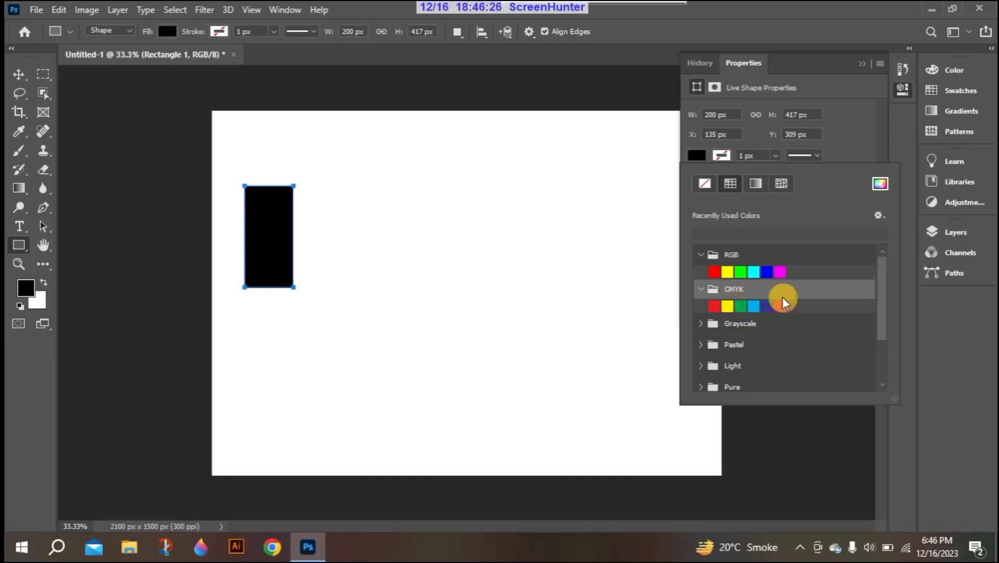
click(744, 324)
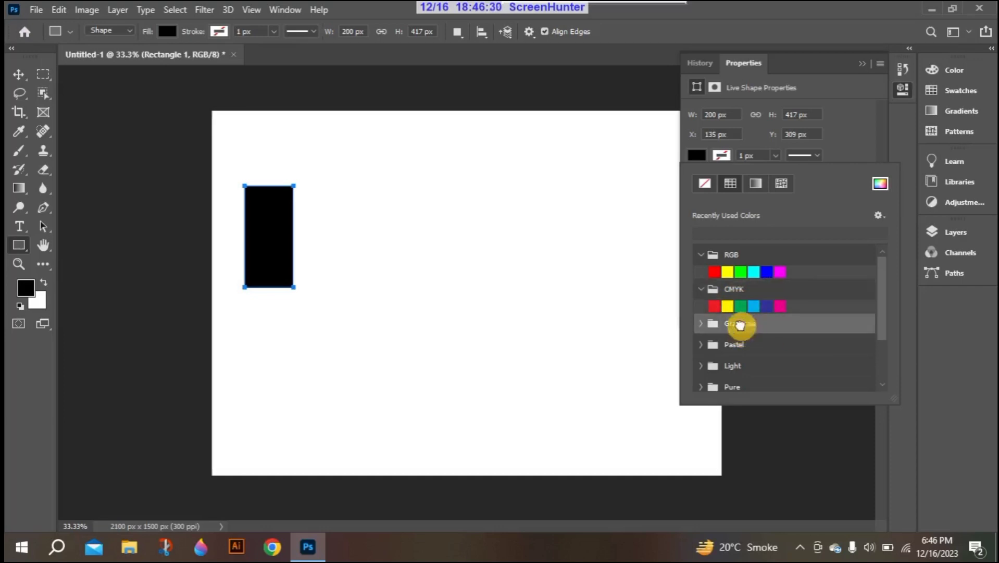
click(702, 323)
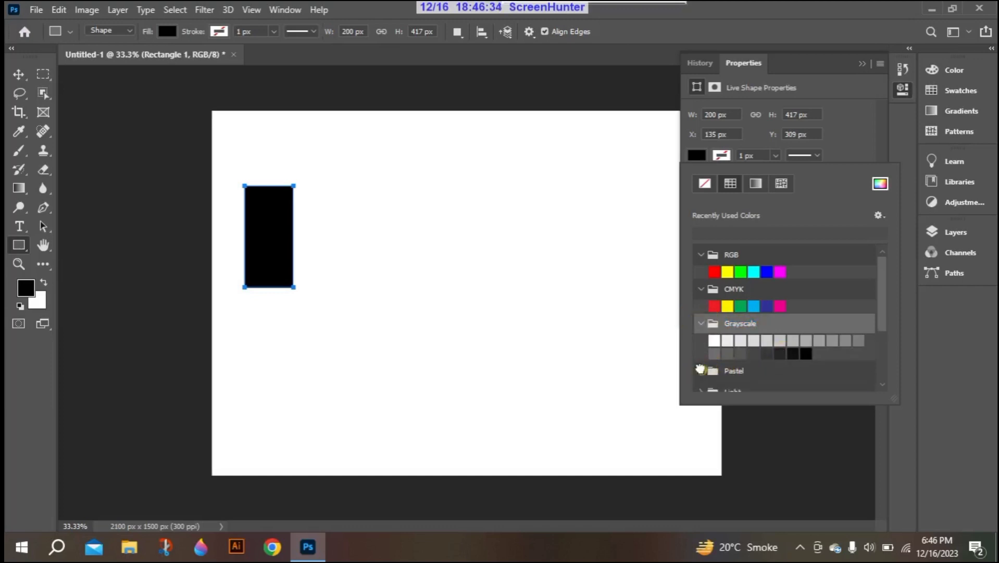
- Expand the Pastel, Light and Pure swatch groups in the fill options
click(700, 371)
drag(888, 305, 884, 365)
click(702, 296)
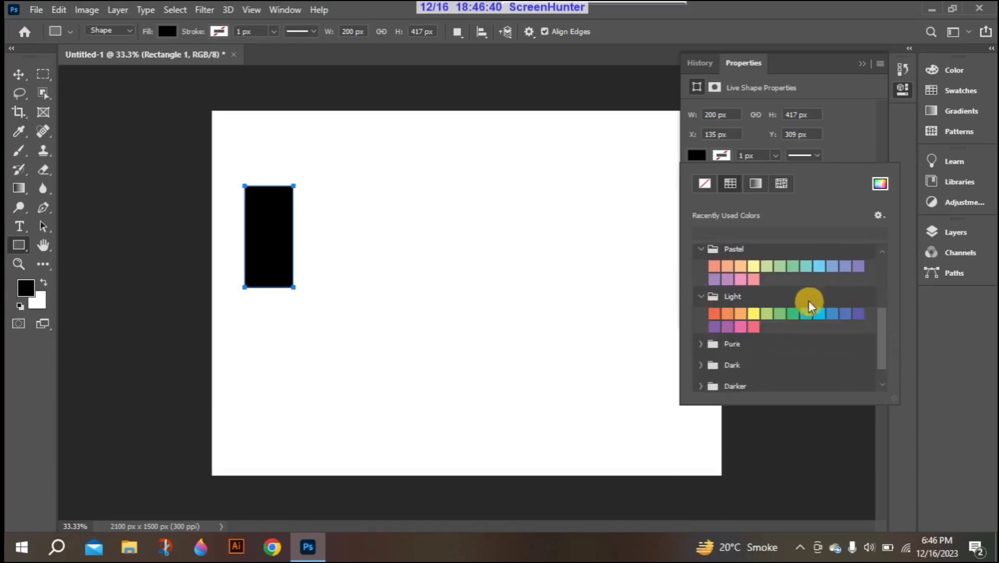
click(701, 345)
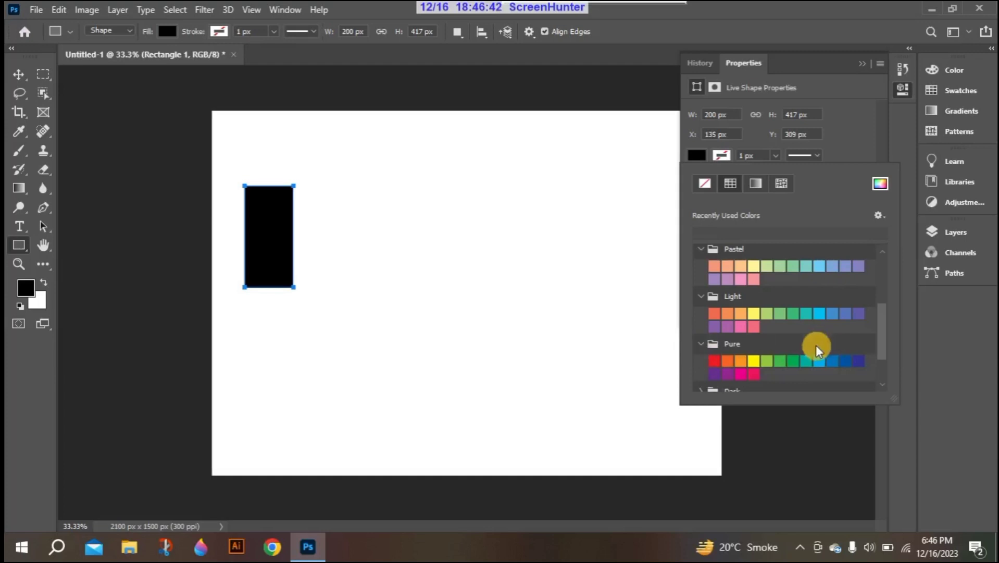
drag(888, 309, 886, 351)
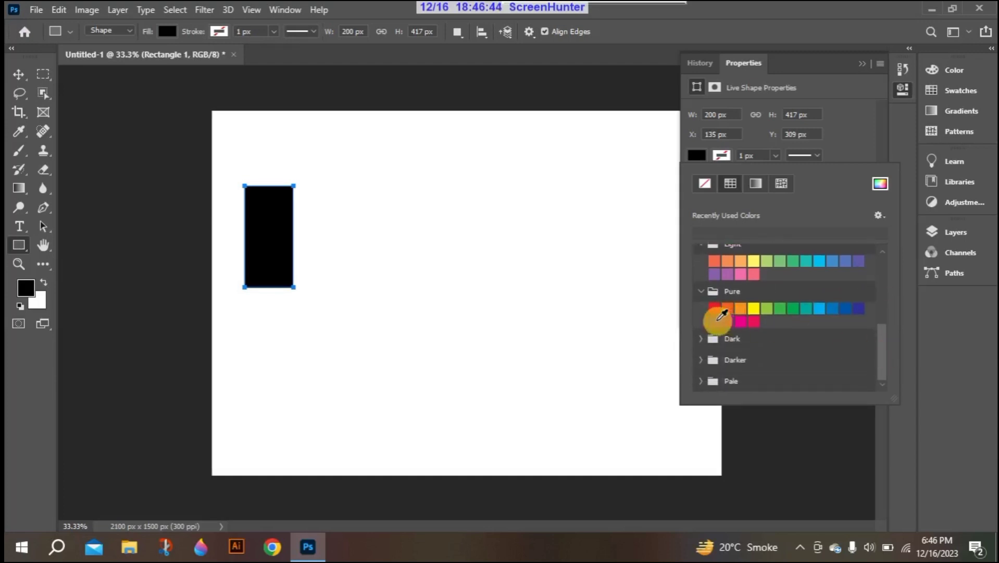
- Expand the Dark, Darker and Pale swatch groups at the end of the fill swatch list
click(702, 337)
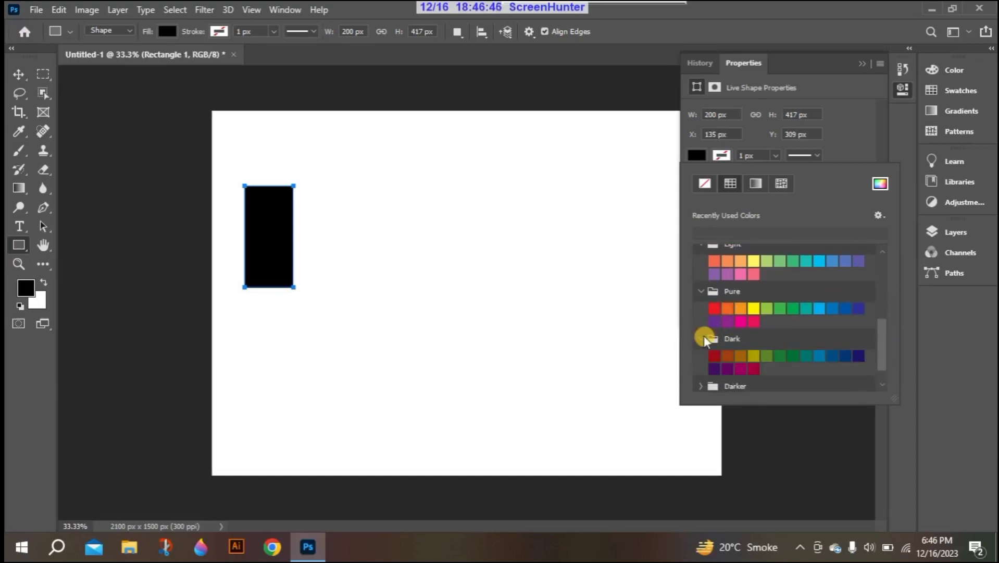
drag(878, 341, 886, 380)
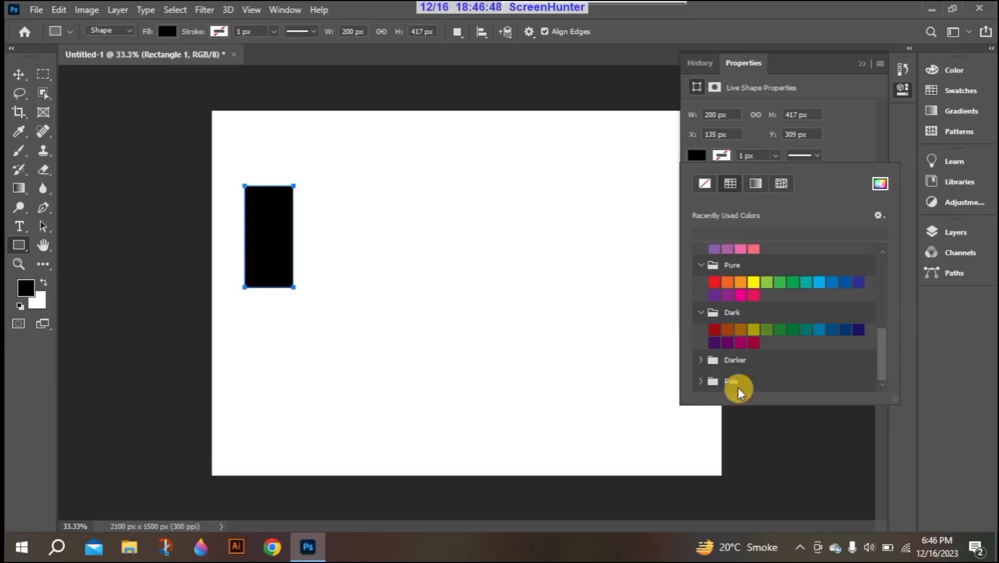
click(701, 361)
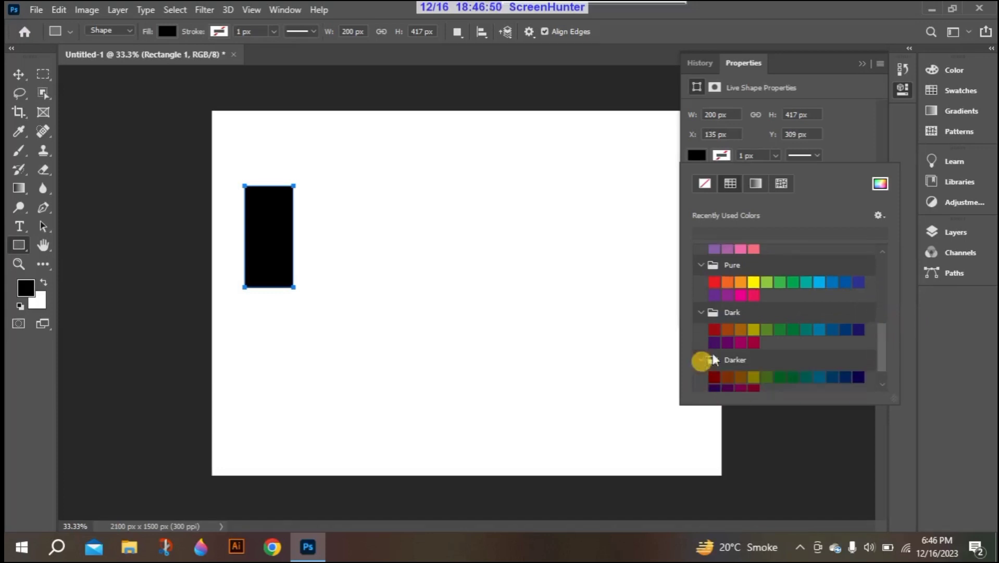
drag(880, 343, 888, 377)
click(700, 382)
drag(880, 357, 881, 383)
click(755, 392)
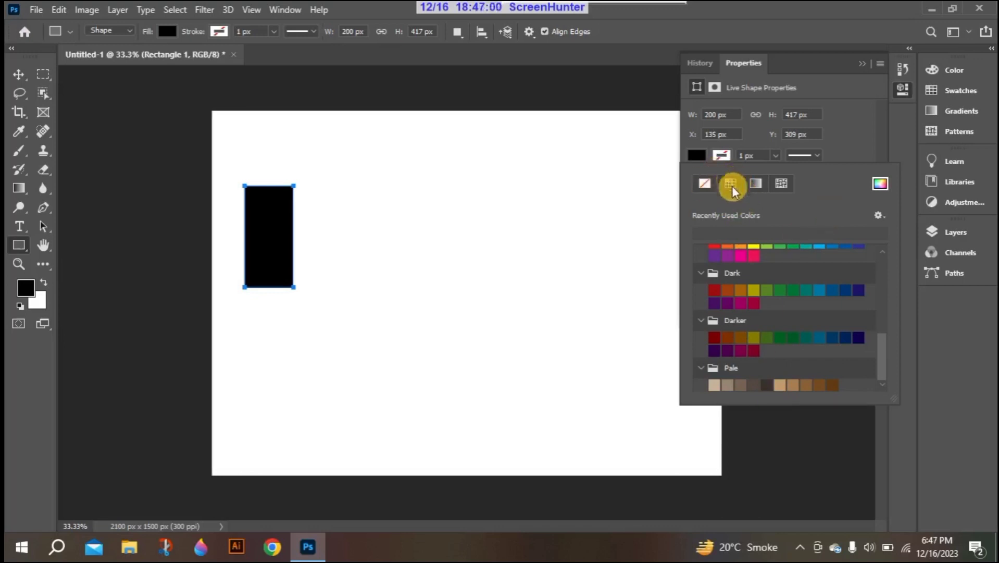
- Try the yellow CMYK swatch and the last pink Pastel swatch as the rectangle's fill color
click(881, 214)
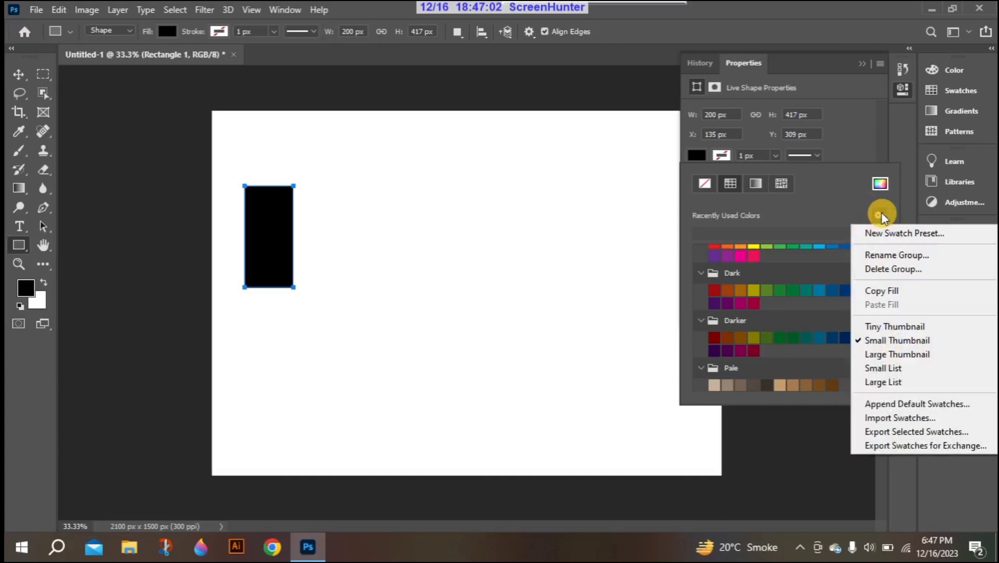
click(882, 213)
drag(880, 343, 878, 255)
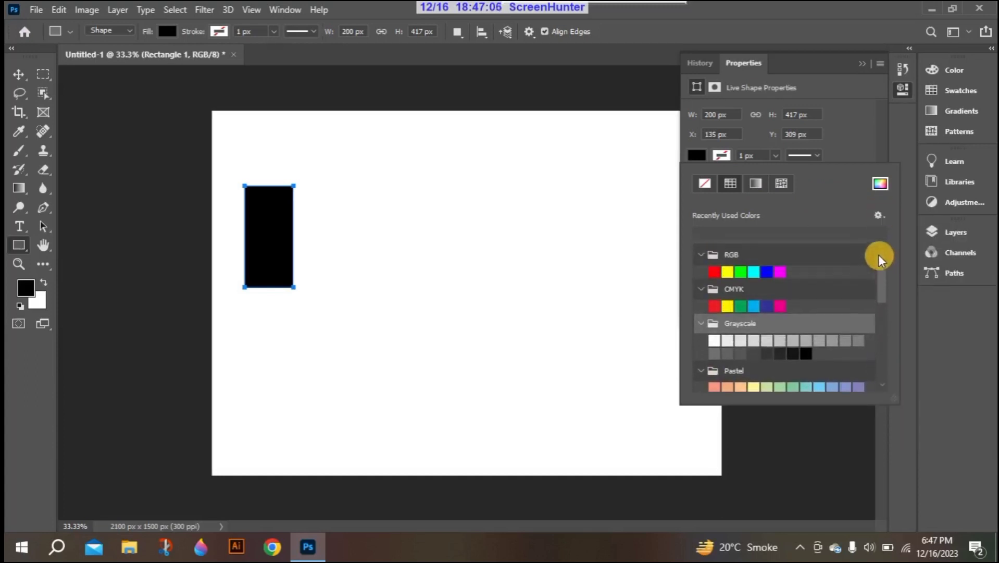
click(731, 304)
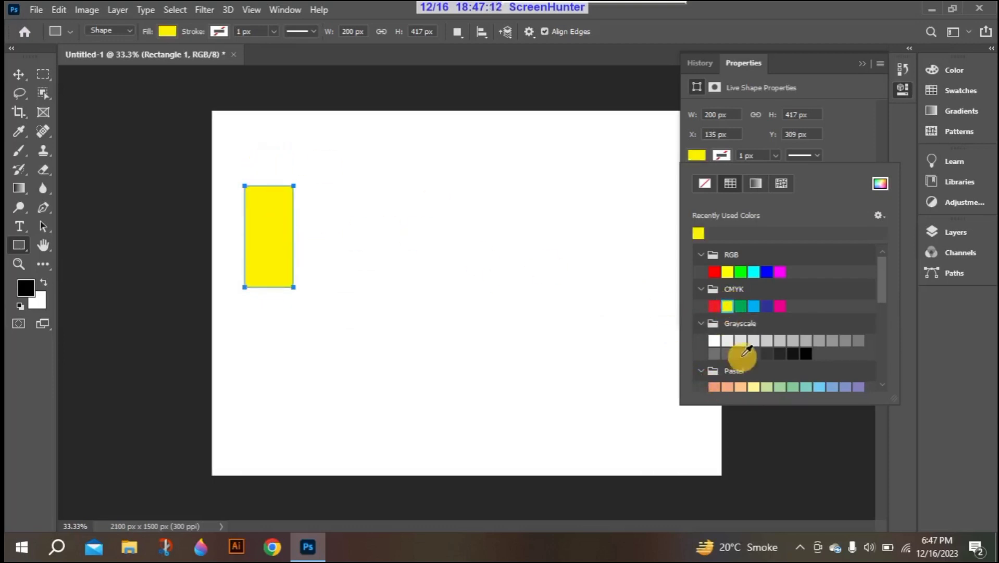
drag(884, 286, 883, 310)
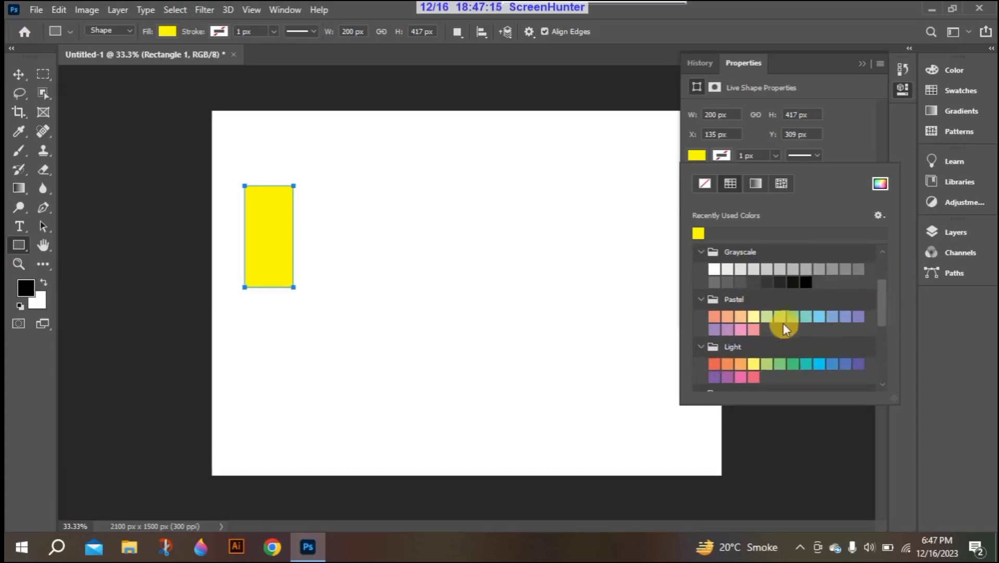
click(750, 328)
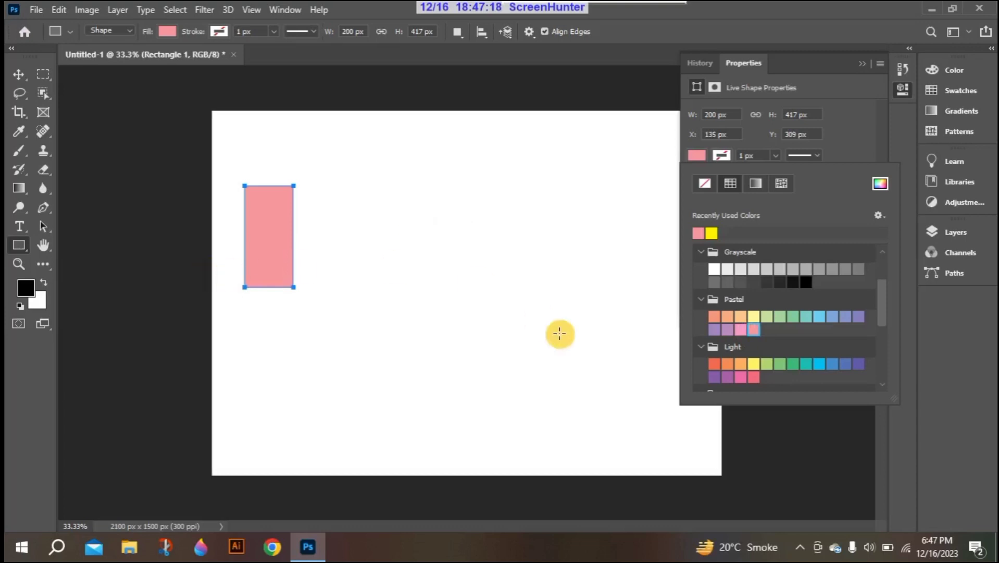
- Fill the rectangle with the Light Cyan swatch and view the swatch's name without renaming it
click(819, 363)
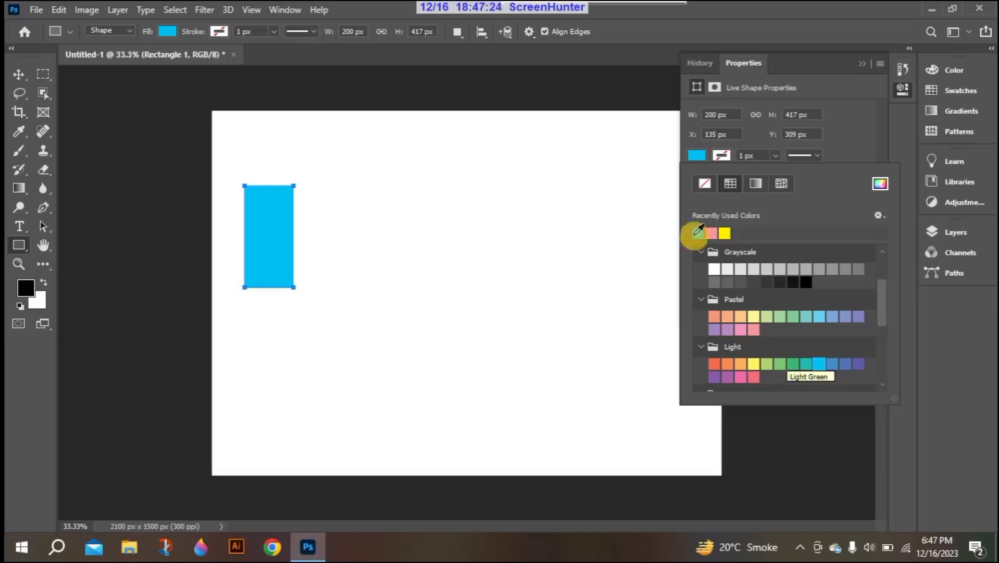
drag(881, 313, 870, 257)
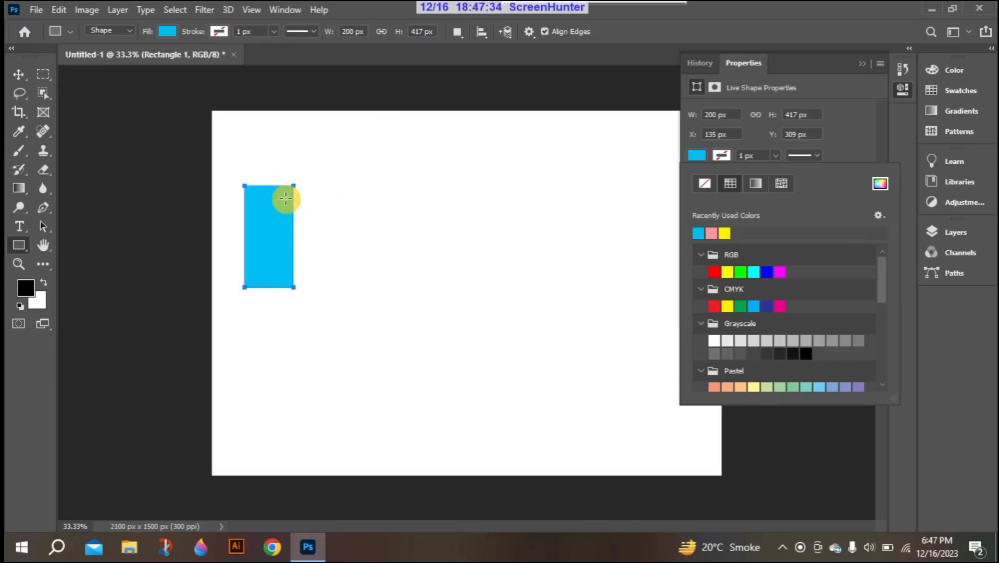
drag(885, 281, 876, 329)
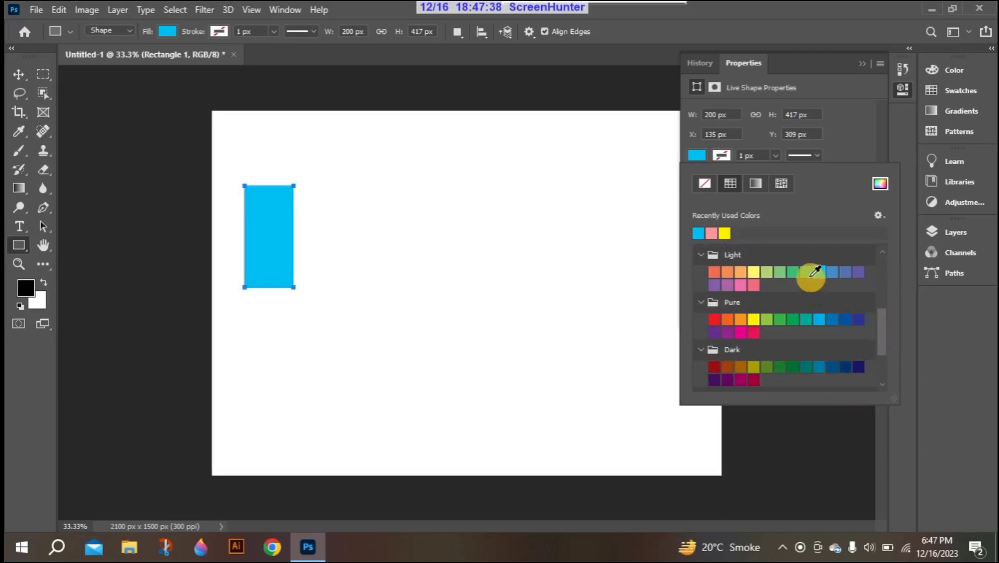
double_click(819, 273)
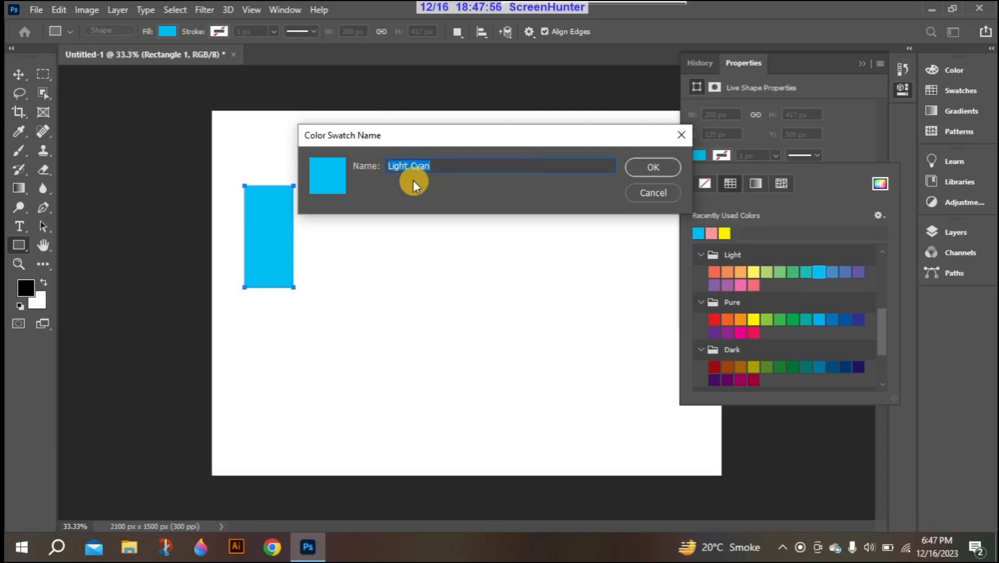
click(665, 193)
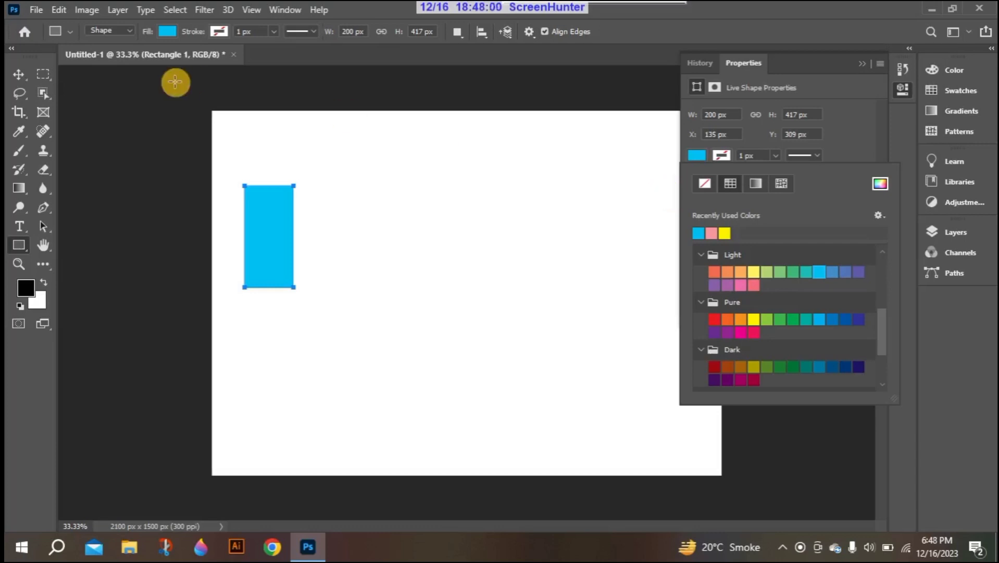
- Try the recently used yellow as the rectangle's fill through the tool's own fill setting, and return it to the recent light cyan
click(163, 35)
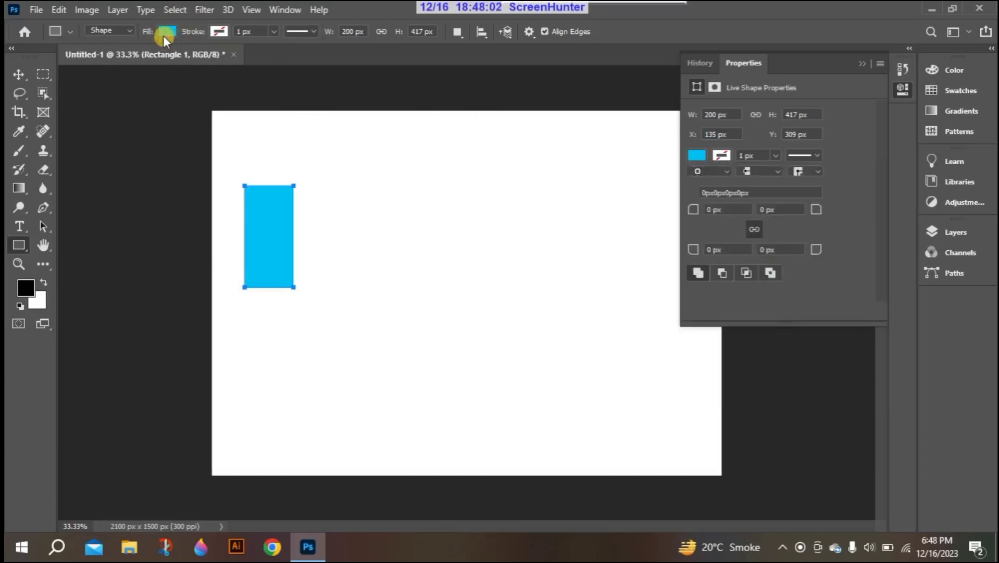
click(165, 35)
click(172, 34)
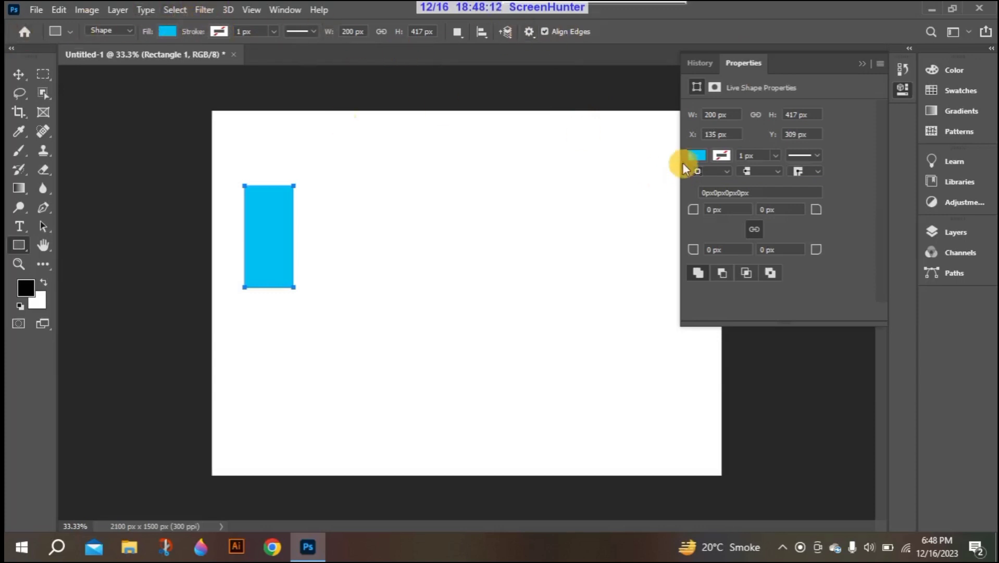
click(168, 31)
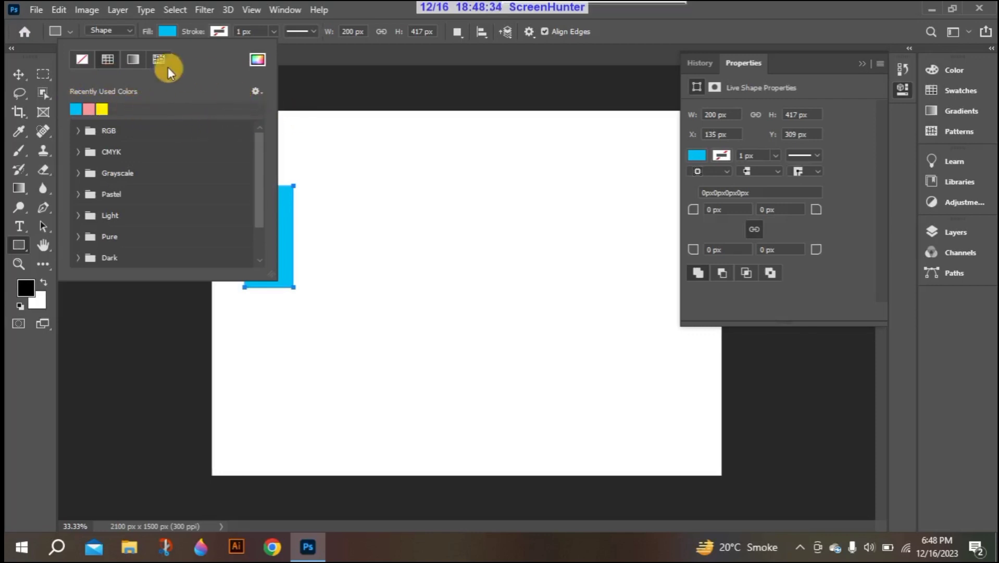
click(101, 109)
click(77, 108)
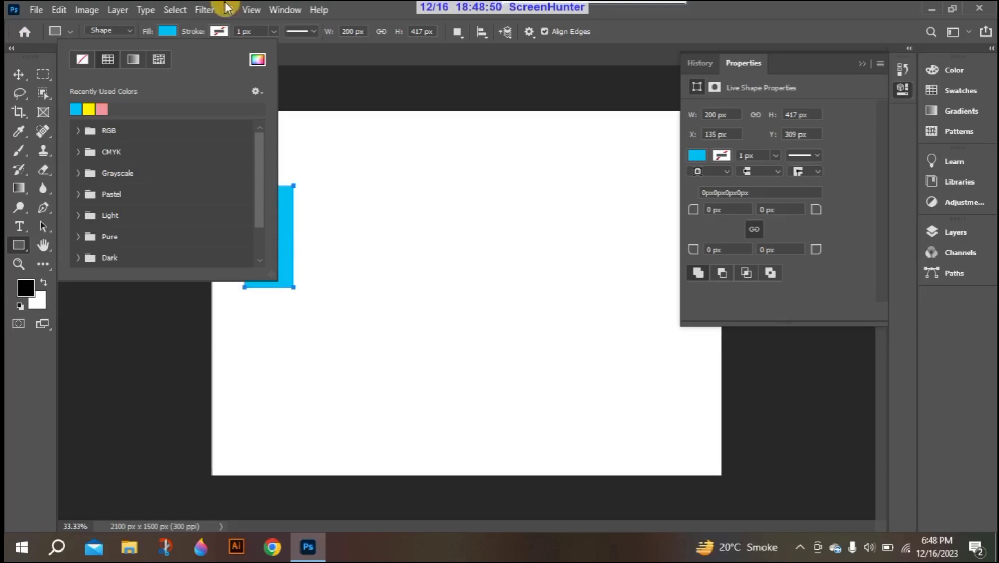
click(163, 30)
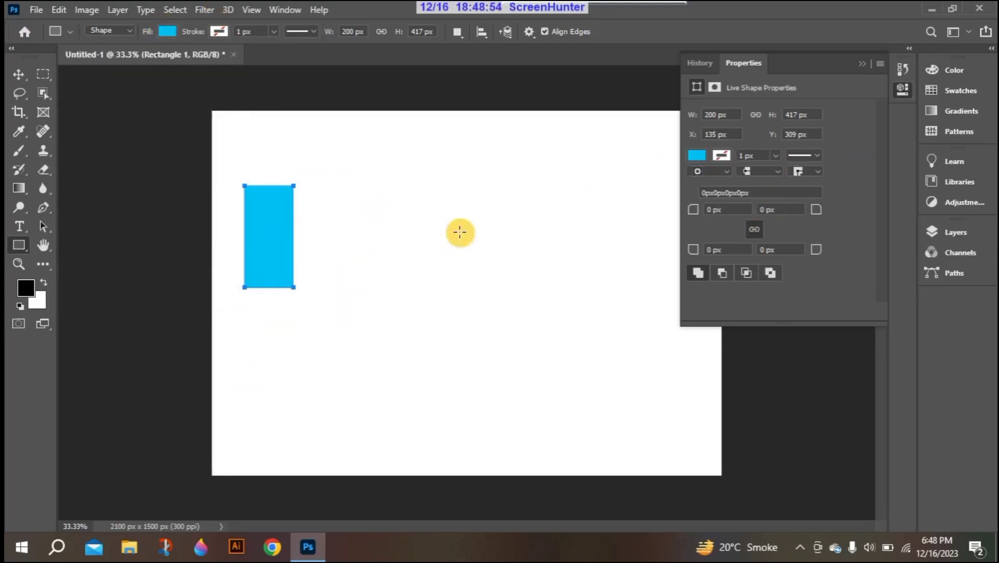
- Open the custom color picker for the tall rectangle's fill
click(696, 156)
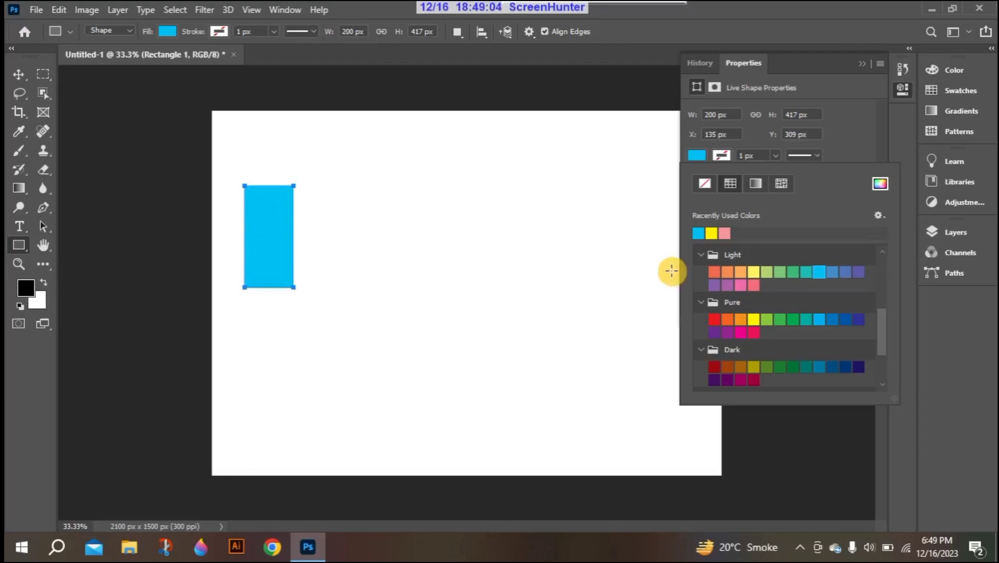
click(881, 187)
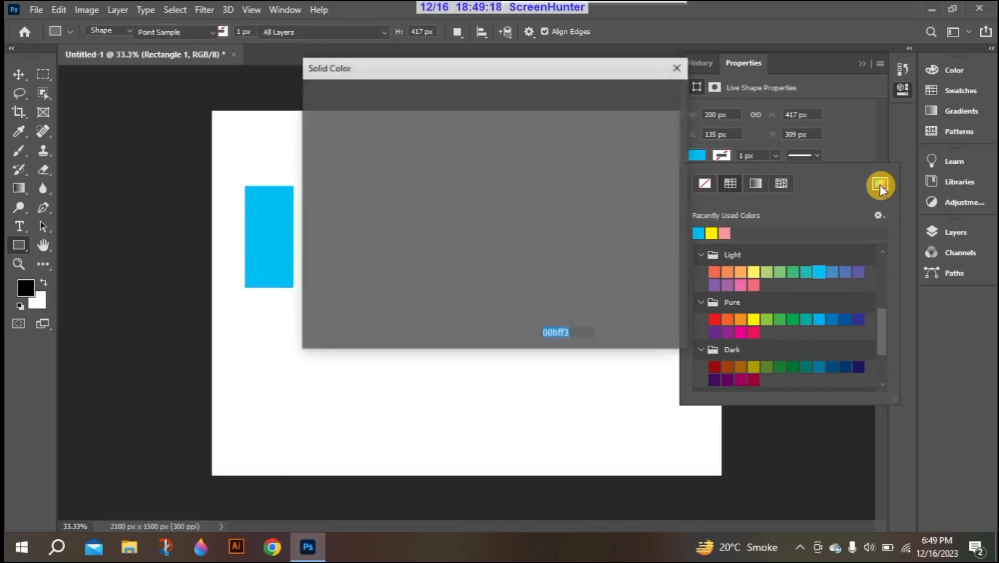
drag(484, 57, 628, 52)
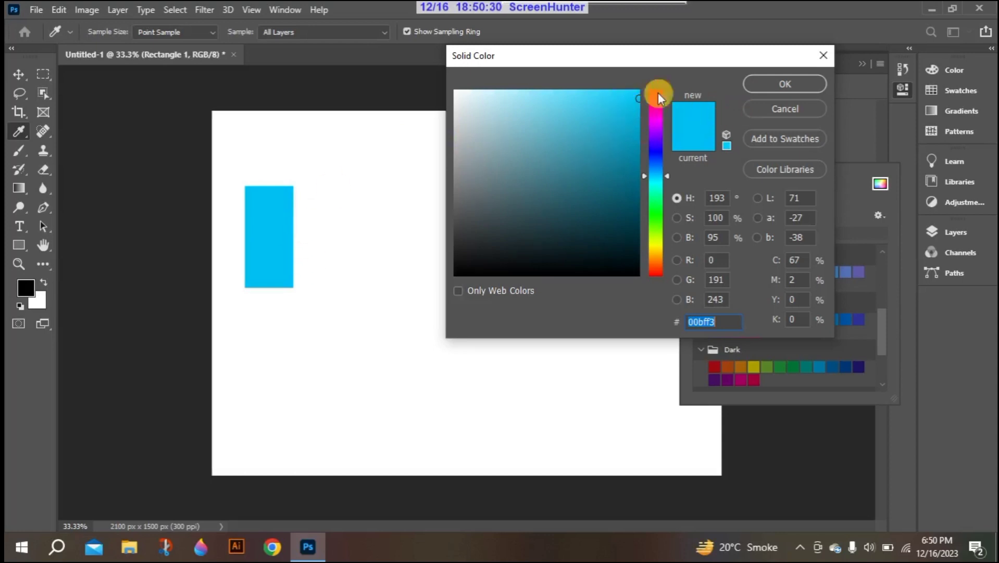
- Try lighter and darker shades of the current cyan hue for the tall rectangle's fill, including 94d3e4, 20383e and 19687d
mouse_move(639, 99)
mouse_down()
mouse_move(458, 99)
mouse_move(519, 109)
mouse_up()
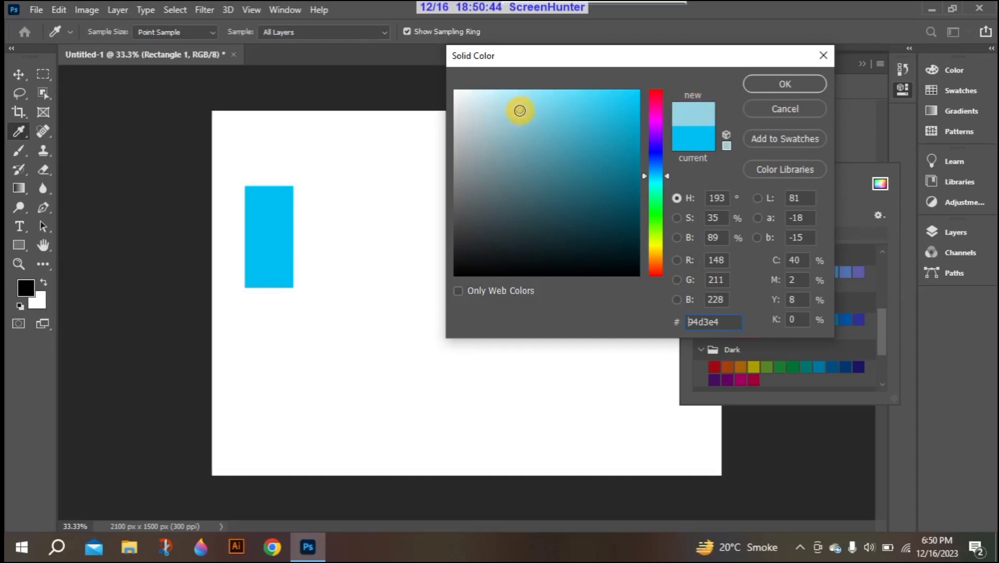
drag(518, 107, 543, 231)
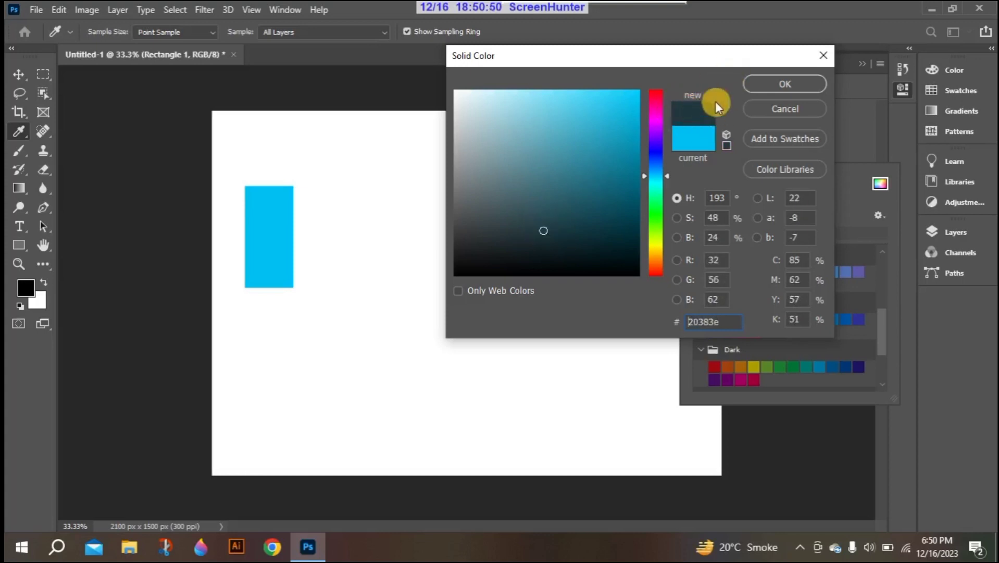
drag(544, 232, 446, 96)
drag(520, 121, 602, 184)
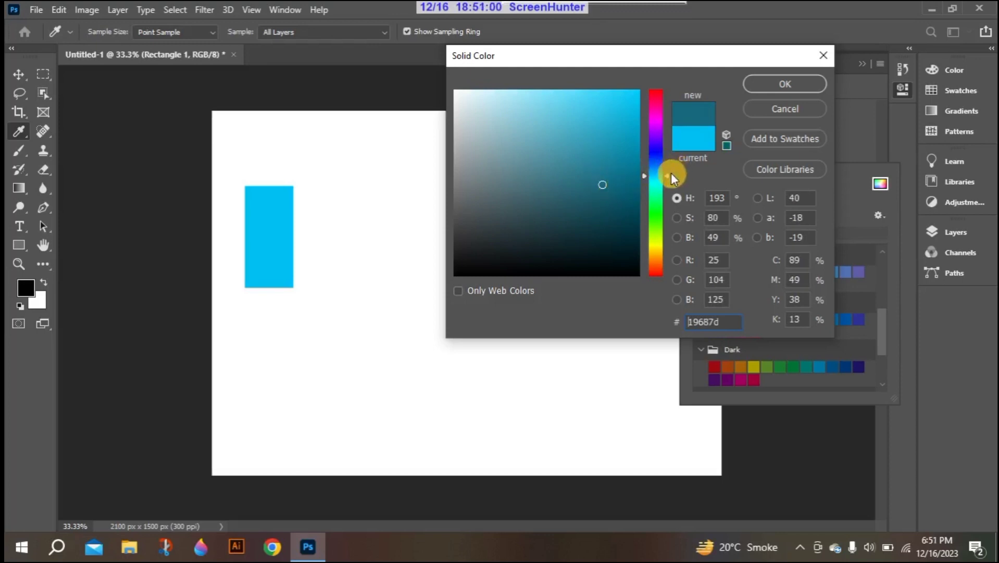
- Try several blue and violet hues with varied shades for the fill, including 19487d and deep blue 132593
drag(672, 172, 669, 167)
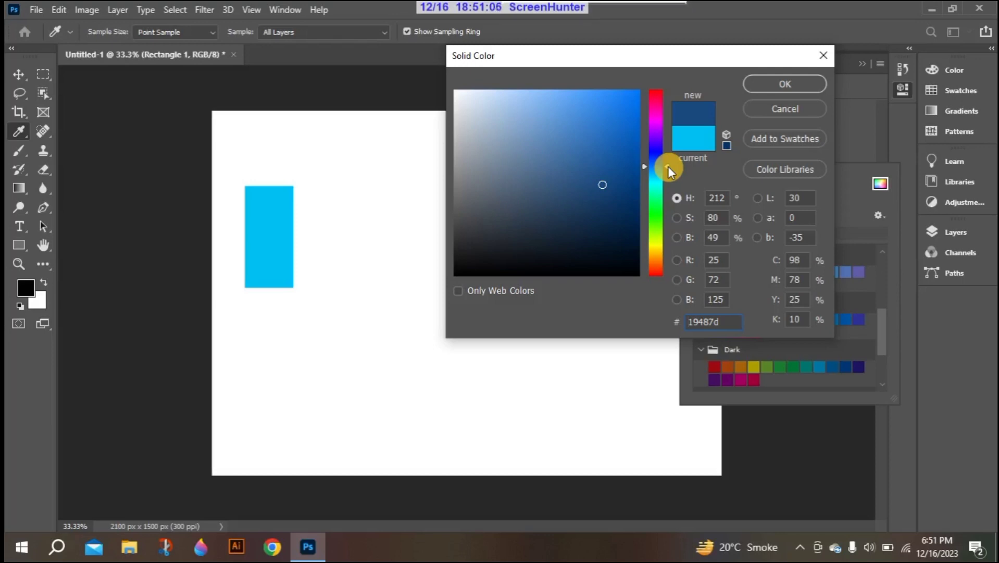
drag(668, 167, 668, 153)
mouse_move(602, 187)
mouse_down()
mouse_move(609, 109)
mouse_move(497, 118)
mouse_move(586, 150)
mouse_move(602, 225)
mouse_move(636, 96)
mouse_move(584, 98)
mouse_move(610, 169)
mouse_up()
click(658, 155)
drag(670, 149, 668, 138)
mouse_move(607, 169)
mouse_down()
mouse_move(630, 103)
mouse_move(509, 123)
mouse_move(499, 159)
mouse_move(609, 219)
mouse_move(615, 168)
mouse_up()
drag(667, 136, 667, 156)
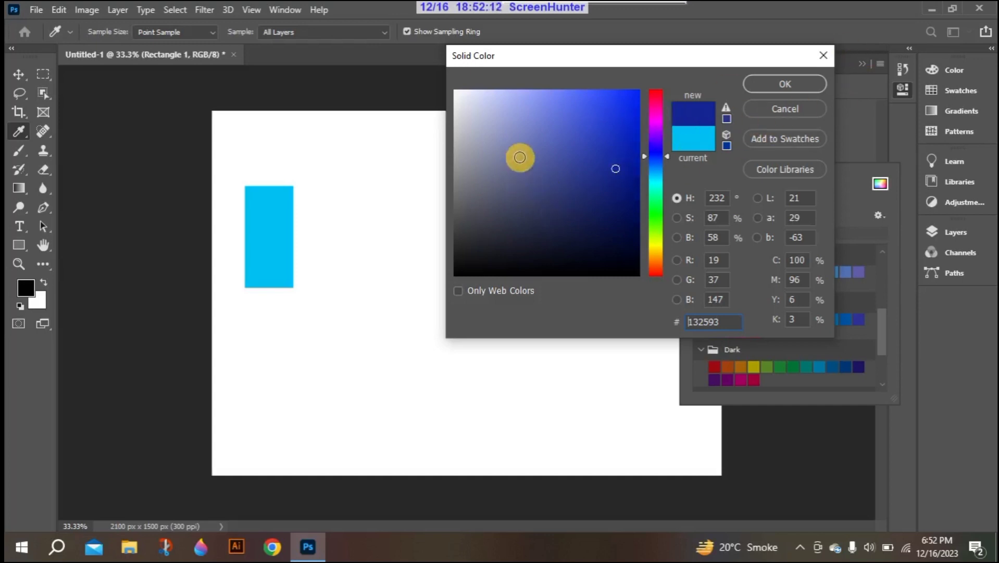
- Fill the tall rectangle with the custom dark blue 0c3f66
drag(616, 166, 581, 150)
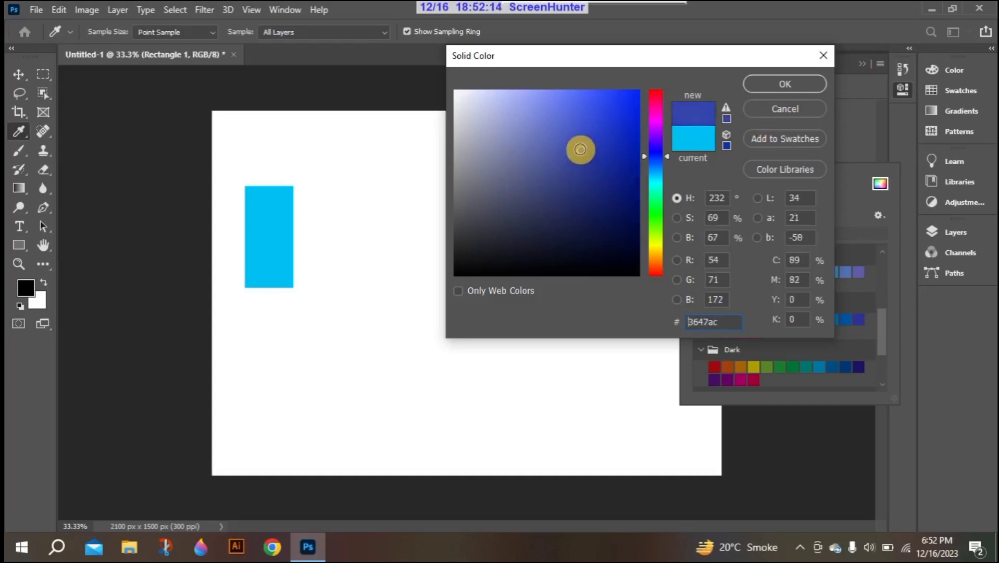
click(668, 157)
drag(668, 159, 667, 169)
drag(583, 149, 617, 202)
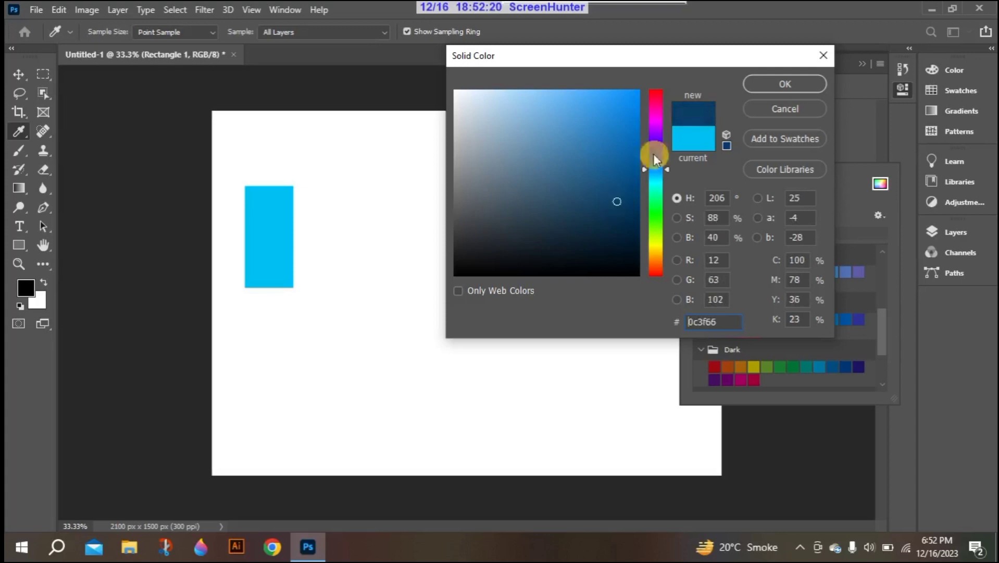
click(784, 84)
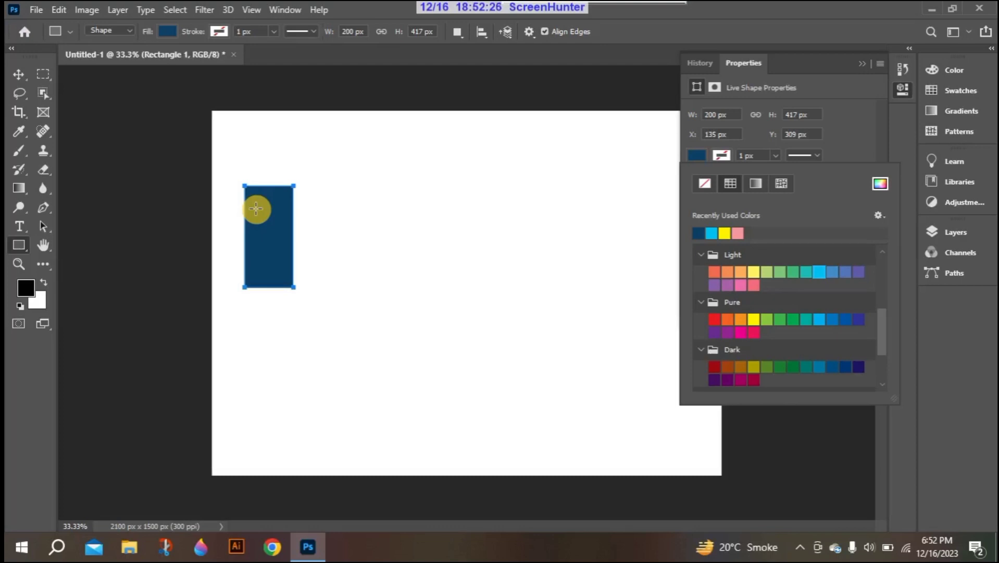
- Draw a small horizontal rectangle about 141 × 36 px near the canvas's upper right corner
click(620, 170)
drag(619, 170, 654, 177)
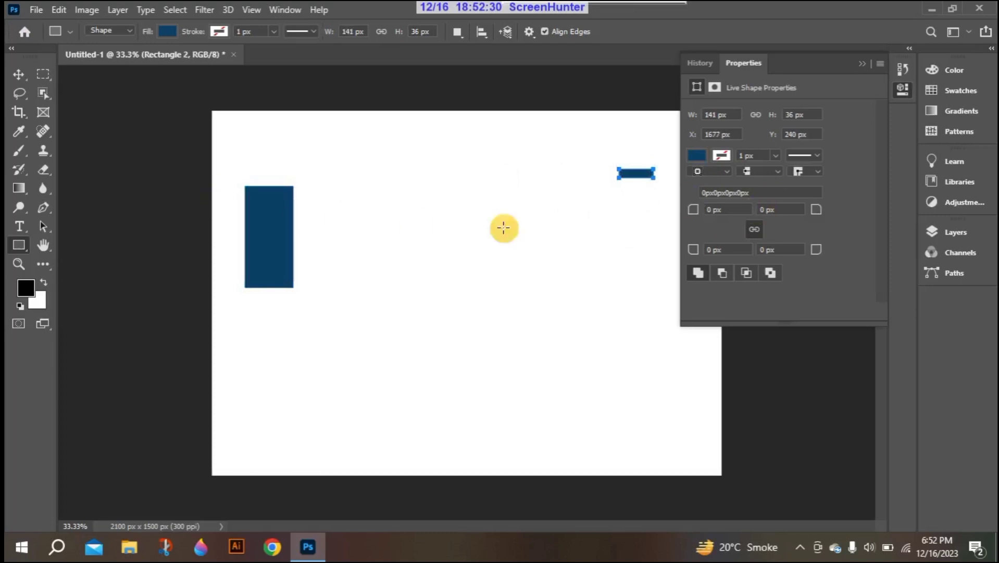
click(573, 178)
click(537, 210)
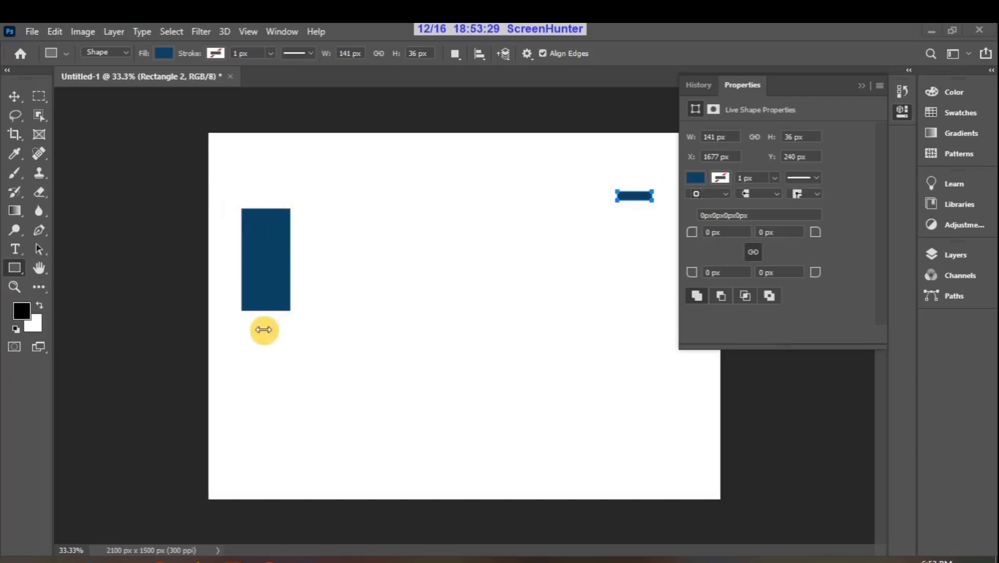
- Open the small rectangle's stroke color options, compare them with its fill options, and expand the RGB swatch group
click(721, 179)
click(721, 179)
click(721, 178)
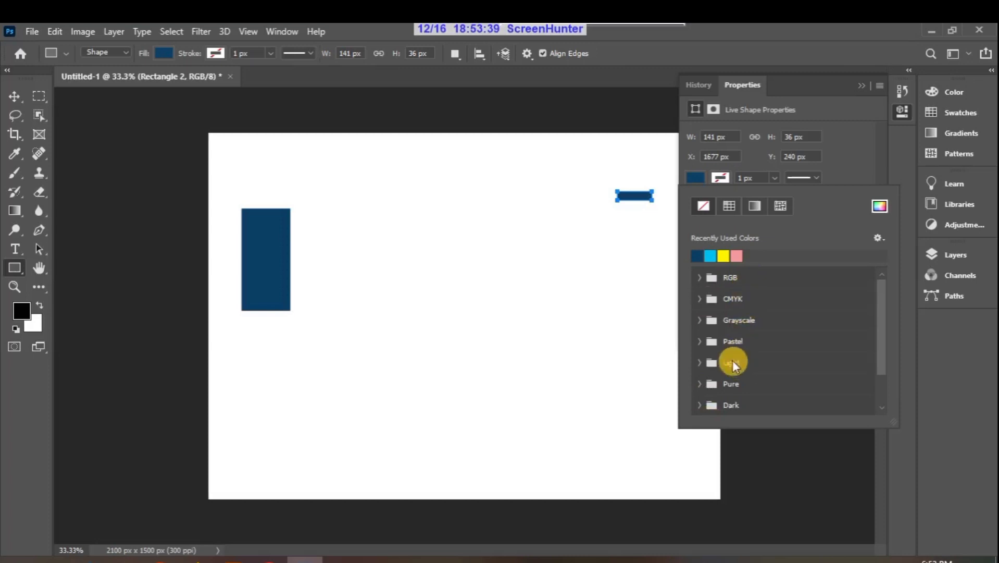
click(695, 178)
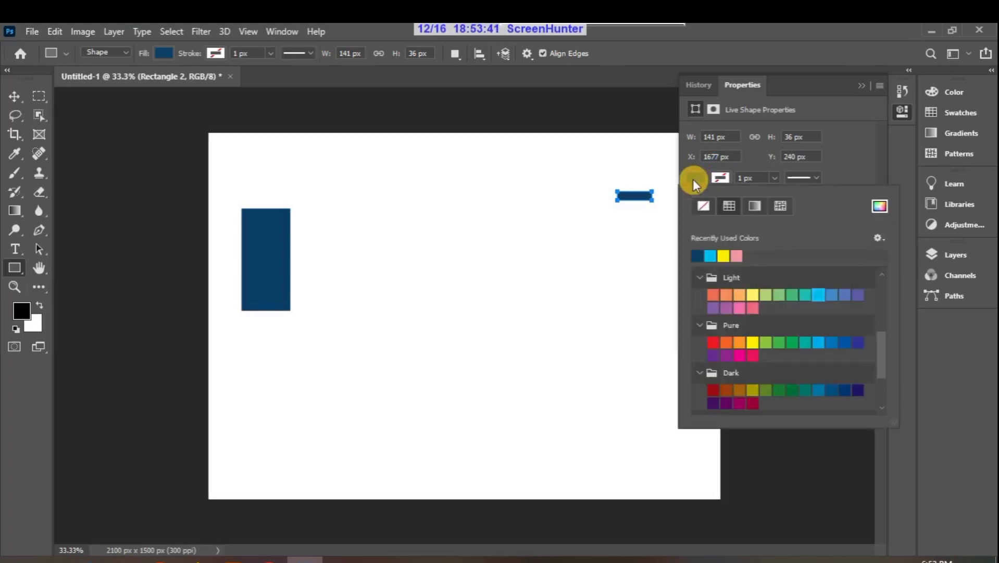
click(724, 179)
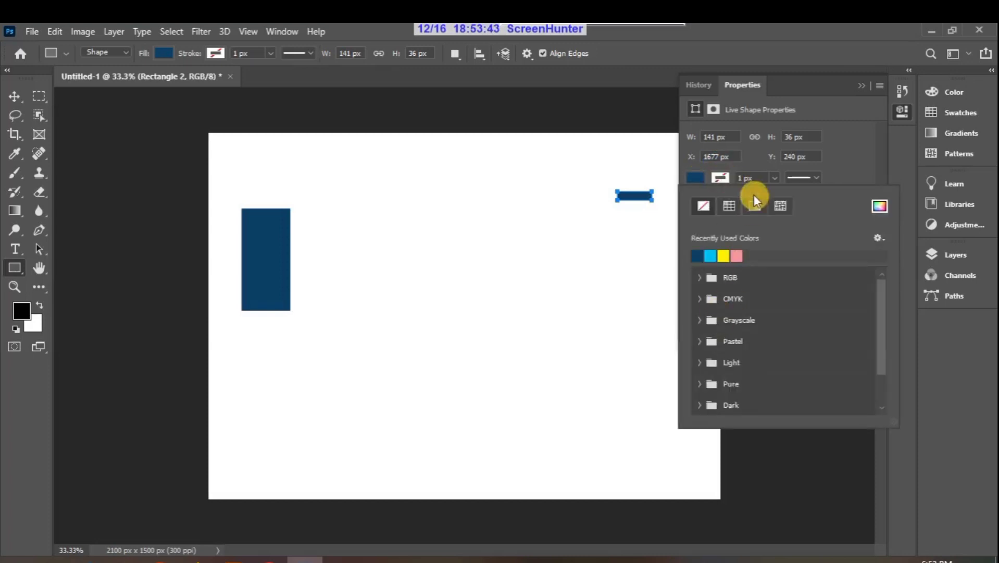
click(698, 278)
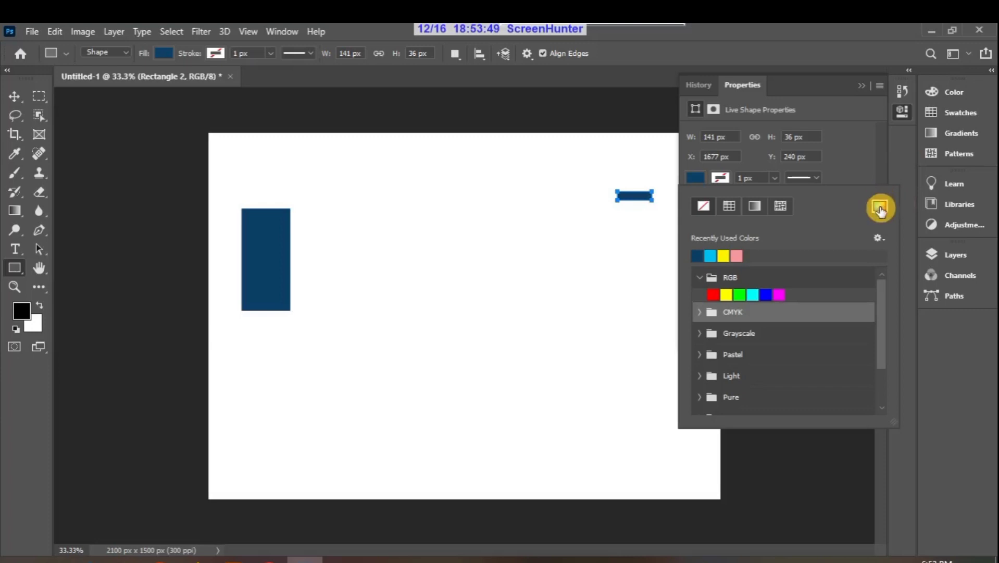
- Set the small rectangle's stroke to the custom red b81212
click(881, 210)
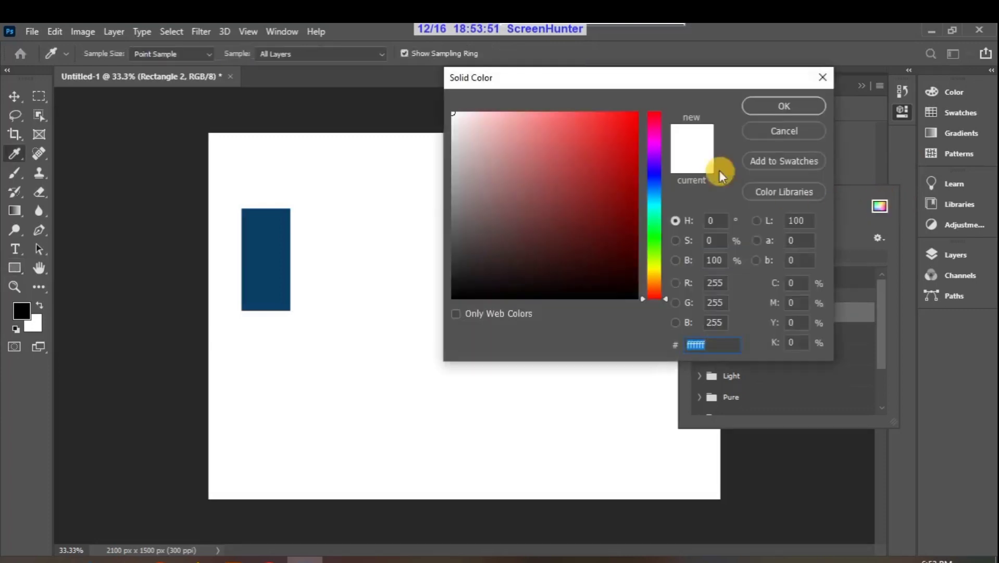
drag(669, 78, 628, 76)
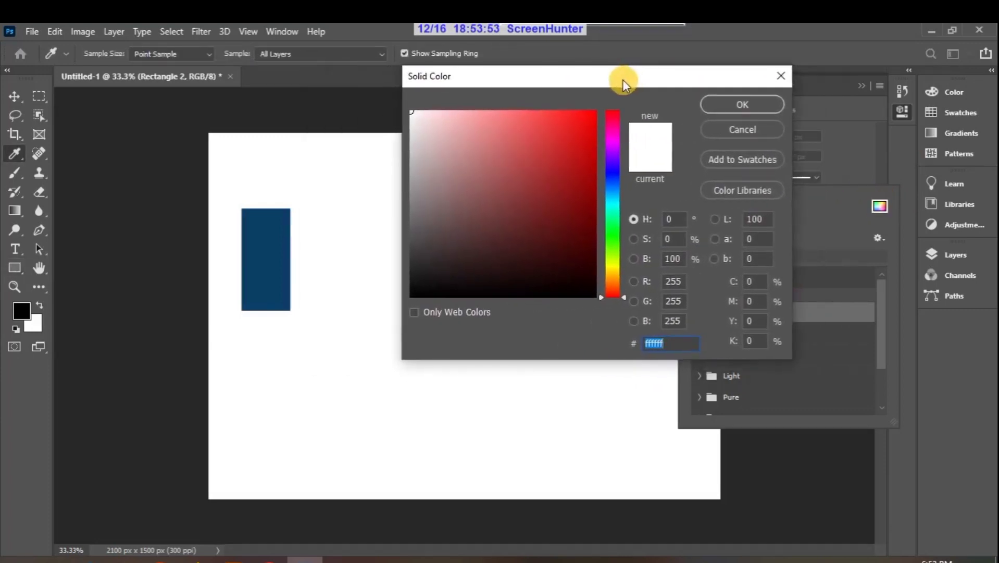
click(578, 163)
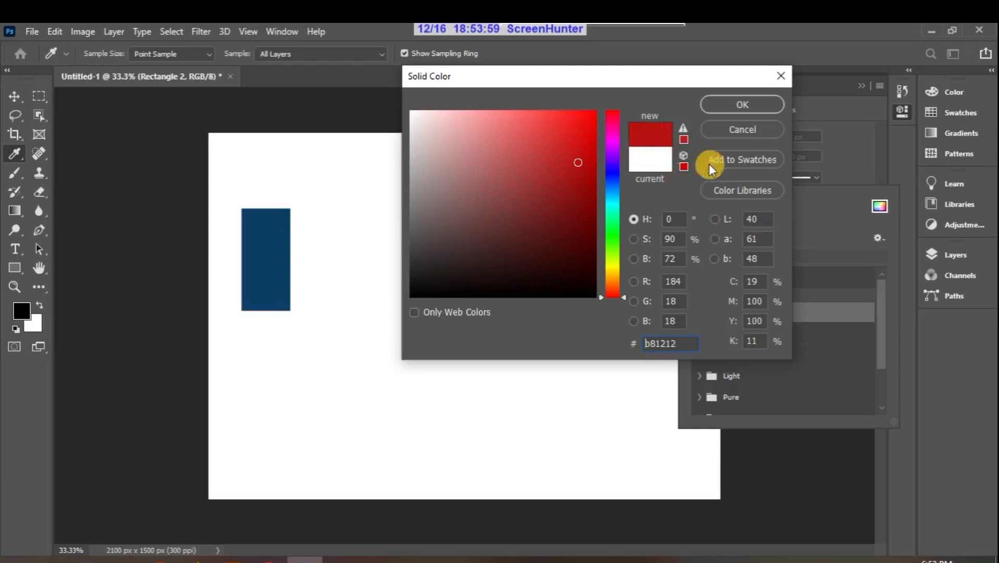
click(756, 102)
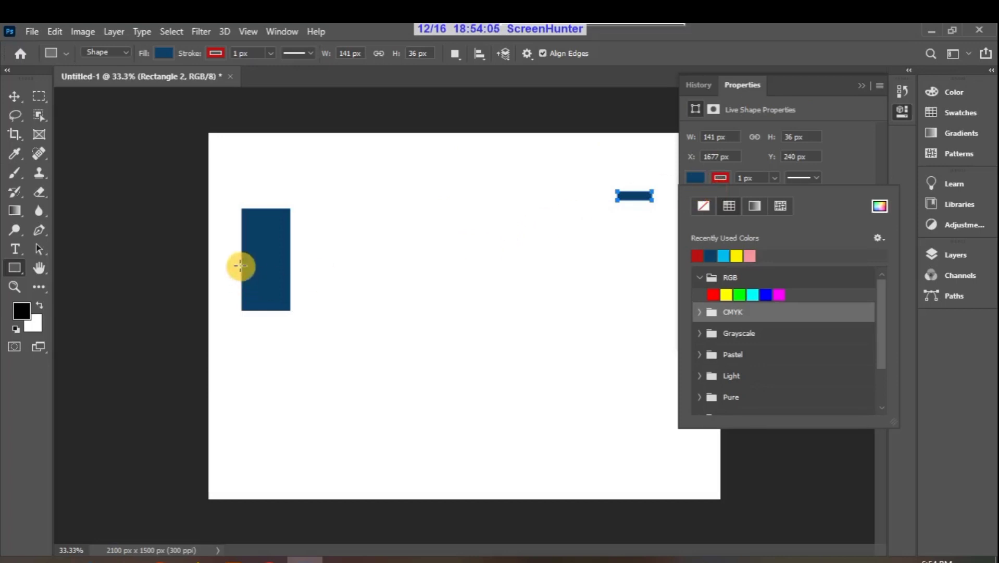
click(233, 253)
click(270, 247)
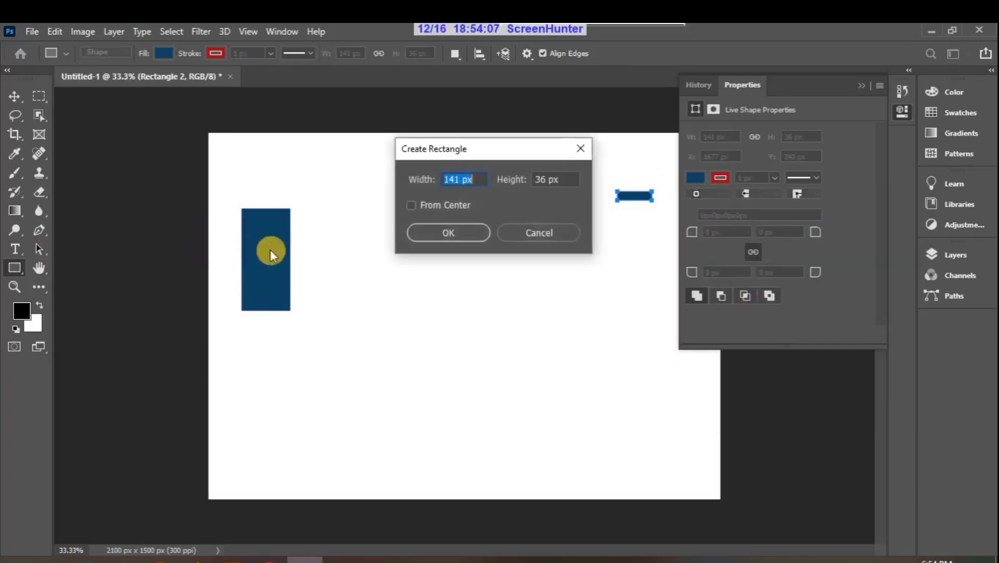
click(552, 233)
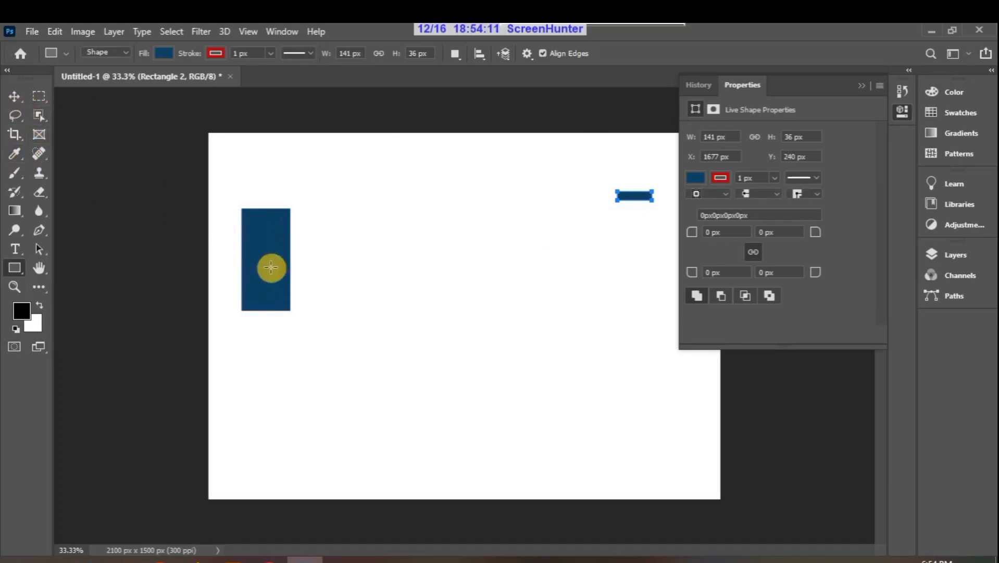
- Create a 141 × 36 px rectangle over the lower end of the tall rectangle and view its stroke color options
double_click(864, 85)
click(254, 298)
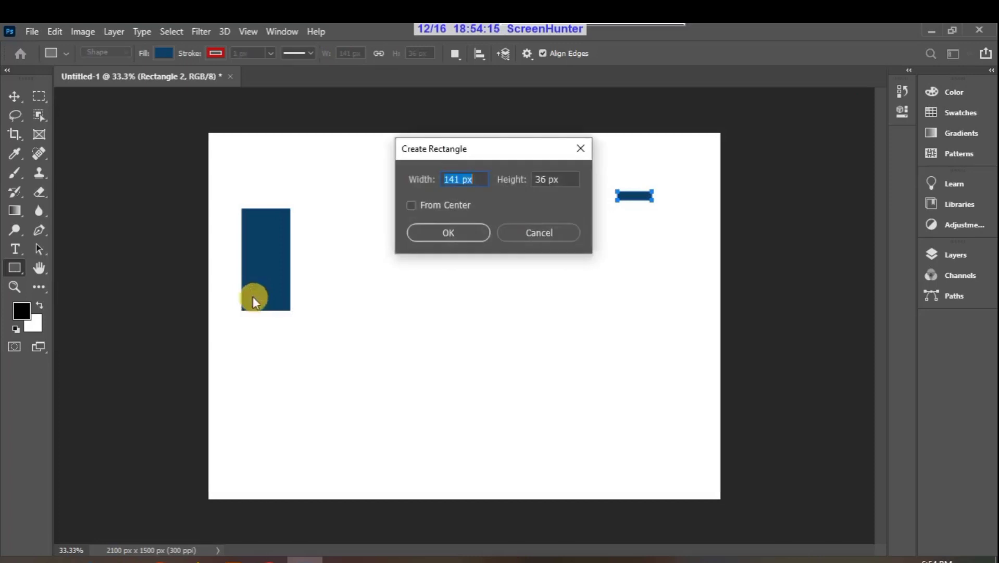
click(448, 234)
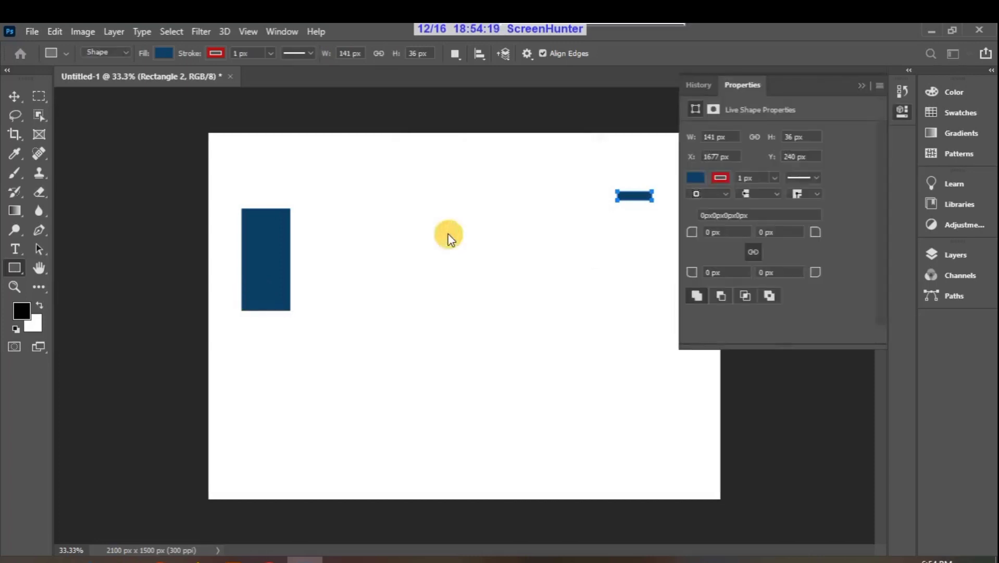
click(721, 178)
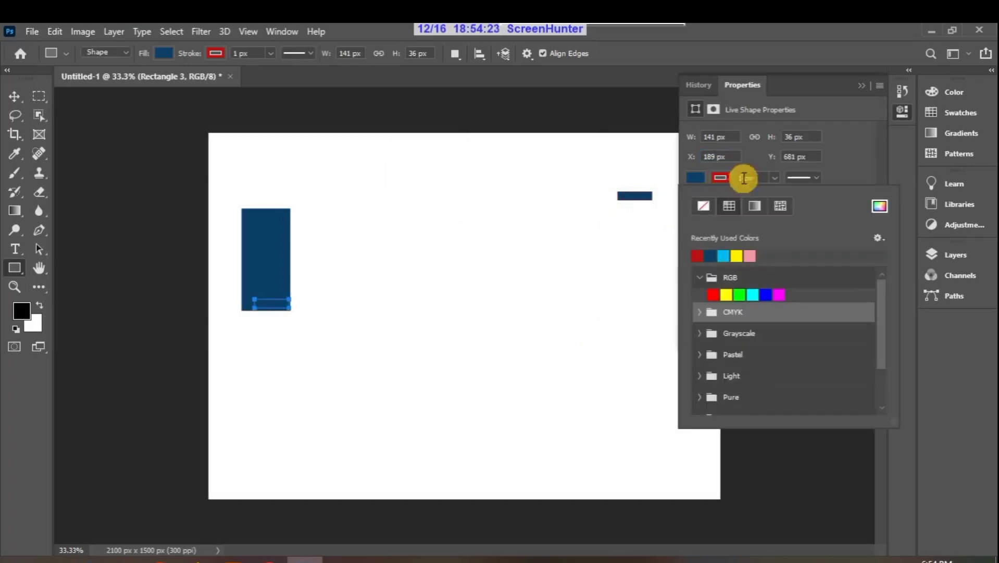
click(285, 313)
- Draw a rectangle about 558 × 513 px below the tall one and give it the recently used red as stroke color
mouse_move(285, 306)
mouse_down()
mouse_move(330, 336)
mouse_move(384, 419)
mouse_move(421, 432)
mouse_up()
click(720, 178)
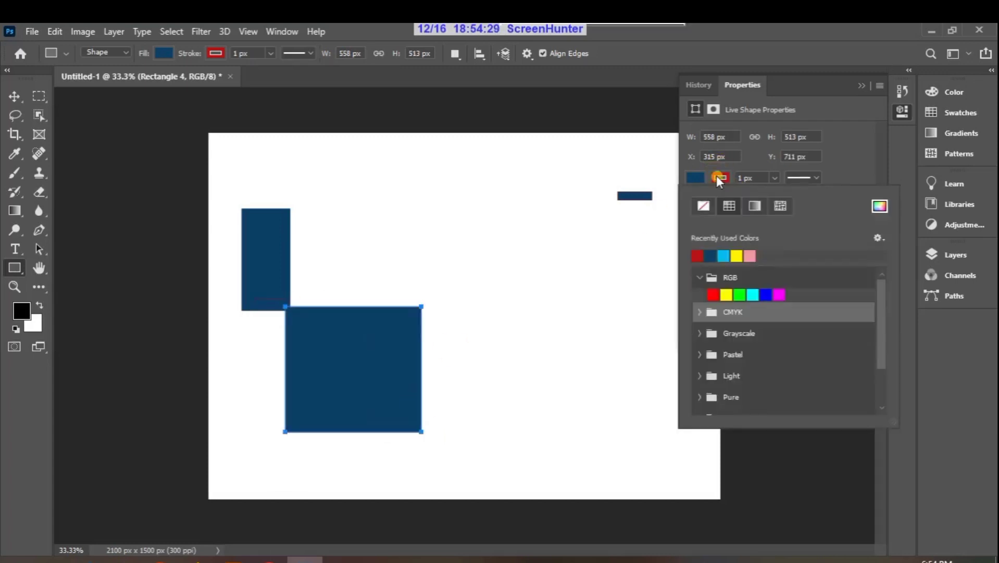
click(699, 255)
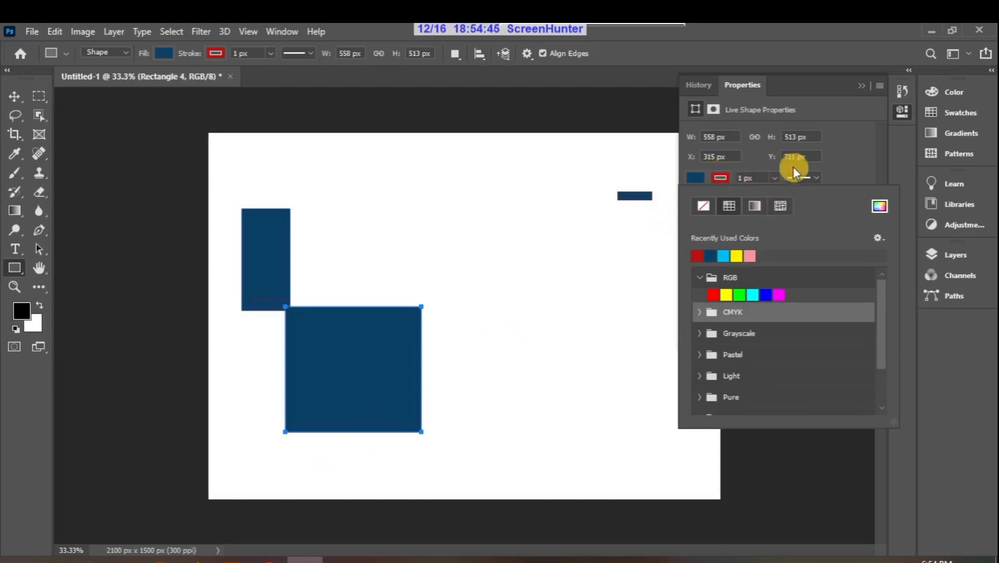
click(852, 173)
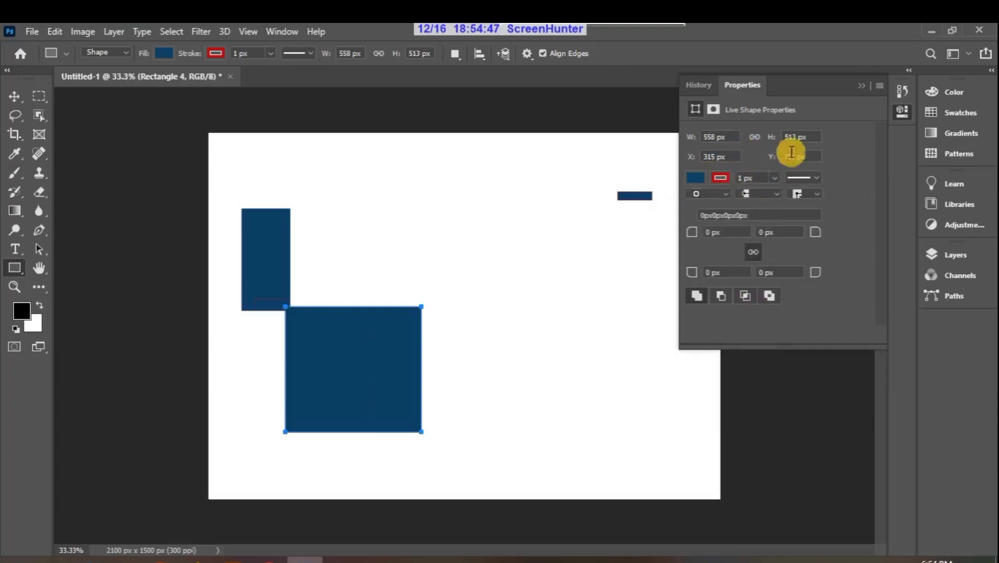
- Try stroke widths of about 116.57 px and 10.14 px on the large rectangle
click(777, 179)
drag(774, 194, 807, 201)
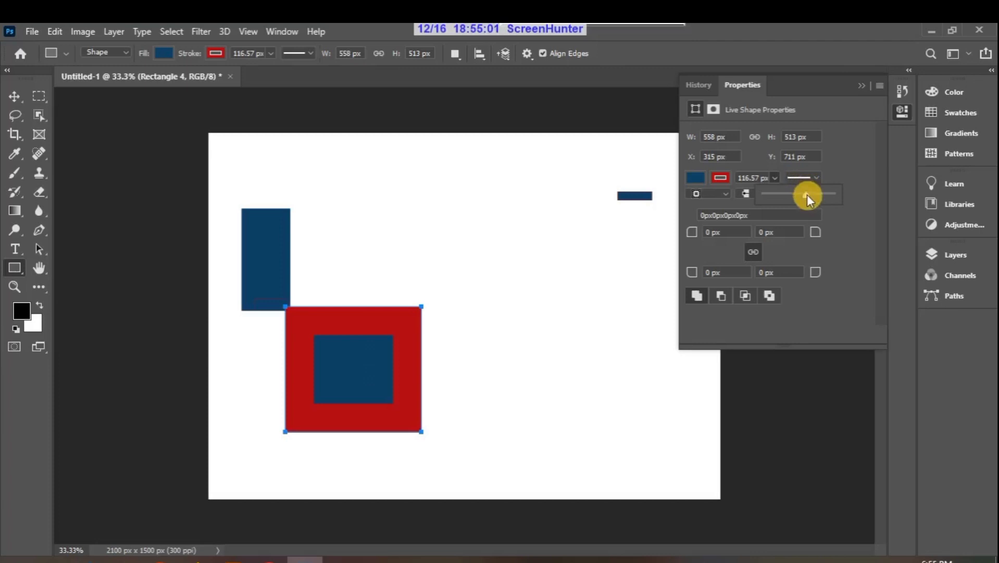
drag(807, 198, 779, 199)
- Set the large rectangle's stroke width to 15 px and raise it to 17 px
click(756, 178)
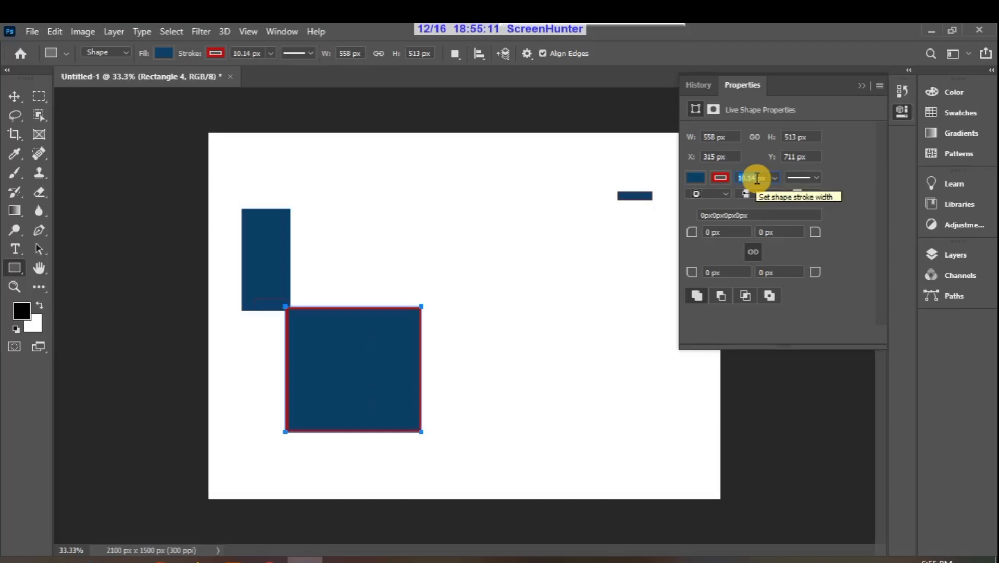
text(15px)
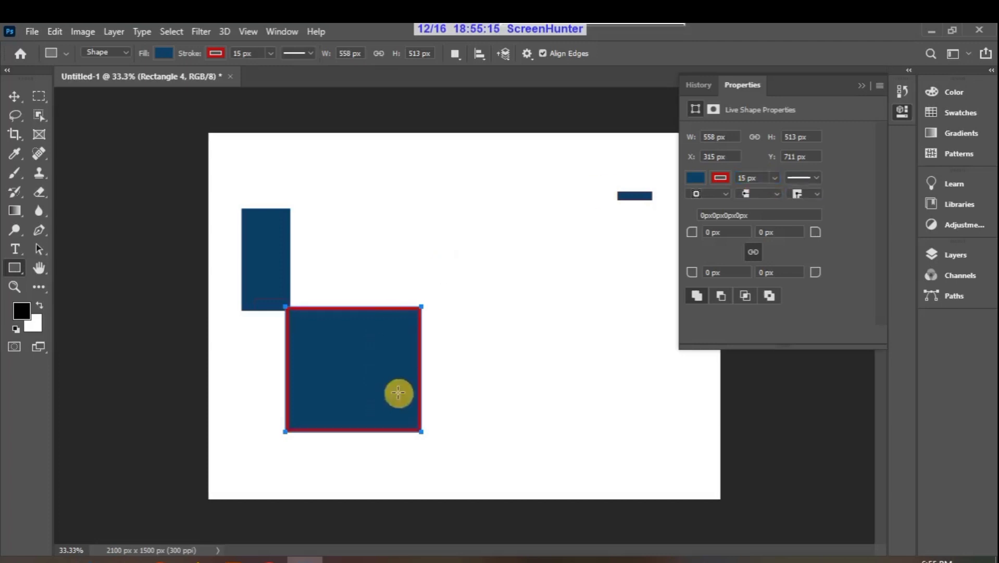
click(748, 177)
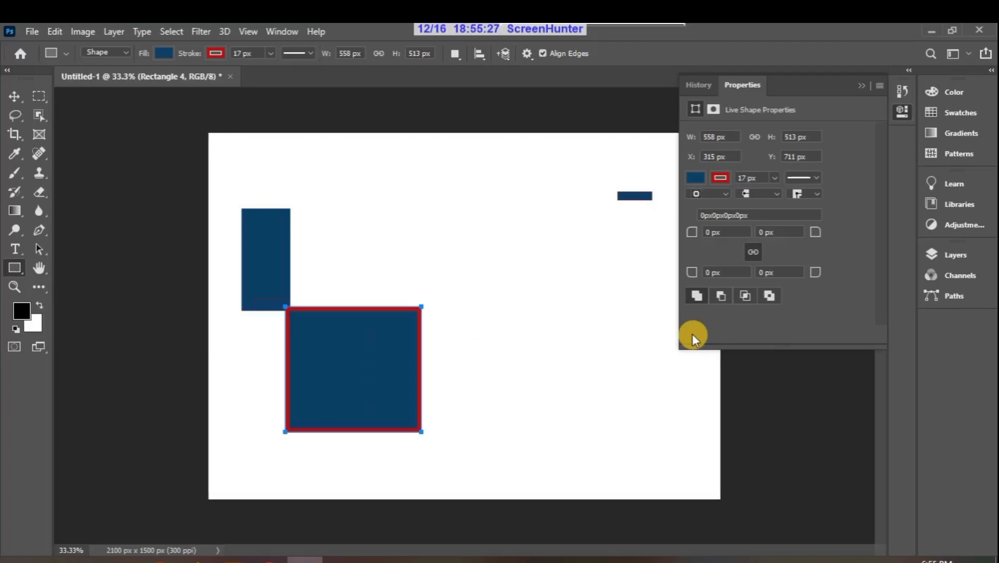
click(720, 178)
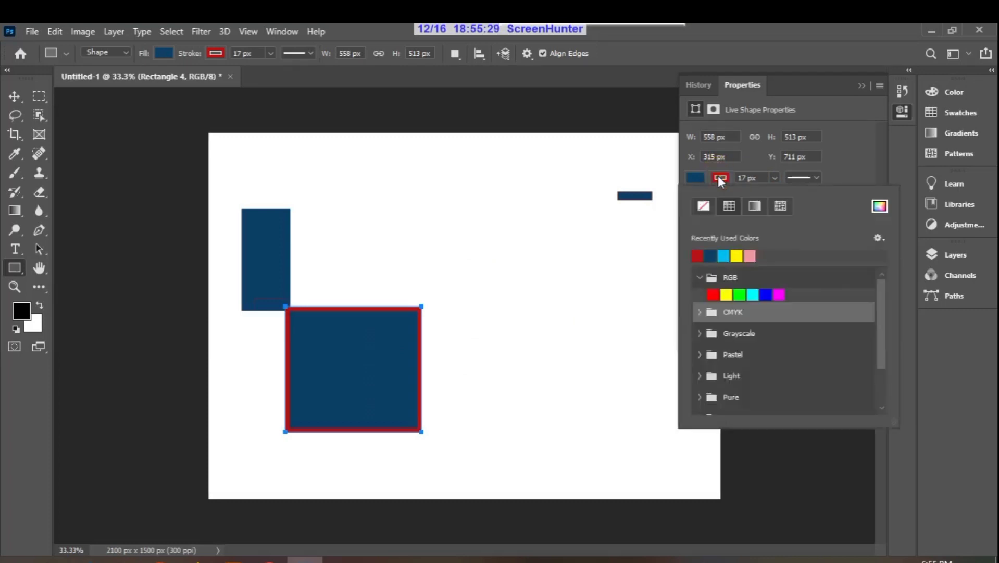
click(769, 176)
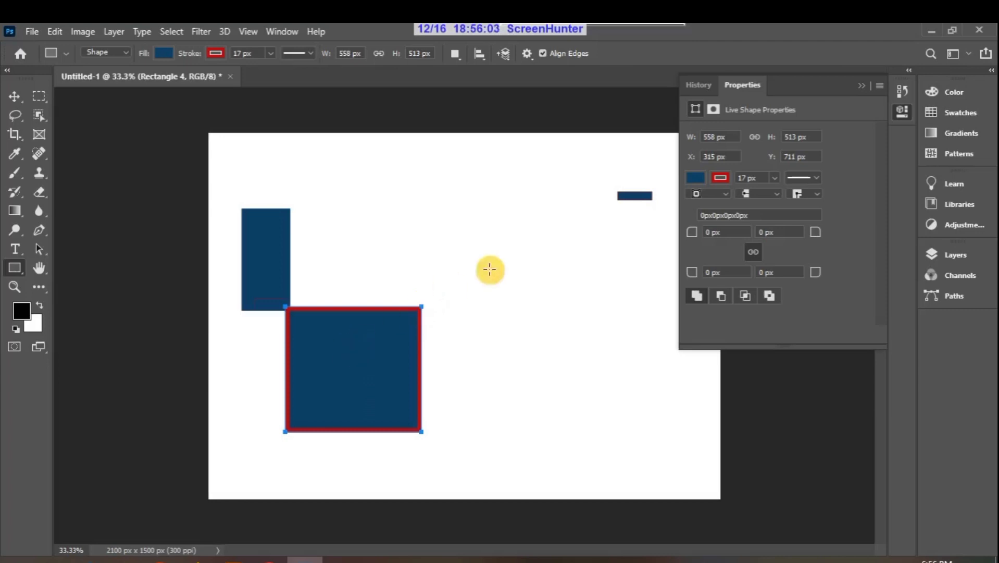
- Compare the dashed and dotted stroke styles on the large rectangle, finishing with the dashed style
click(816, 178)
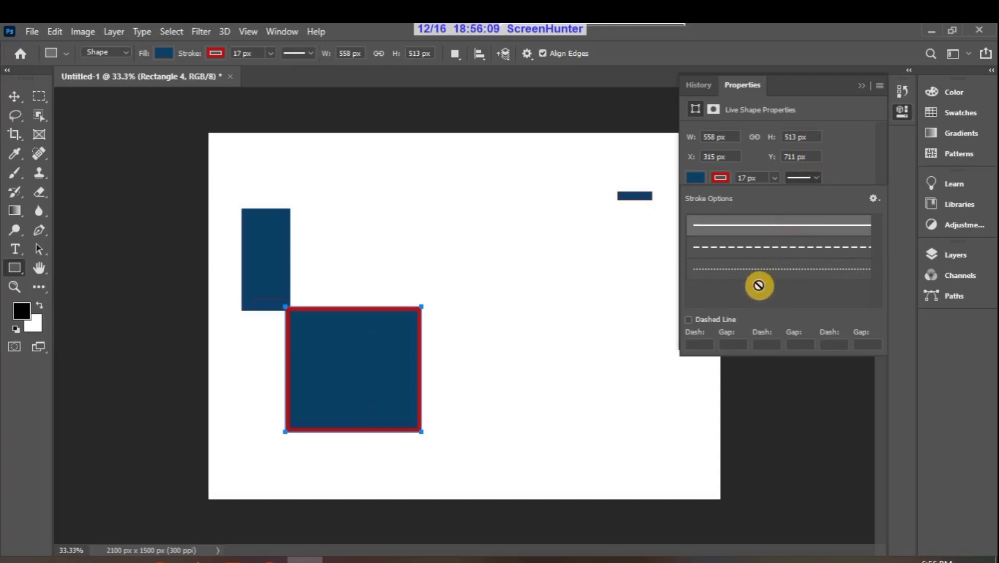
click(766, 248)
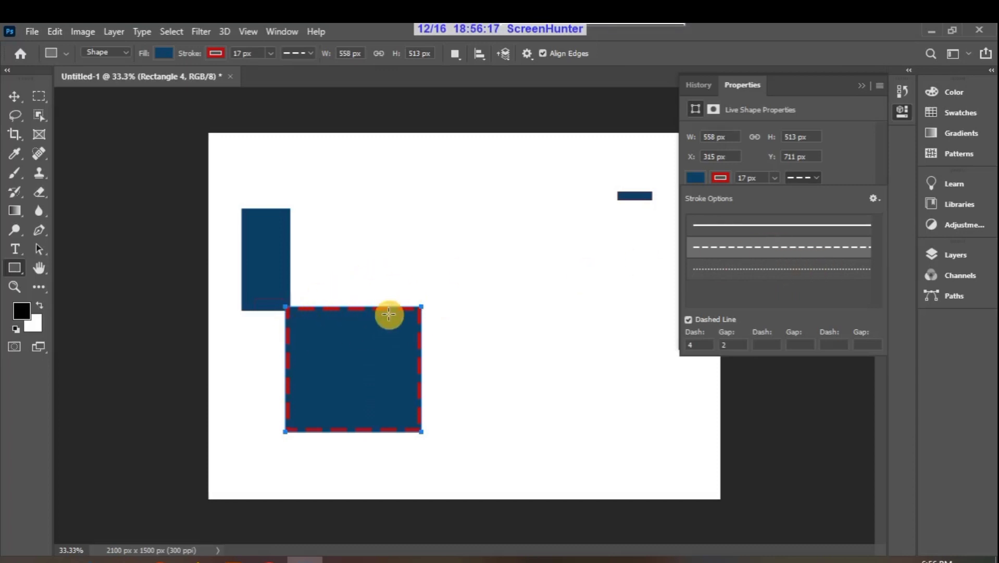
click(728, 270)
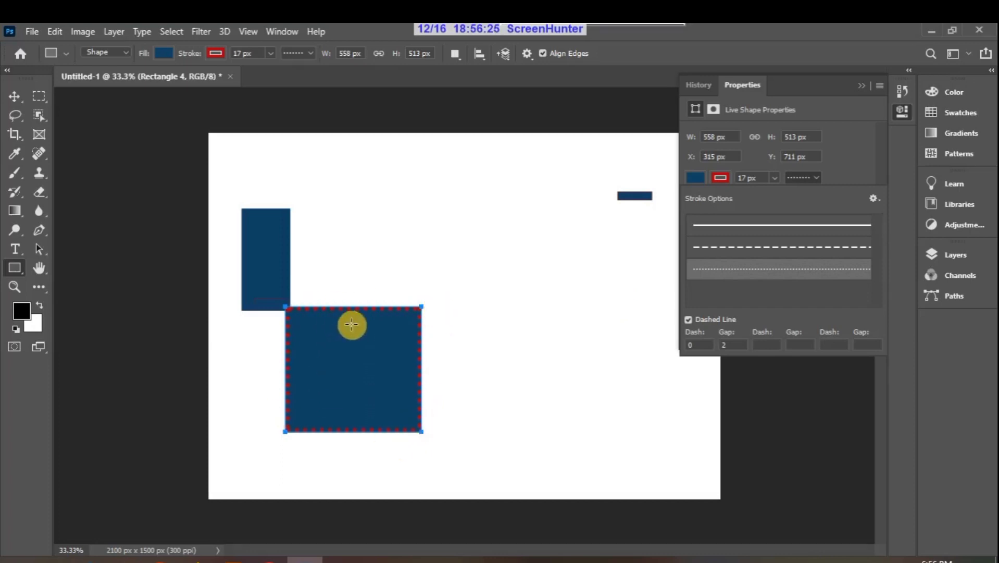
click(750, 250)
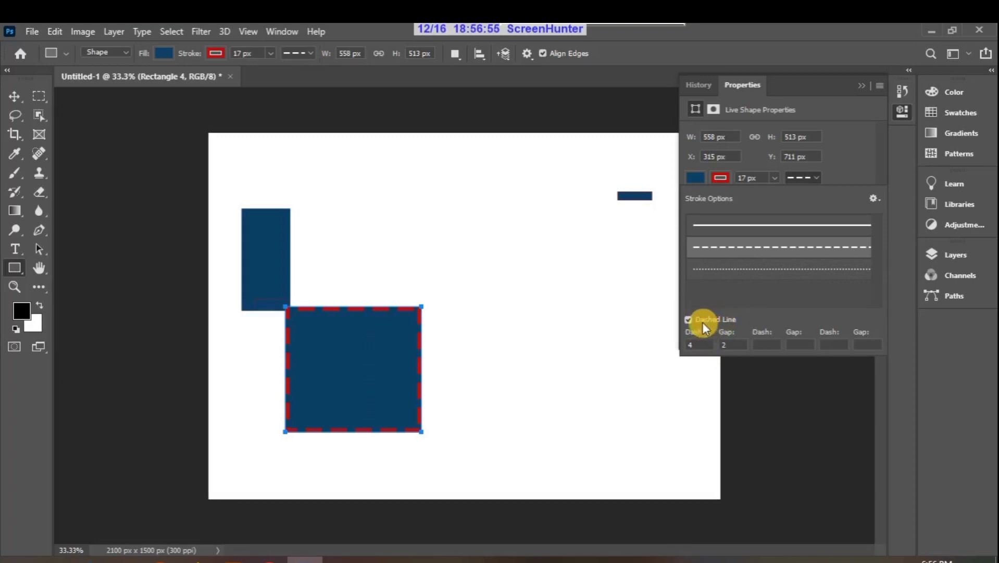
click(745, 269)
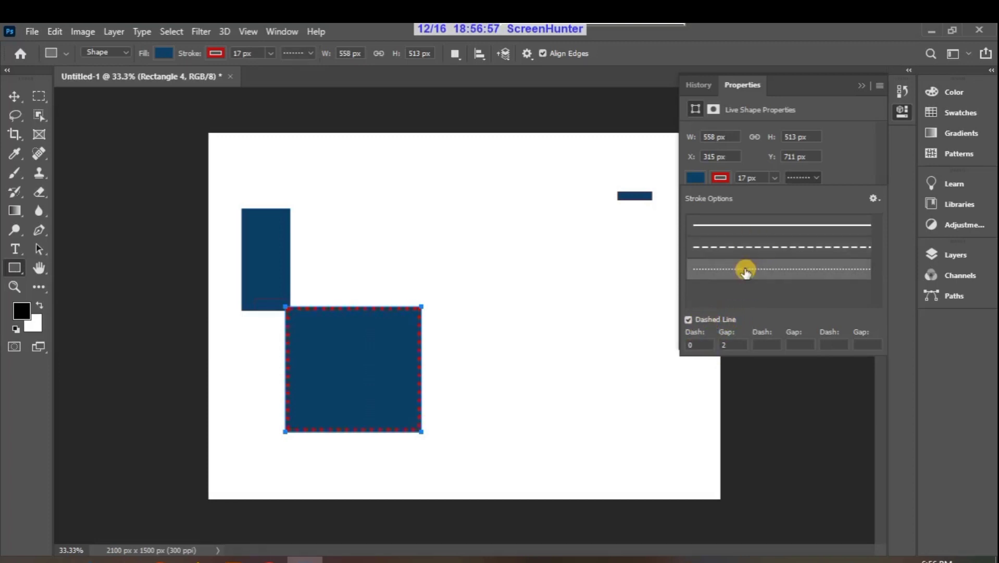
click(752, 245)
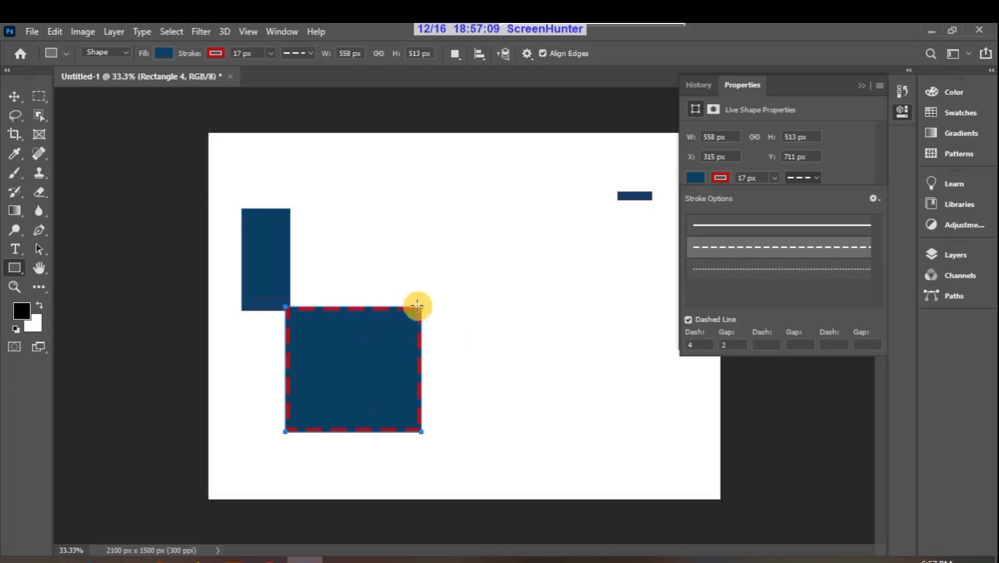
- Set the gap length of the large rectangle's dashed stroke to 4
click(736, 346)
double_click(736, 346)
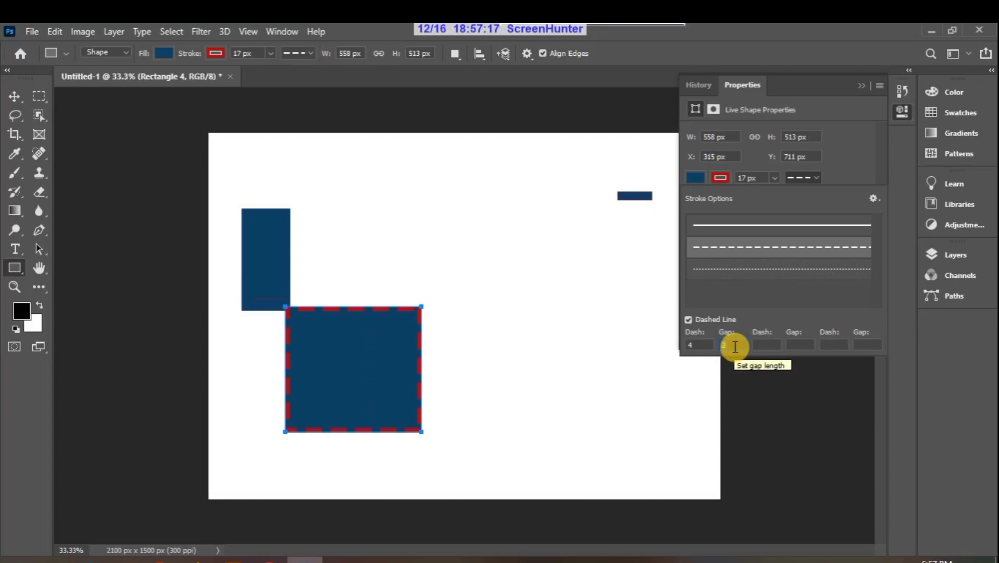
scroll(736, 347, up, 2)
scroll(736, 347, up, 10)
text(4)
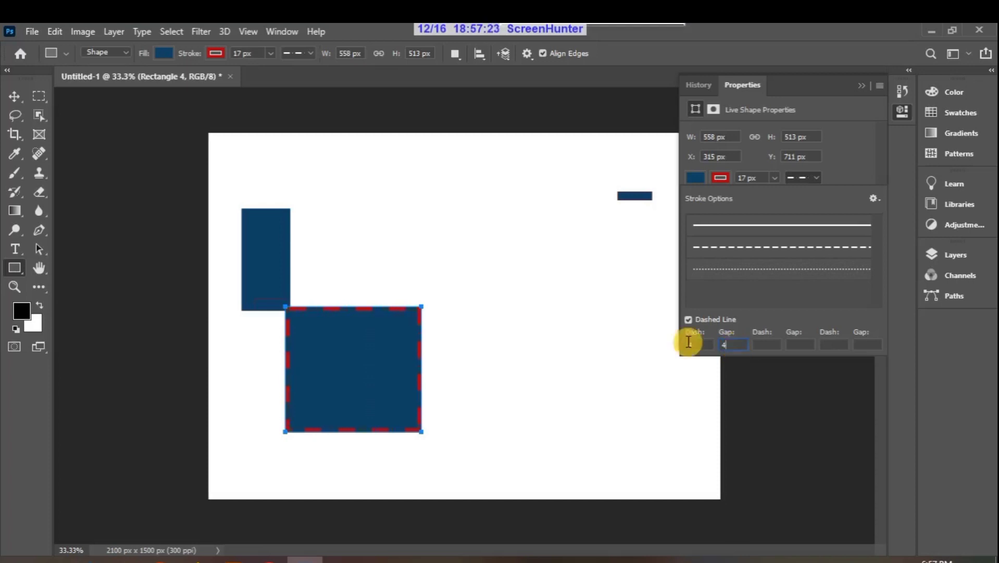
key(Return)
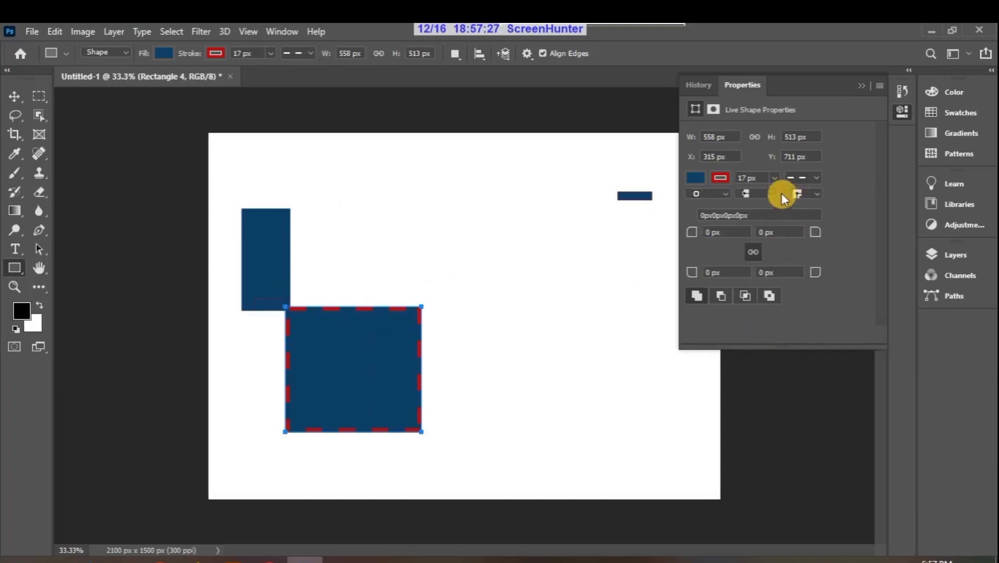
- Set the dash length of the large rectangle's stroke to 6 pt and review its stroke options
click(813, 174)
click(704, 344)
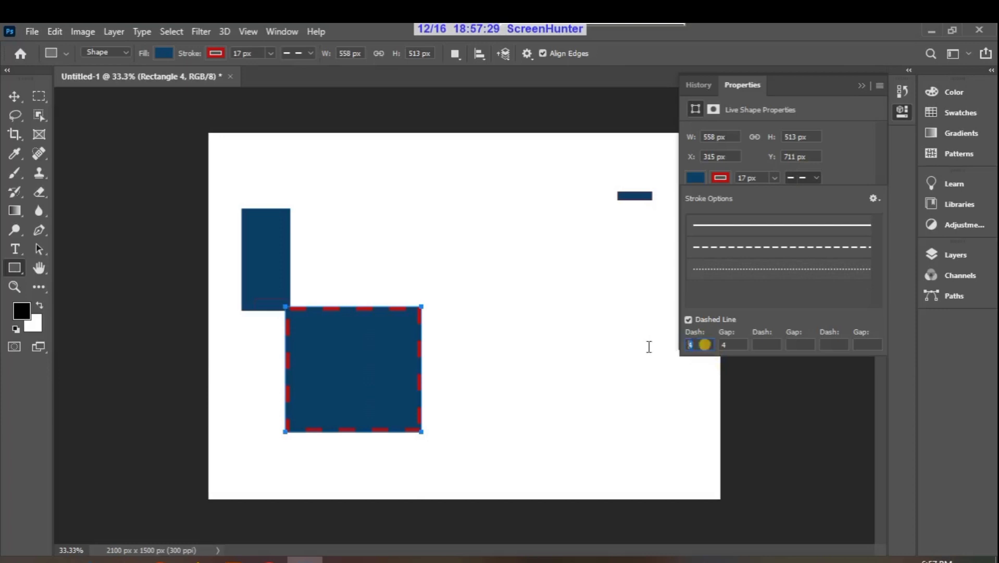
key(BackSpace)
key(Return)
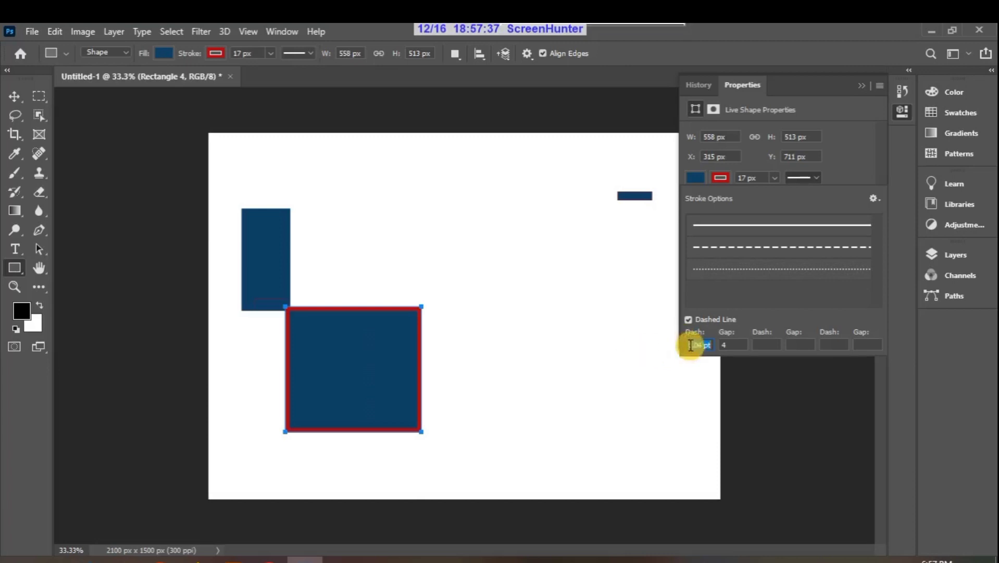
text(6)
key(Return)
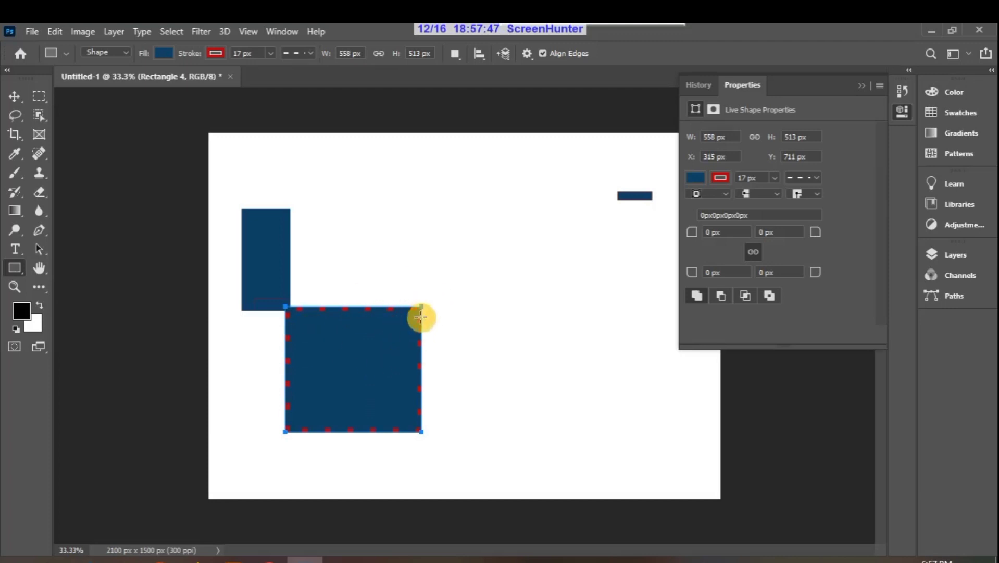
click(814, 178)
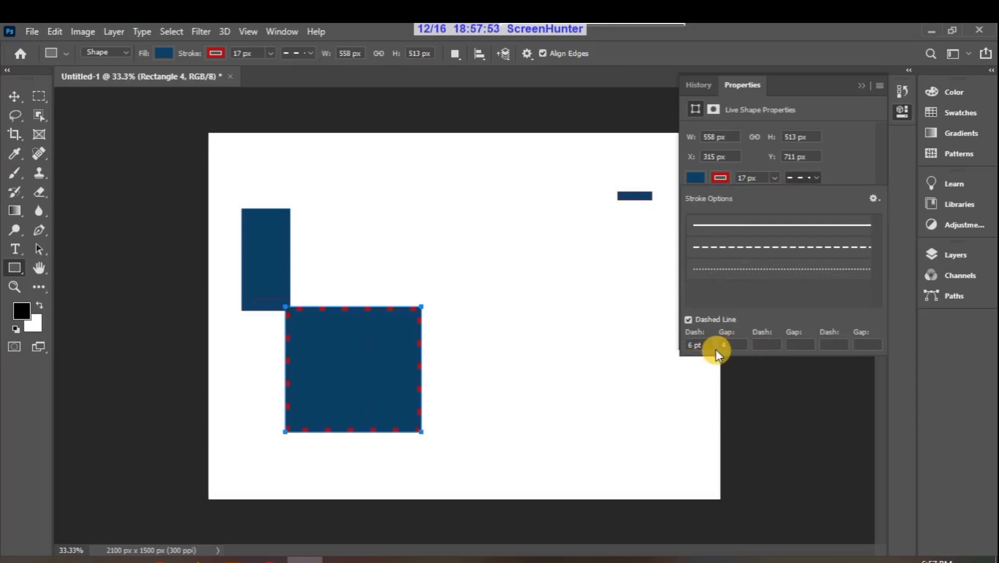
click(813, 178)
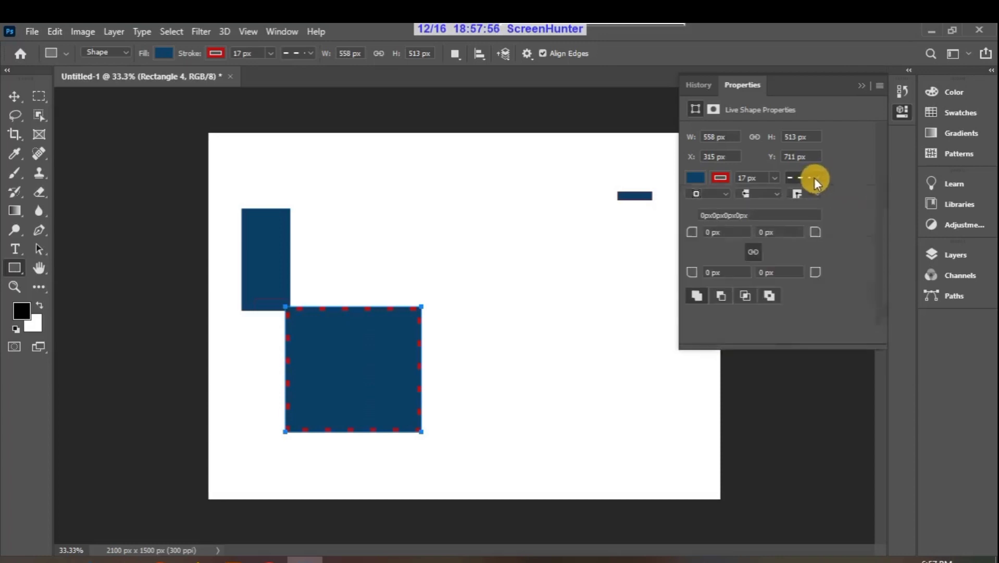
- Compare the center, outside and inside alignments of the large rectangle's dashed stroke, finishing with the outside alignment
click(727, 193)
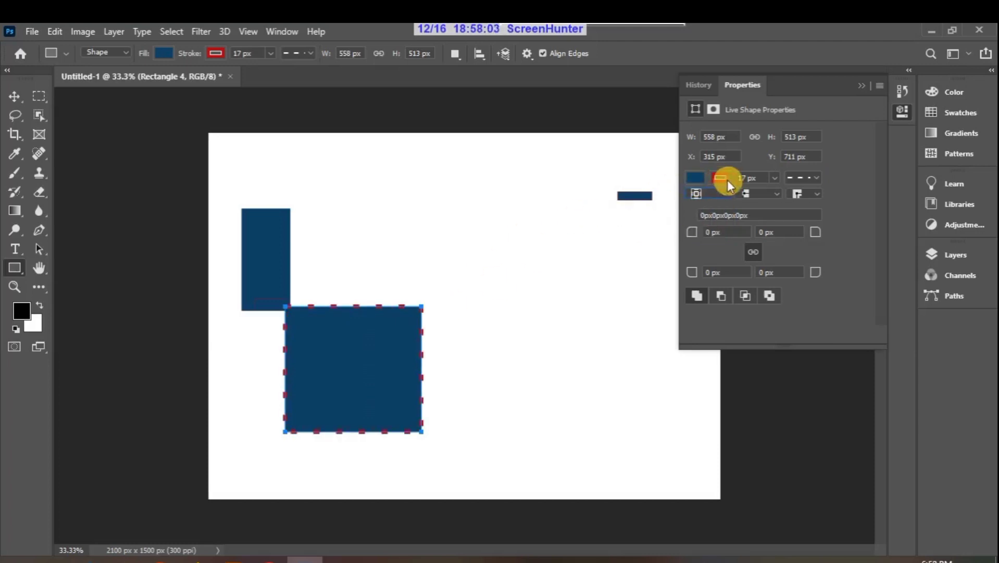
click(726, 193)
click(710, 227)
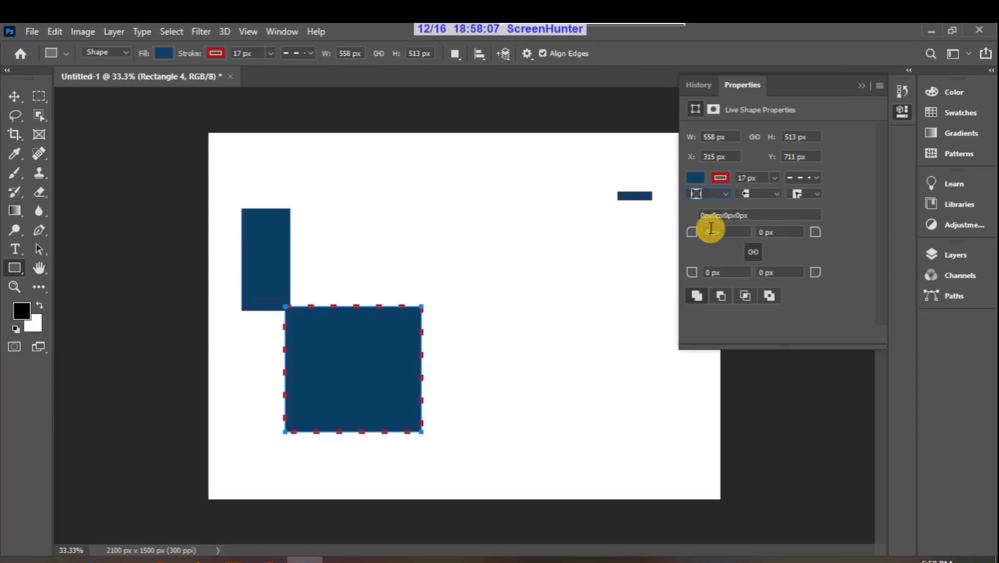
click(724, 194)
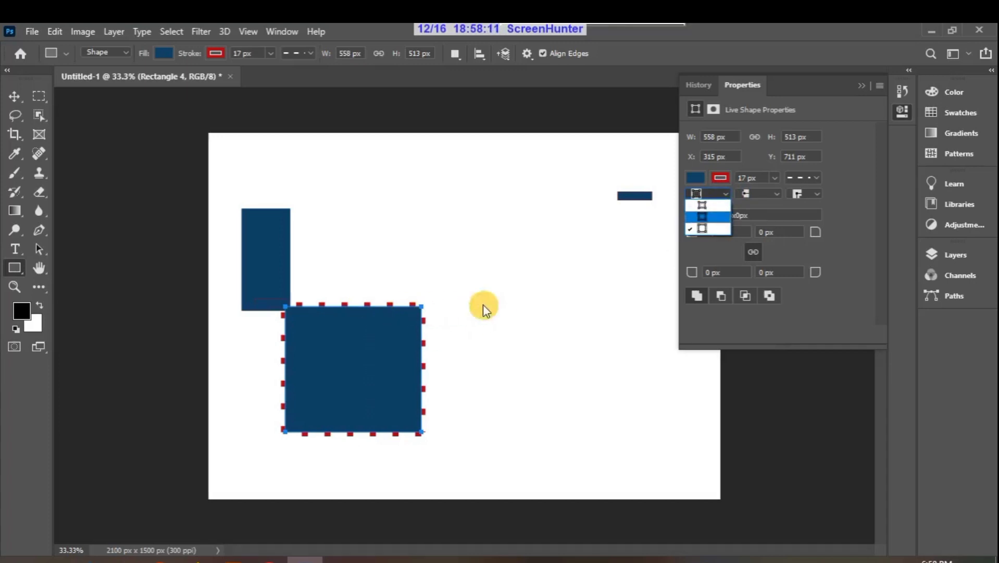
click(707, 206)
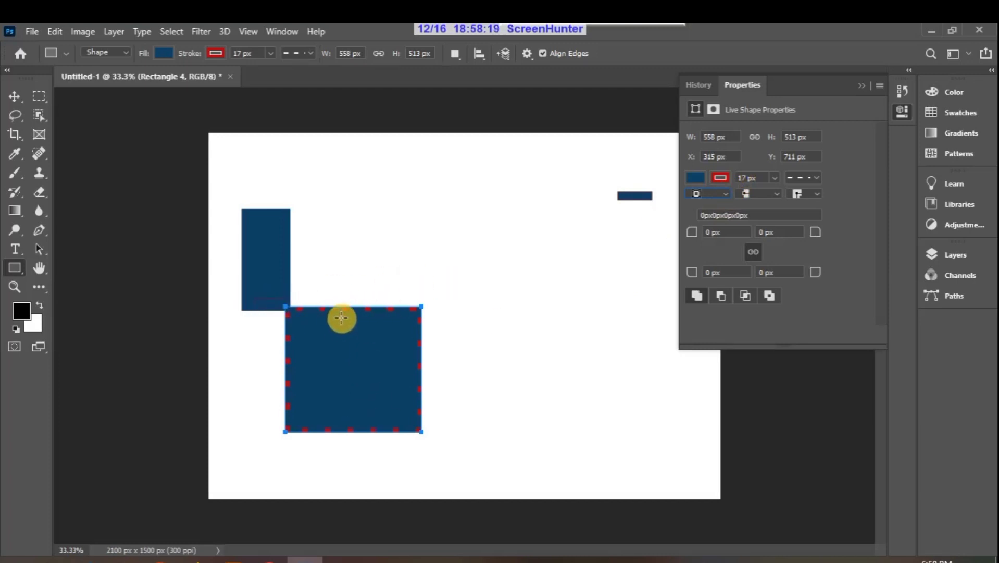
click(725, 192)
click(712, 216)
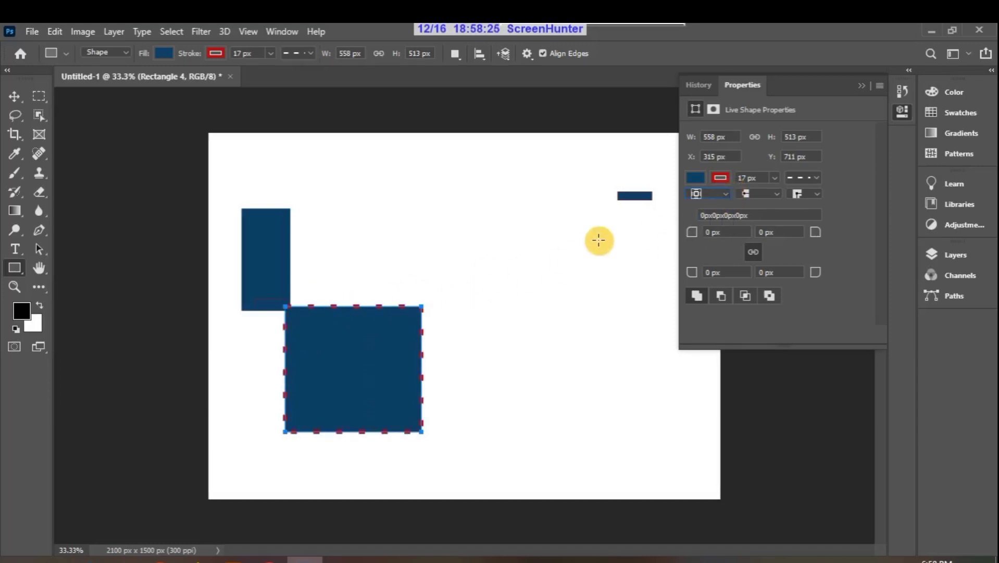
click(725, 192)
click(719, 230)
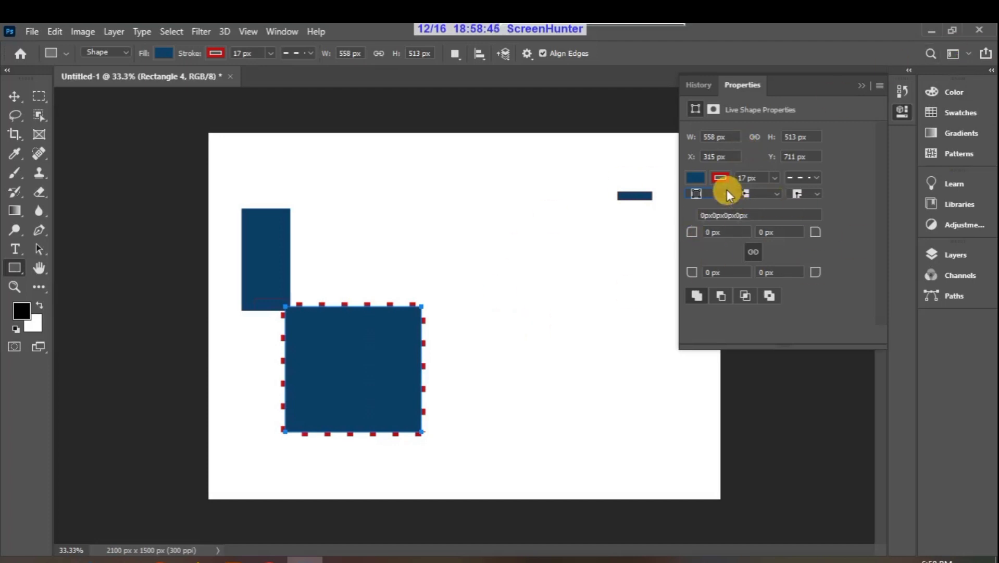
- Give the stroke's dashes round caps, and switch the large rectangle's stroke back to the solid line style
click(778, 193)
click(820, 173)
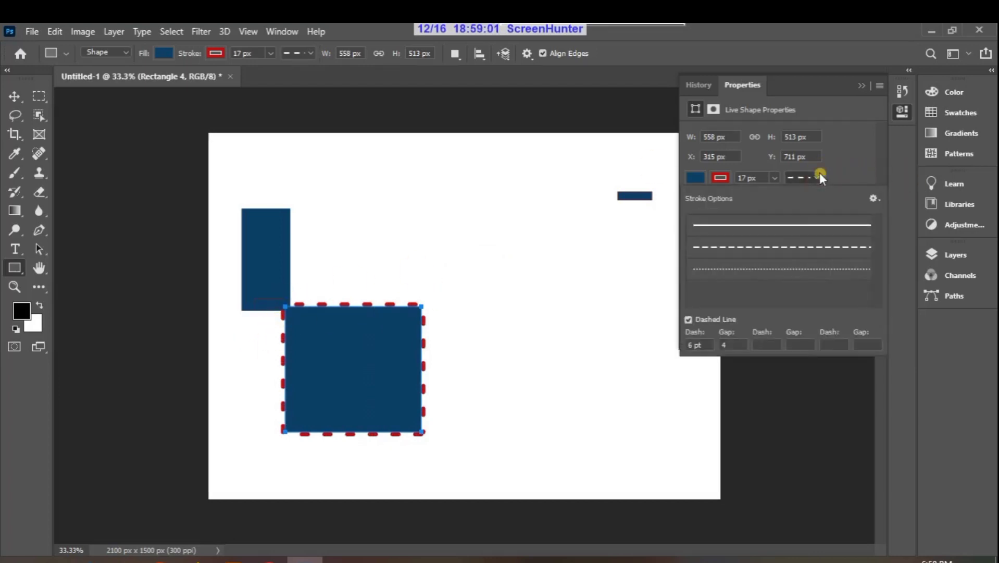
click(793, 231)
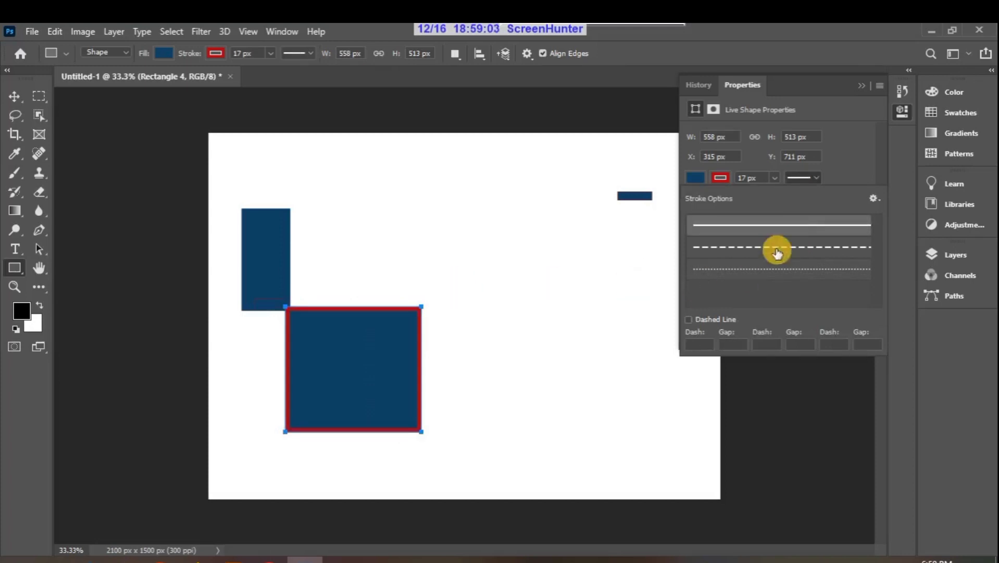
click(857, 168)
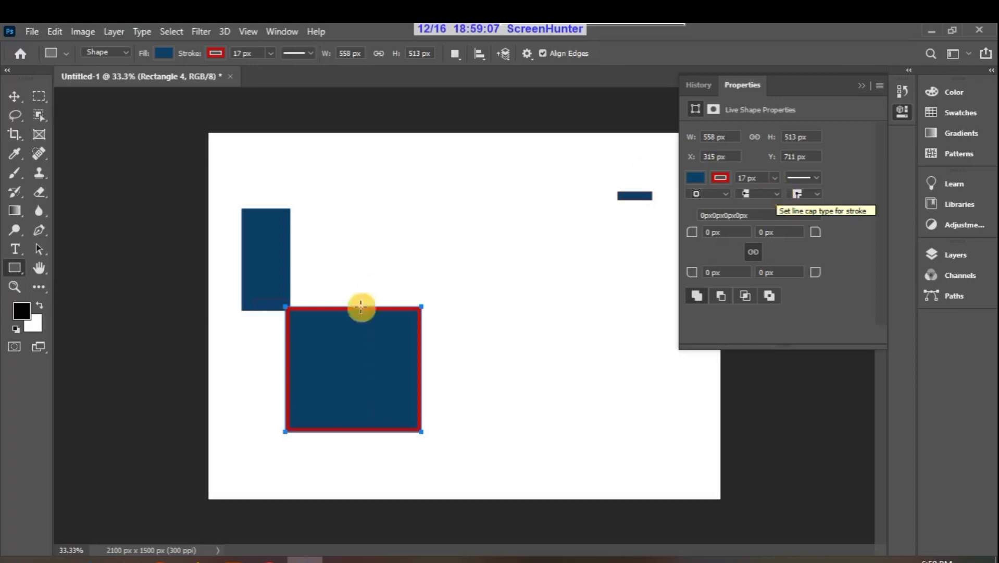
- Try the square cap type on the large rectangle's solid stroke, and set the caps to round
click(777, 194)
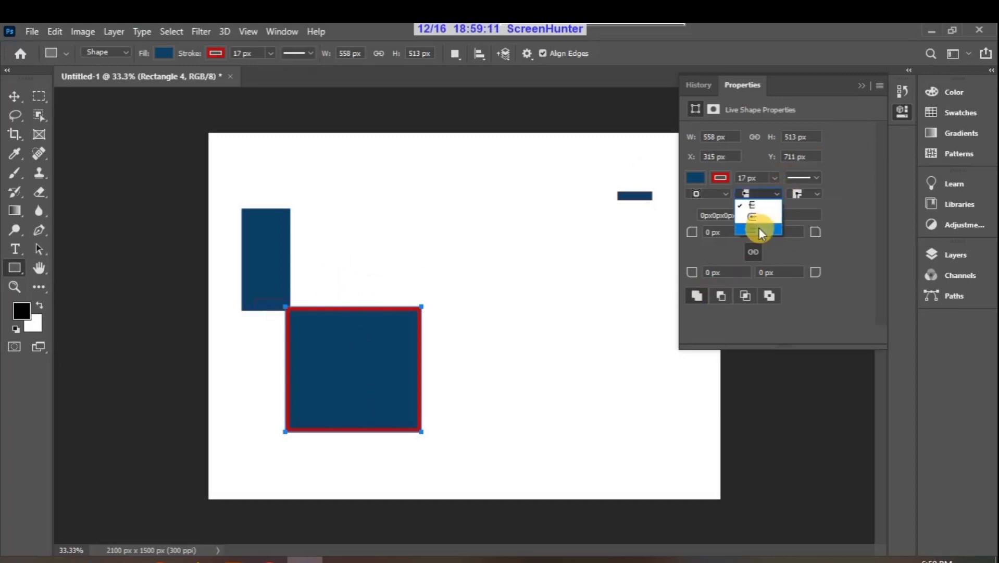
click(768, 230)
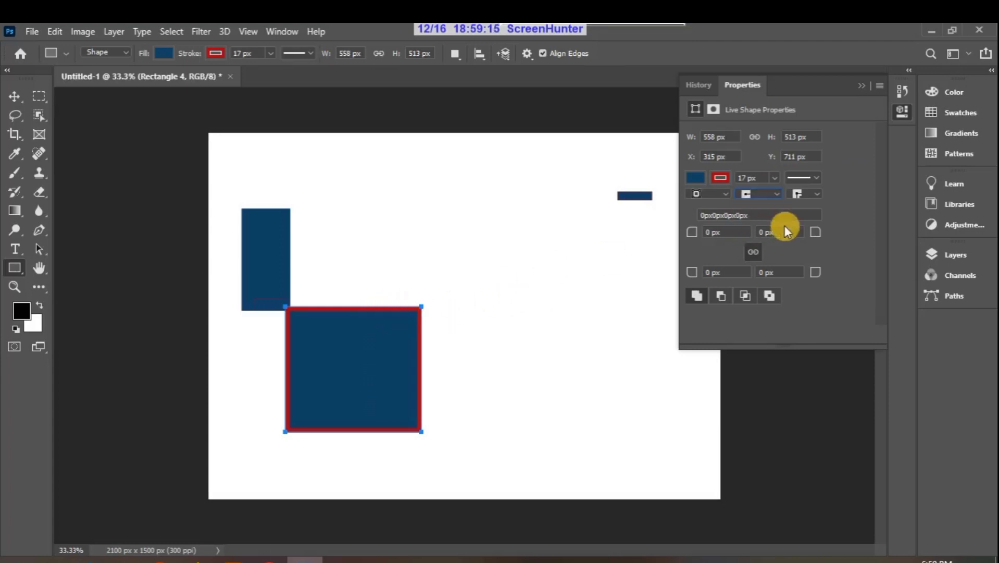
click(779, 191)
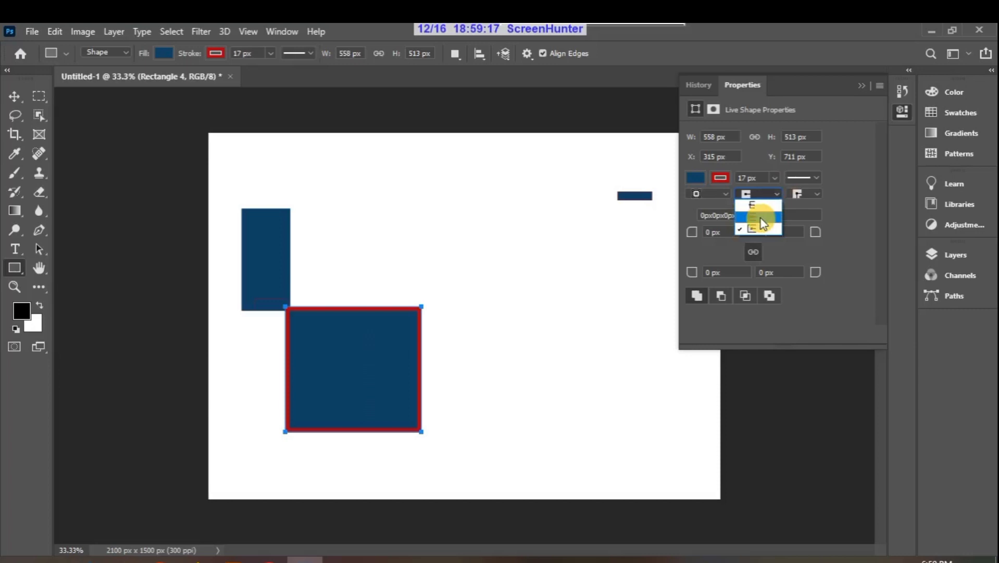
click(769, 215)
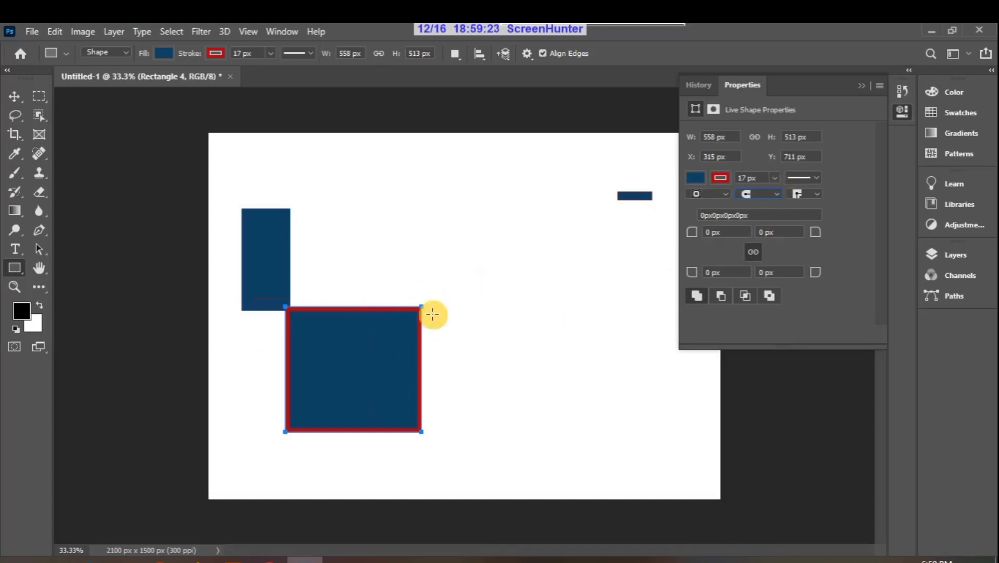
- Try the round and bevel corner types on the large rectangle's stroke and return to the miter corner
click(814, 191)
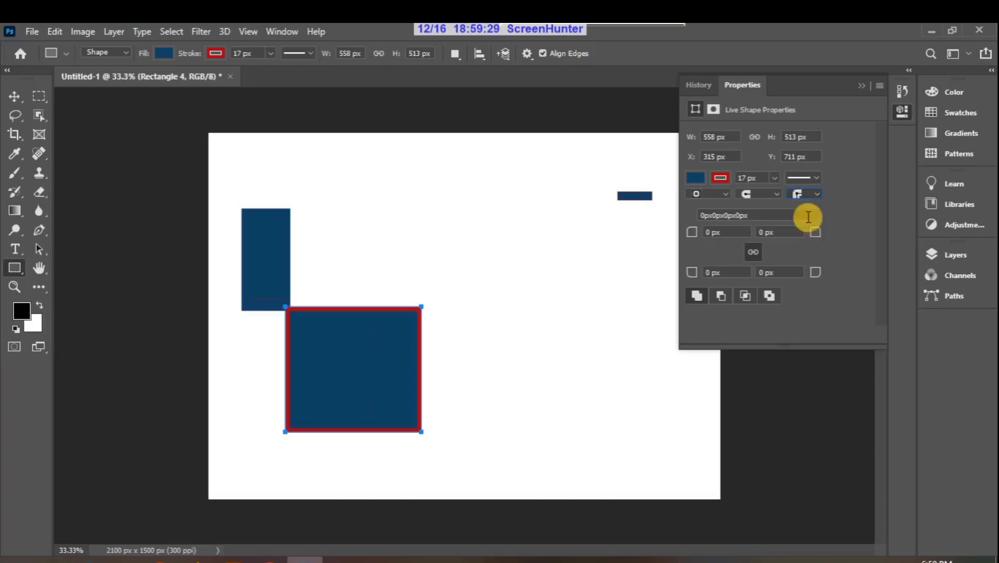
click(811, 192)
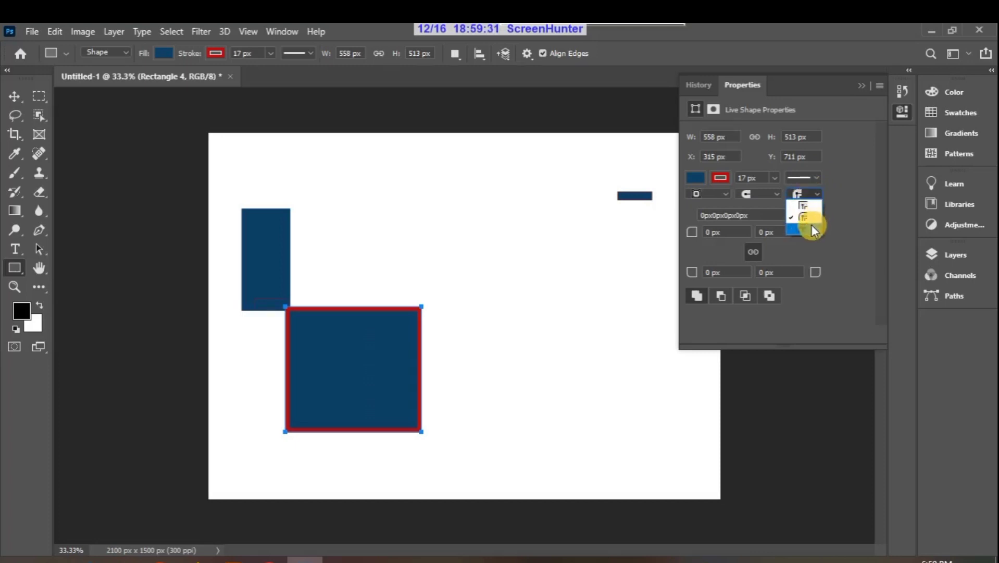
click(811, 228)
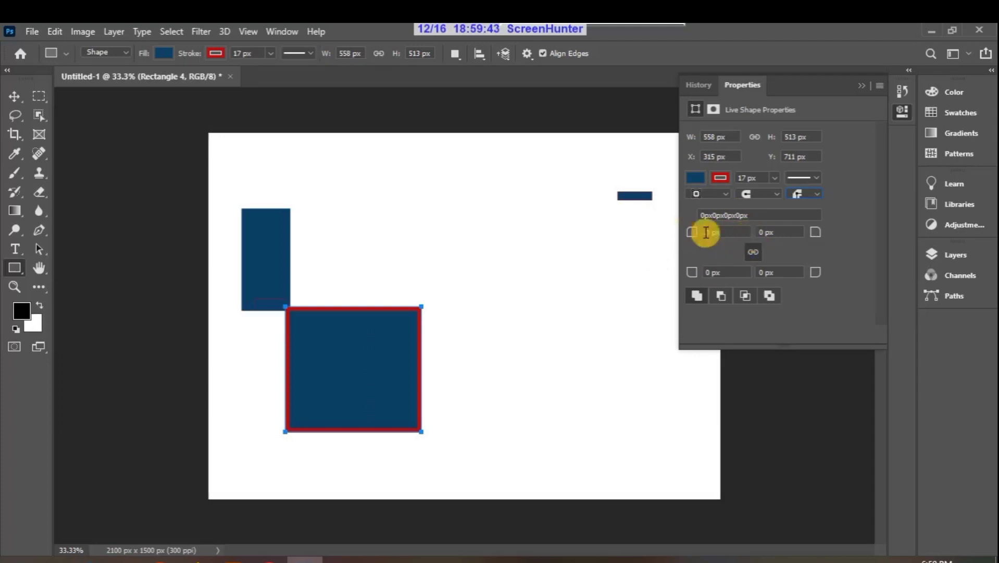
click(815, 192)
click(806, 203)
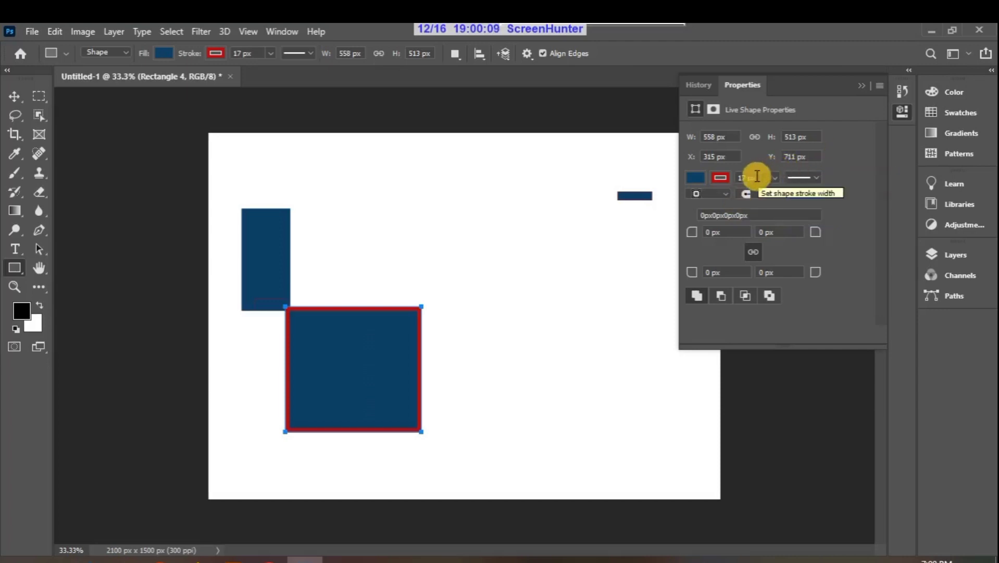
click(810, 179)
click(810, 179)
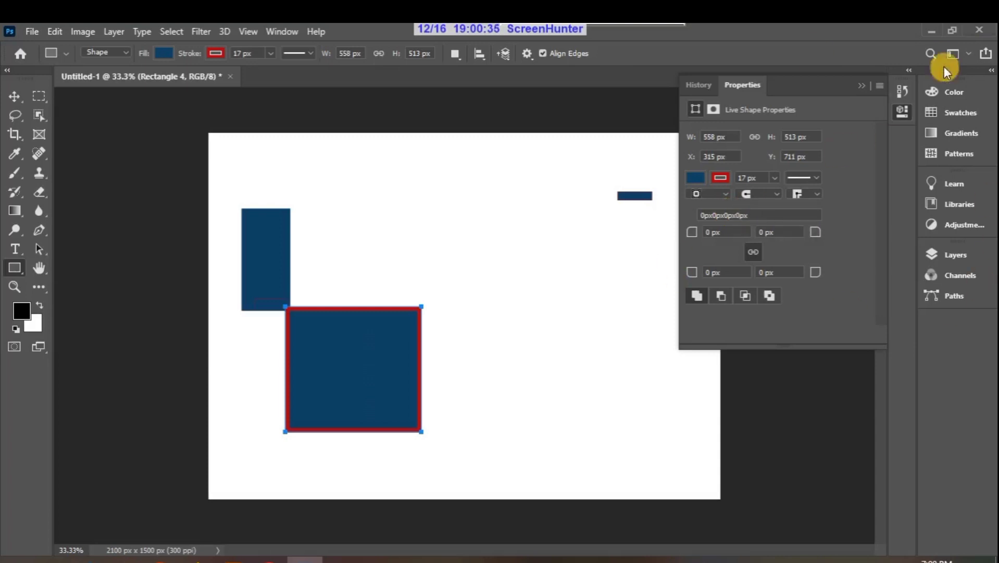
- Hide the shape properties and delete all the rectangles from the canvas
click(863, 86)
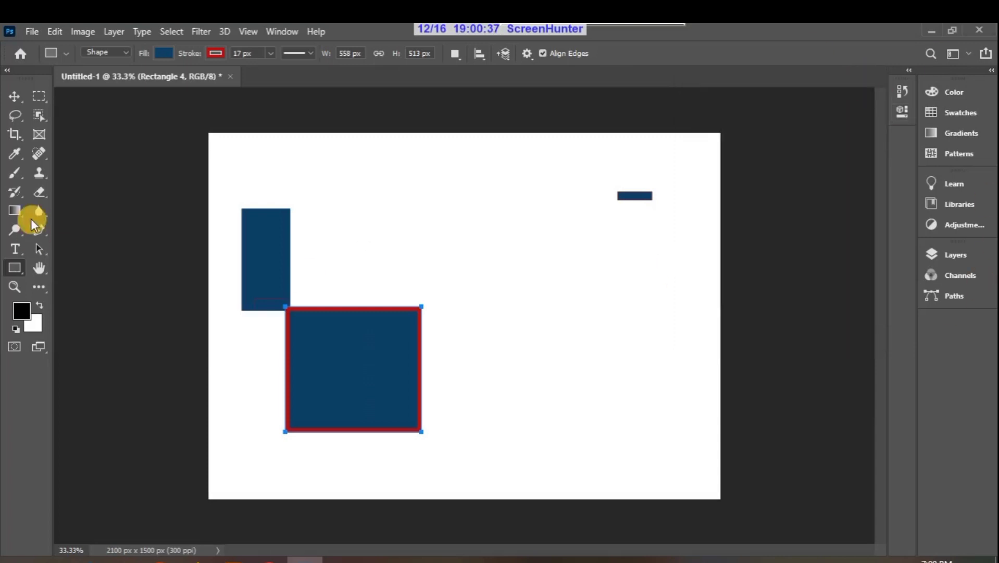
key(Delete)
key(Delete)
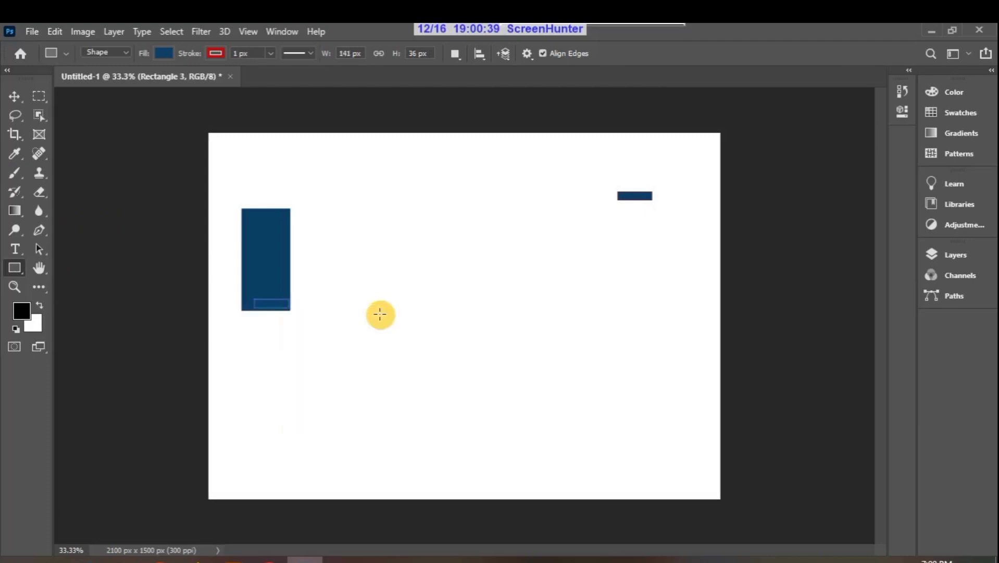
key(Delete)
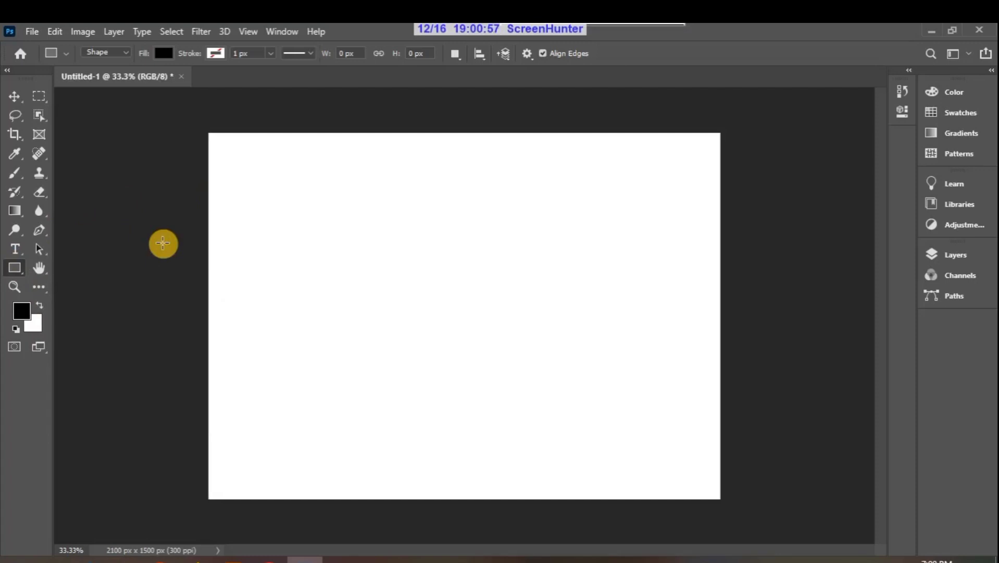
right_click(18, 269)
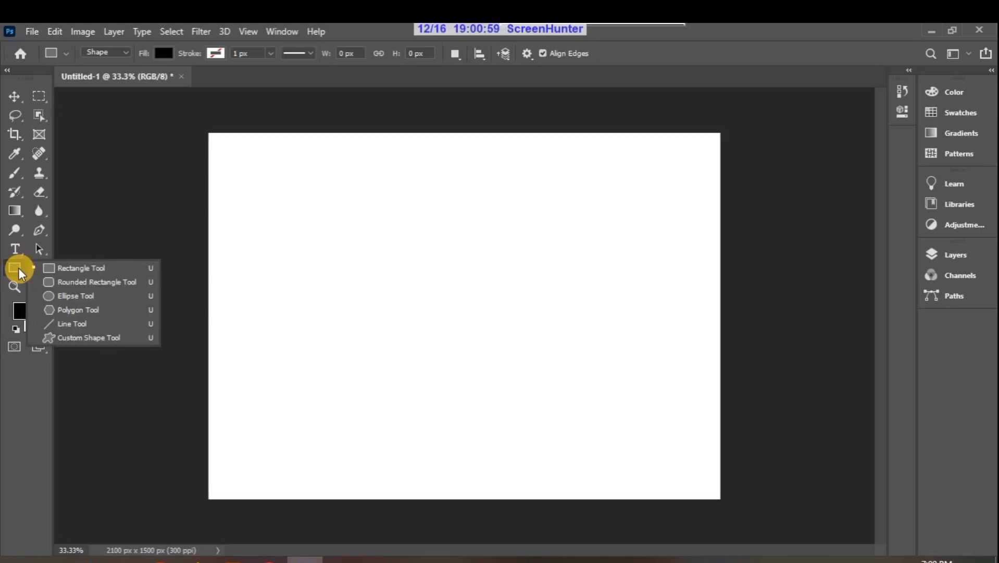
click(210, 238)
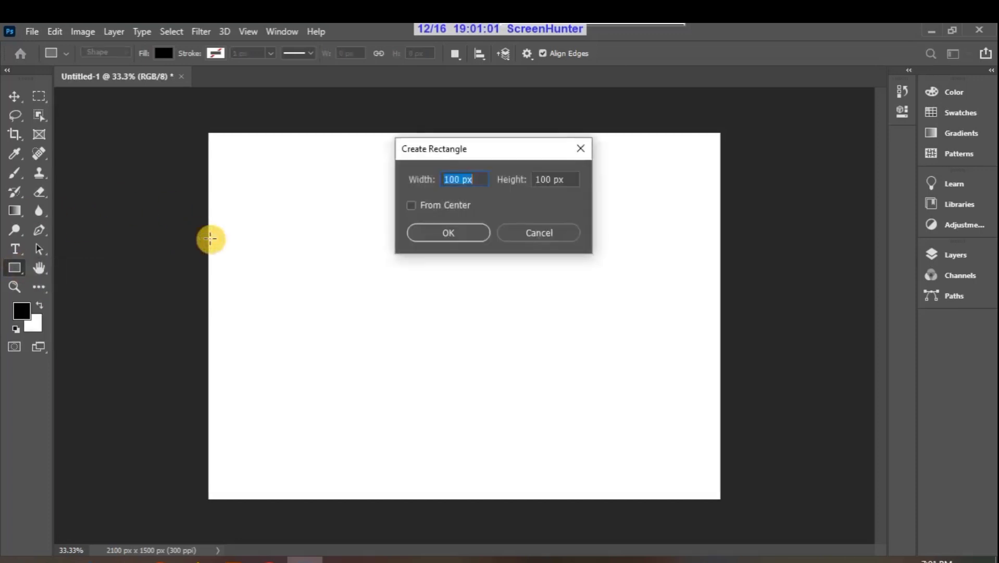
click(530, 233)
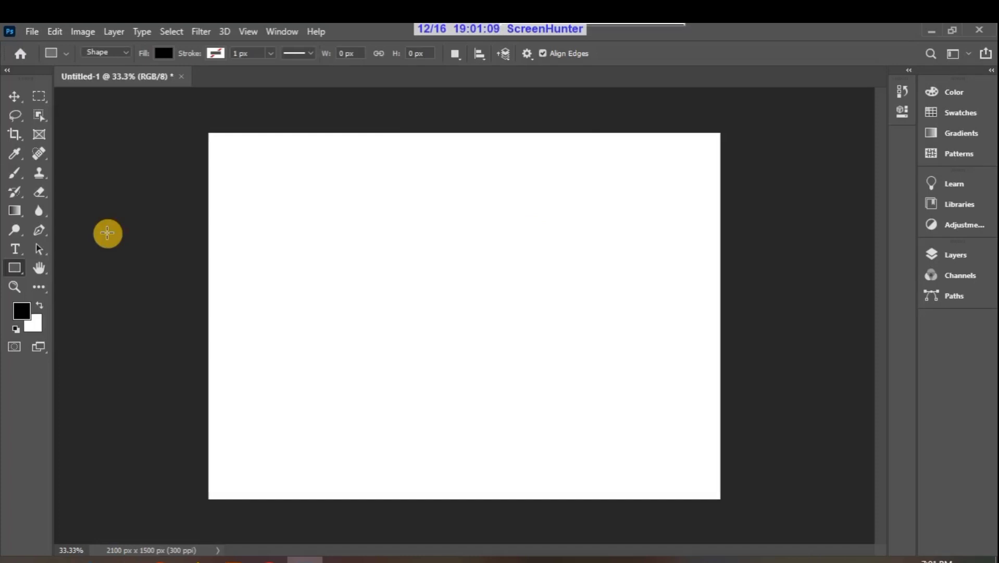
- Draw an ellipse about 642 by 561 px with the Ellipse tool on the left half of the canvas and undo it
key(shift+u)
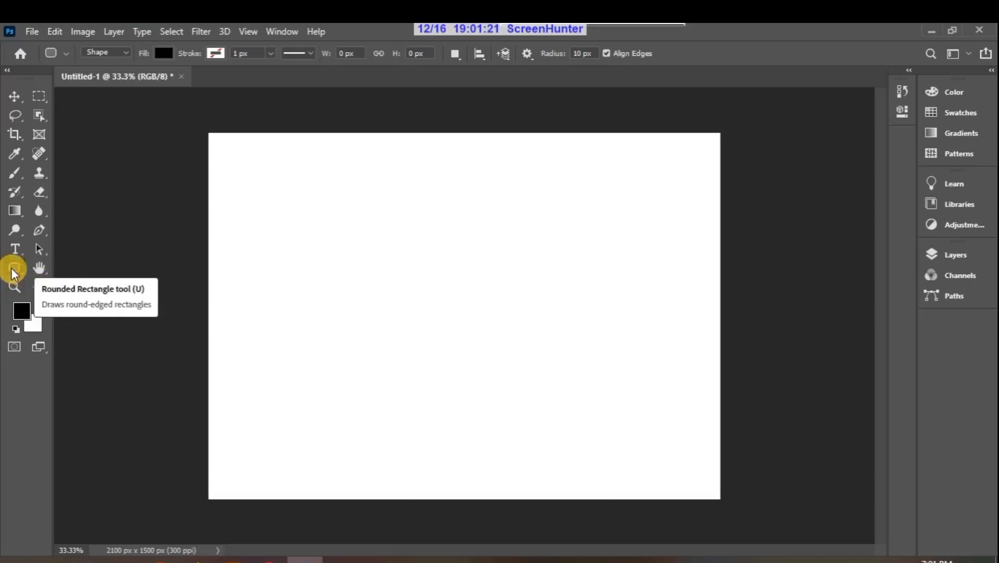
key(shift+u)
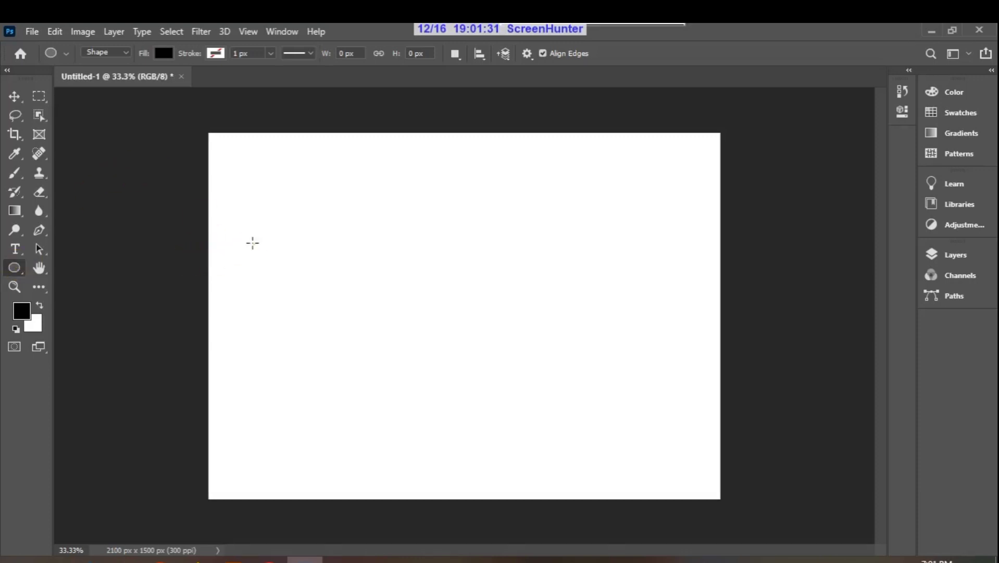
drag(253, 242, 408, 380)
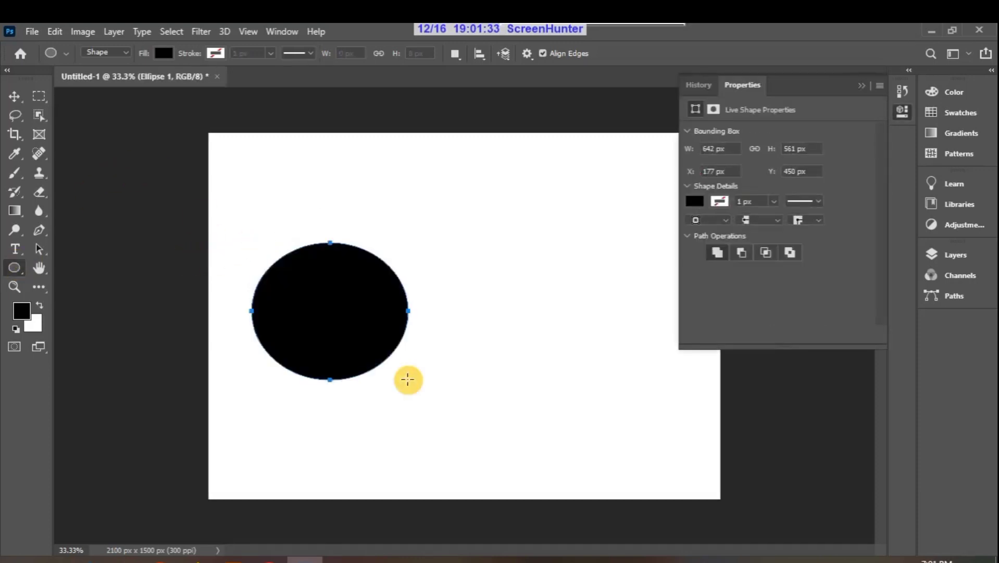
key(ctrl+z)
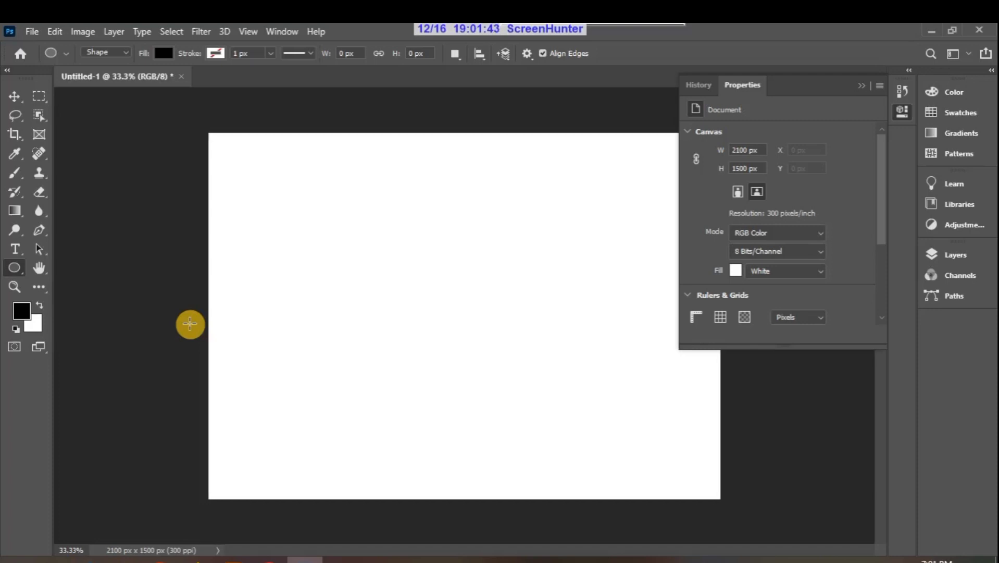
- Draw a rounded rectangle about 600 by 531 px with a 10 px corner radius in the upper-left area of the canvas
right_click(13, 268)
click(81, 283)
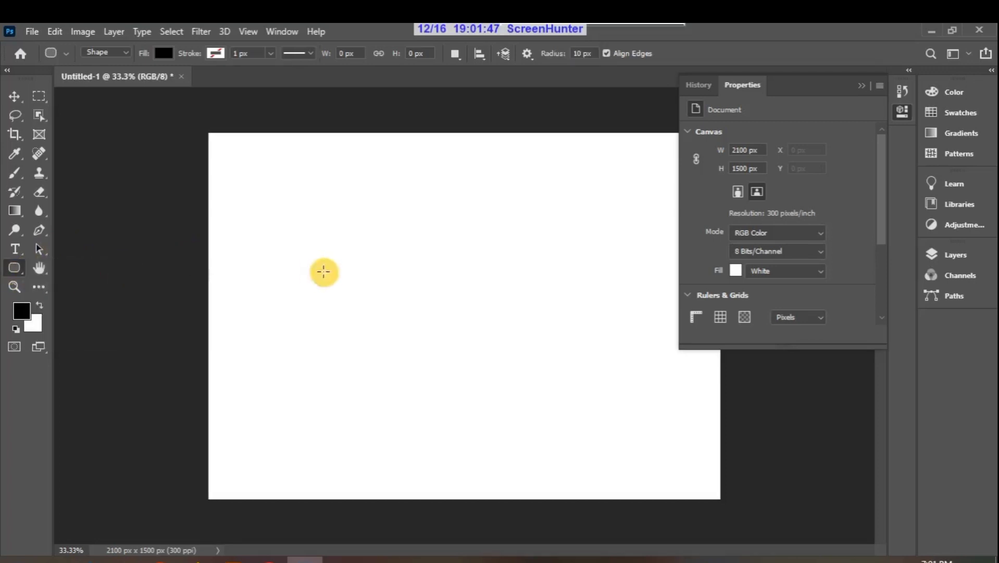
drag(271, 197, 416, 327)
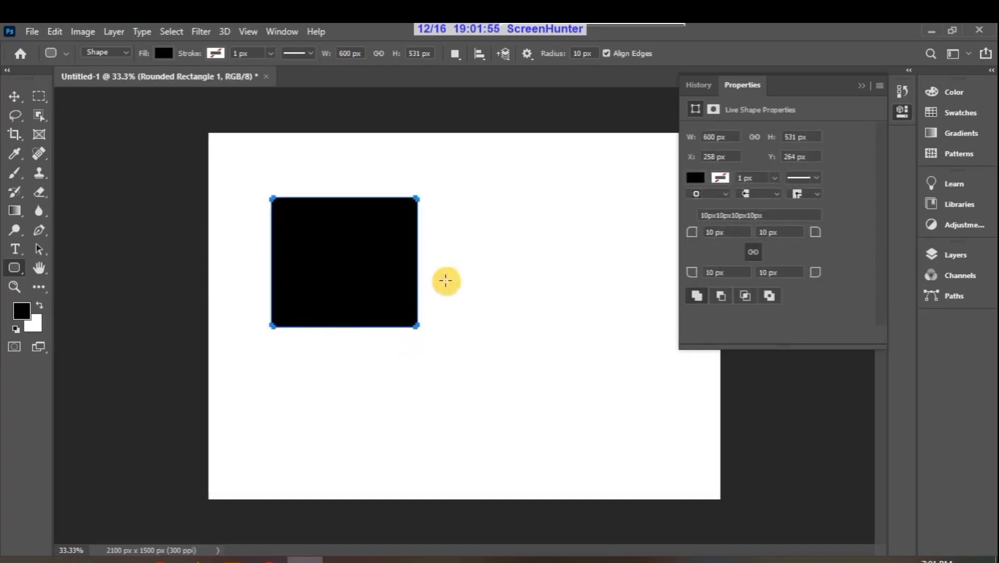
click(694, 183)
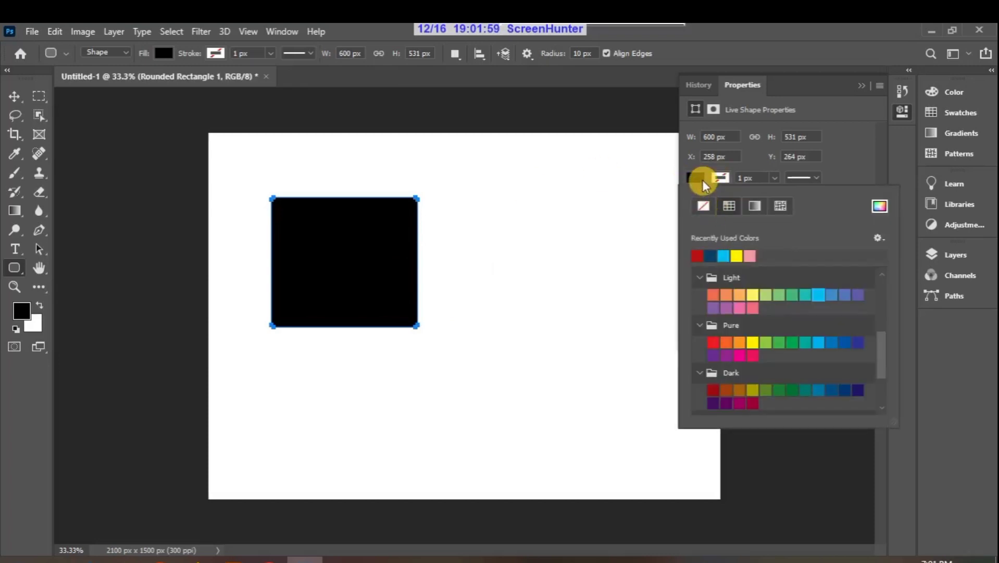
click(701, 180)
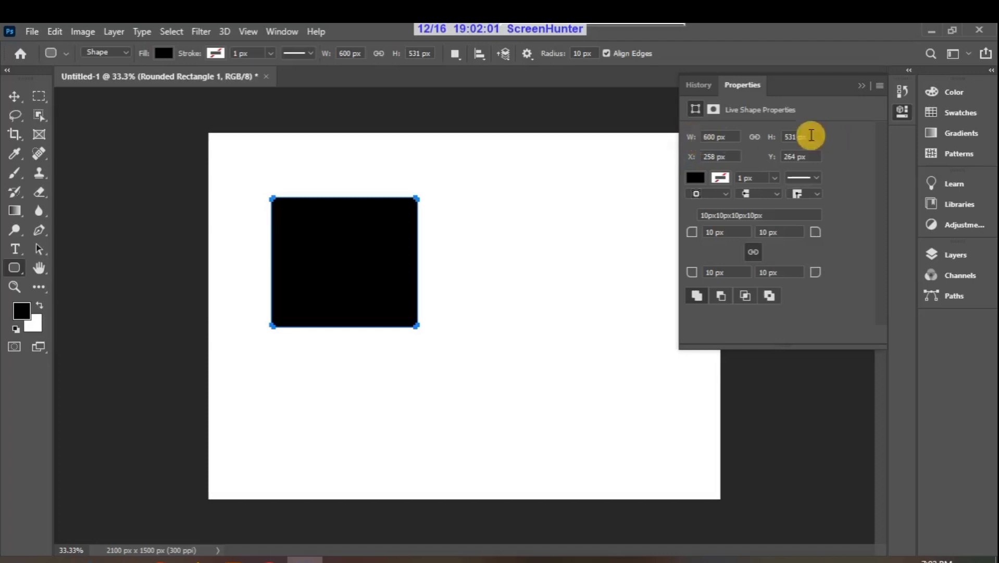
- Link the rounded rectangle's width and height and set the width to 580 px so it scales proportionally
click(753, 138)
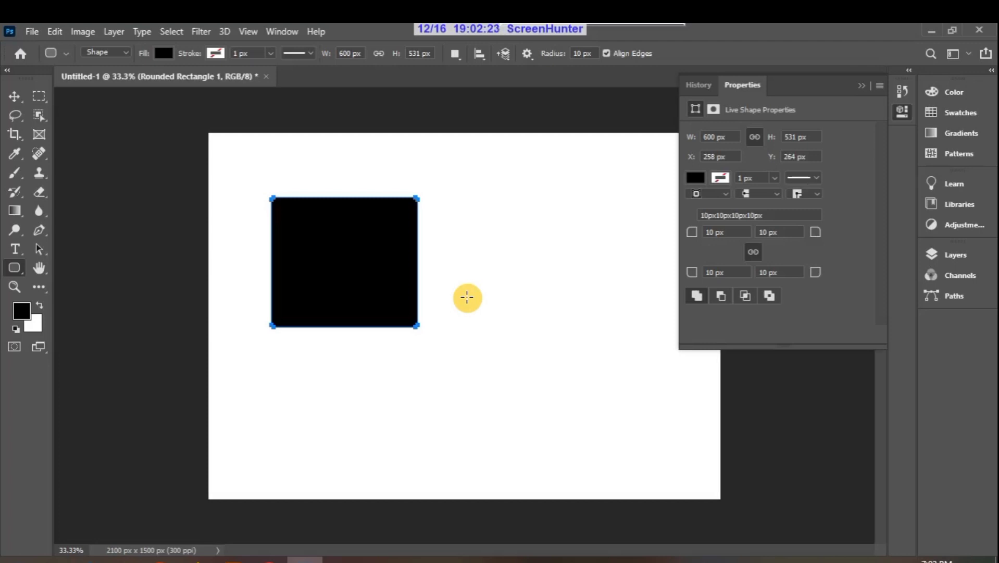
click(759, 139)
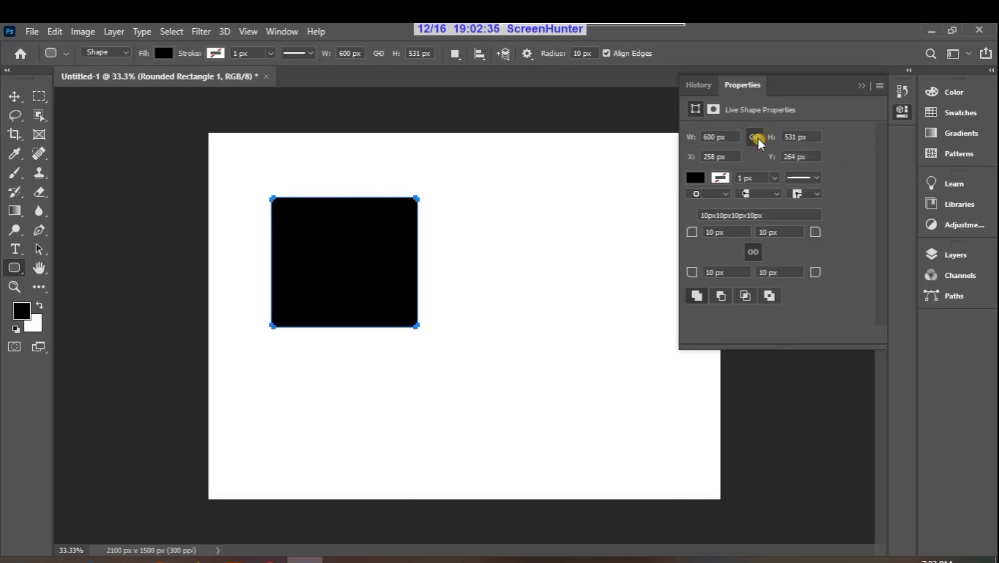
click(715, 136)
click(716, 136)
scroll(716, 136, down, 1)
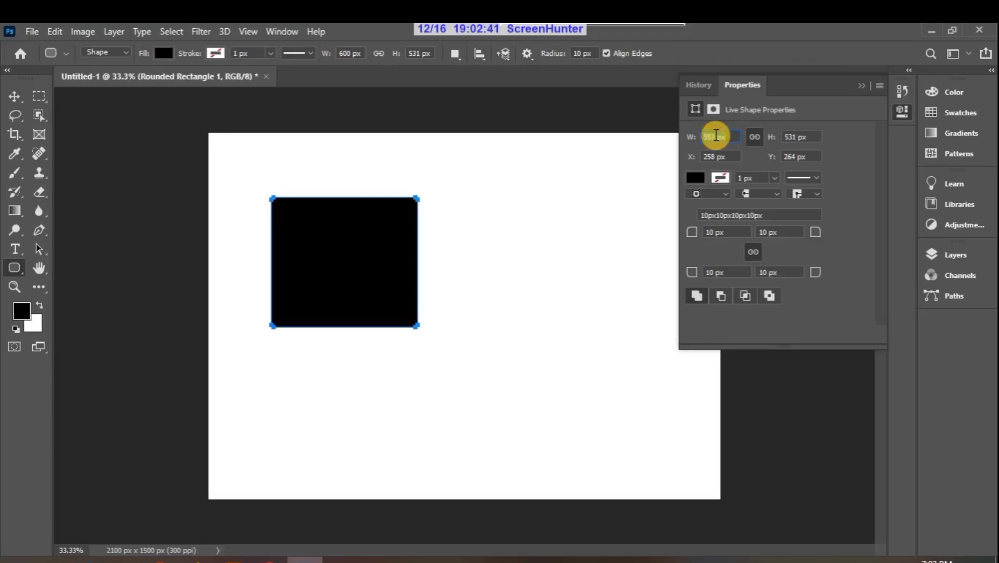
key(Return)
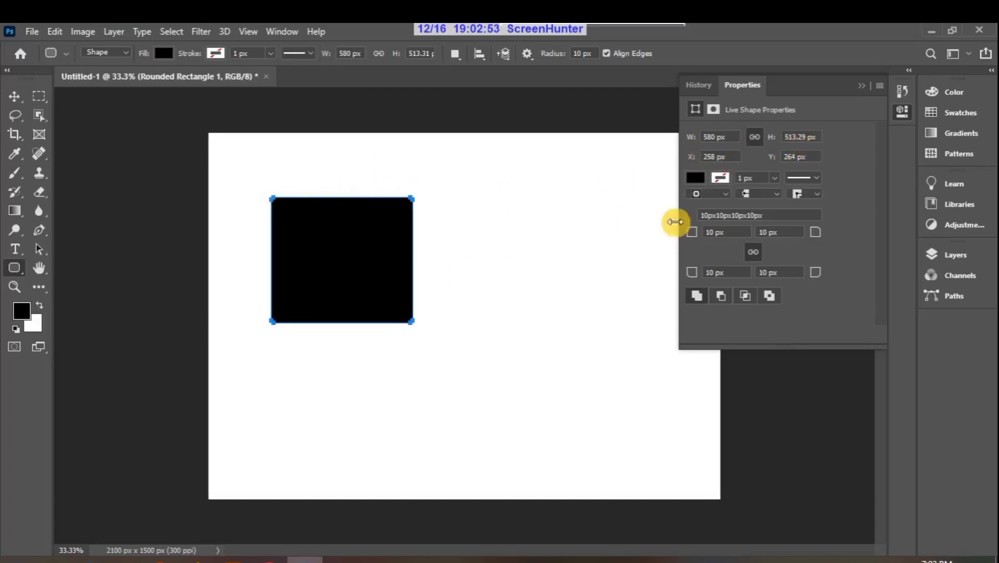
click(702, 175)
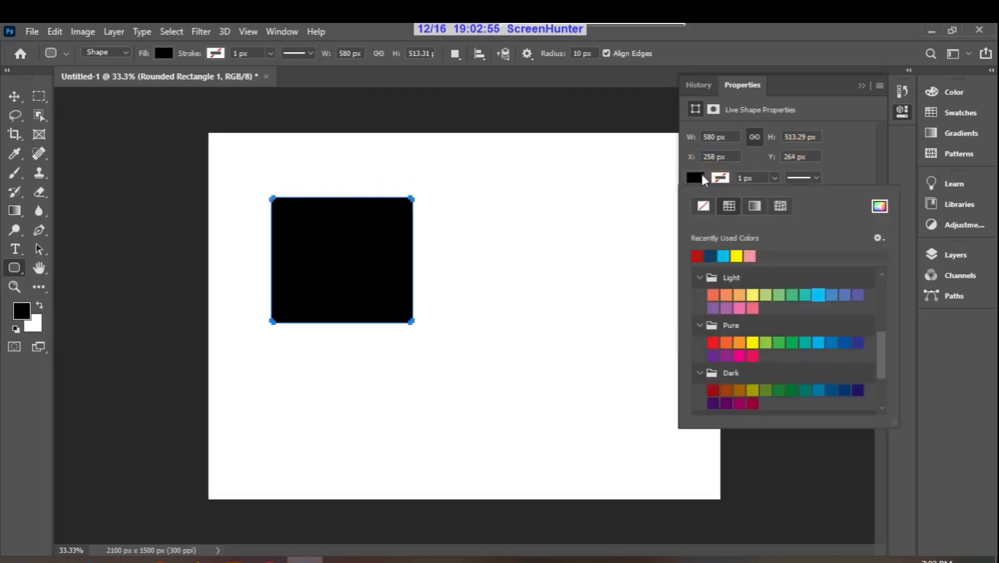
click(702, 177)
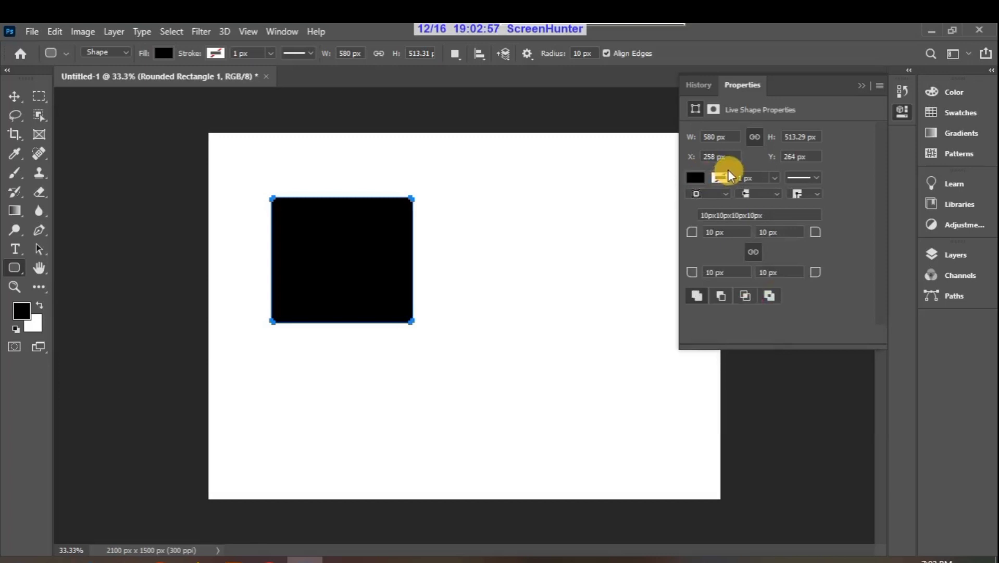
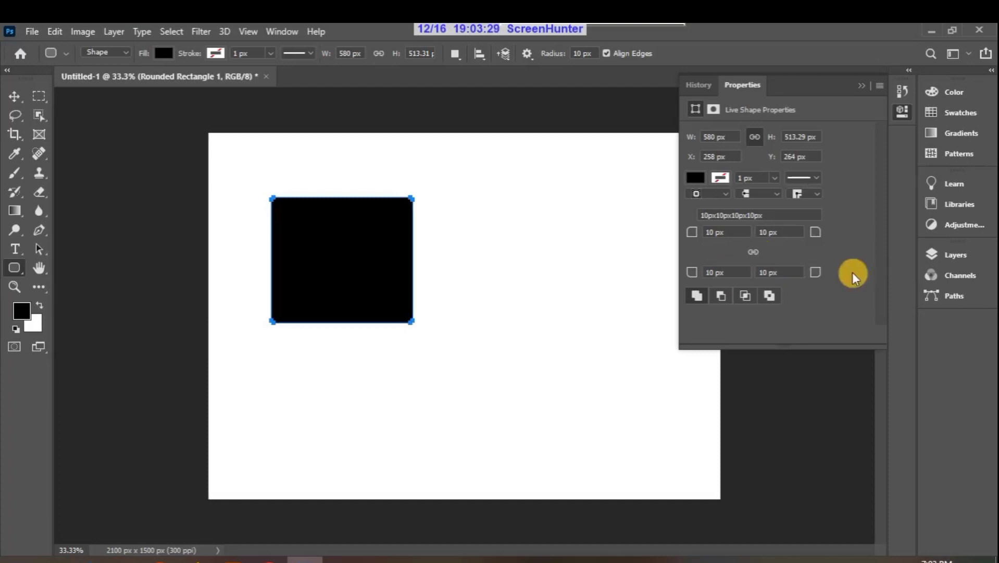
- Link the rounded rectangle's corner radii and set all four corners to 20 px
click(754, 251)
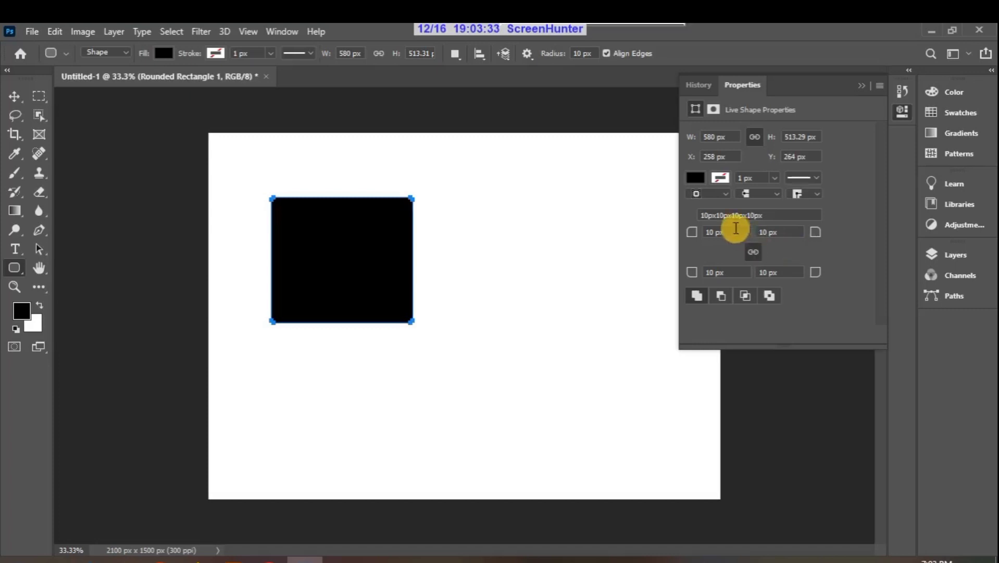
click(714, 232)
text(20)
key(Return)
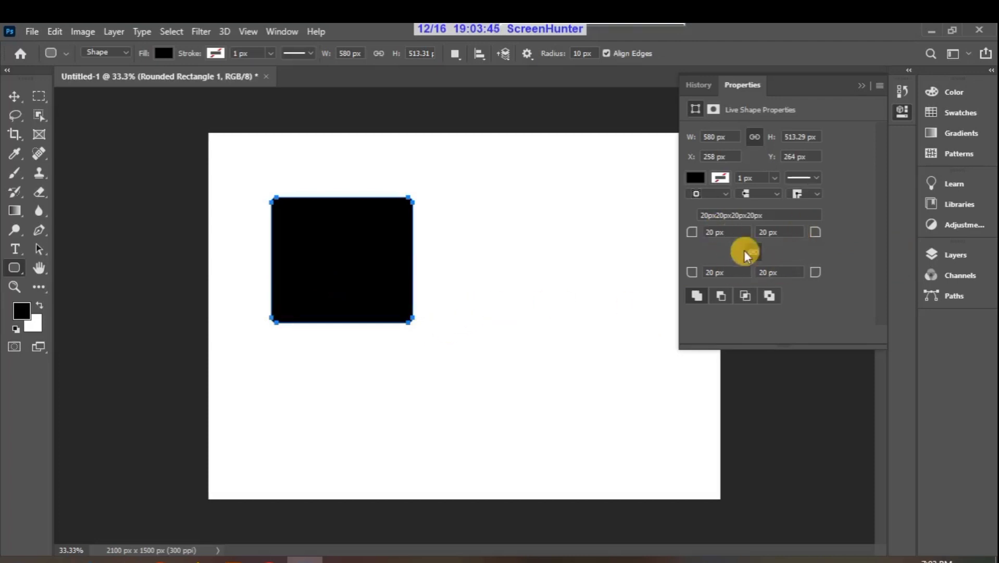
- Unlink the corner radii and set only the rounded rectangle's top-right corner to 40 px
click(713, 232)
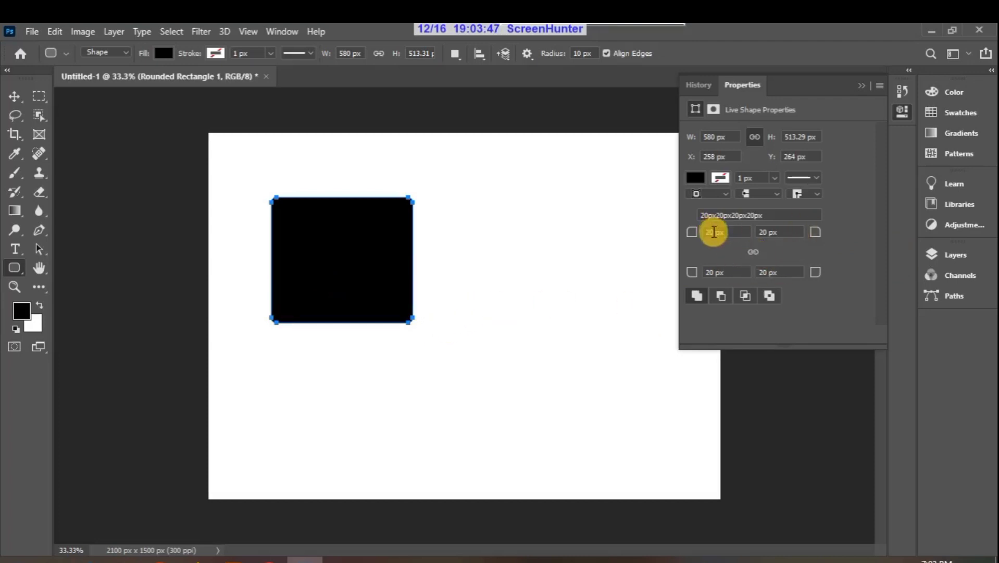
click(761, 231)
text(40px)
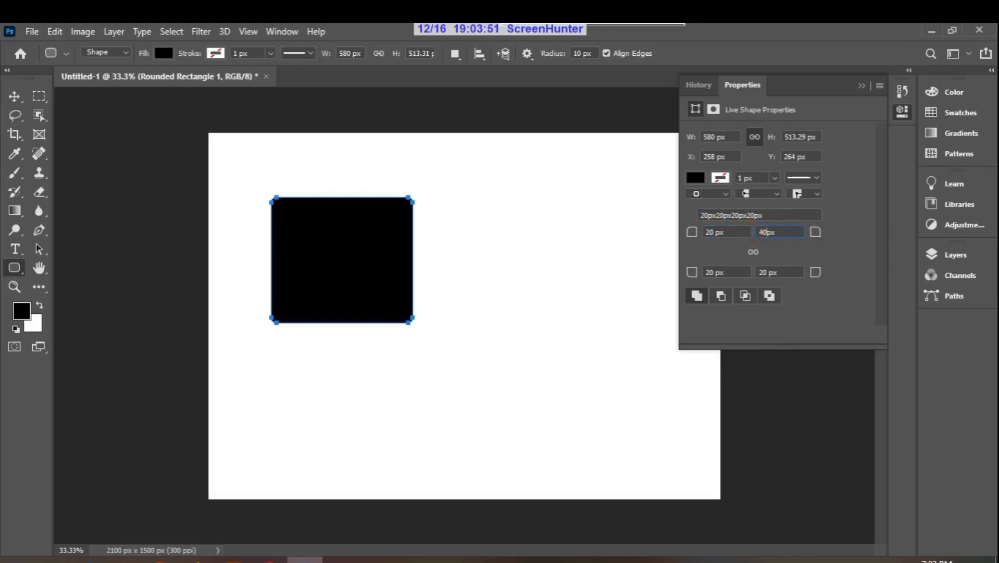
key(Return)
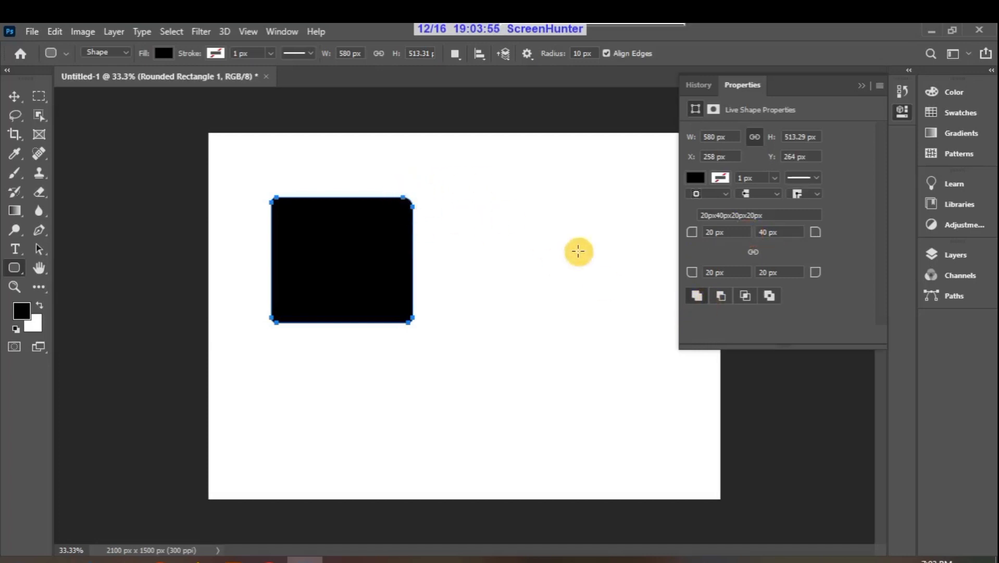
- Set the rounded rectangle's bottom-left corner radius to 70 px and its bottom-right corner radius to 0 px
click(715, 272)
text(70px)
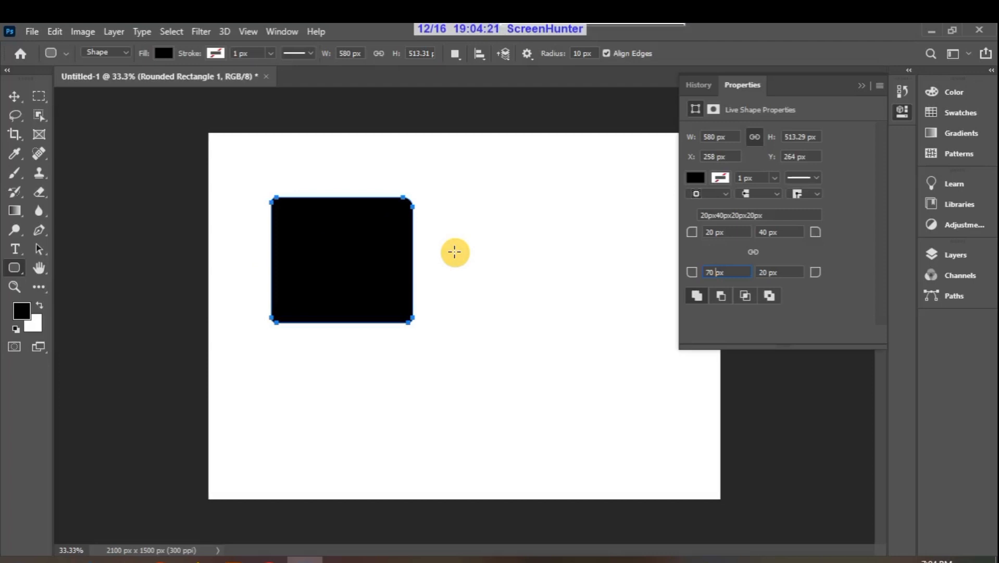
key(Return)
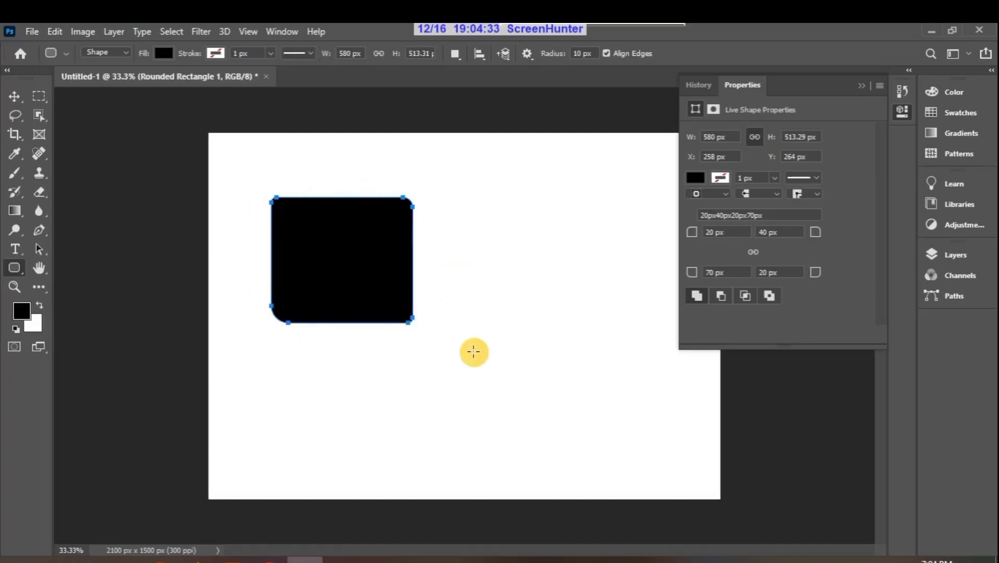
click(768, 271)
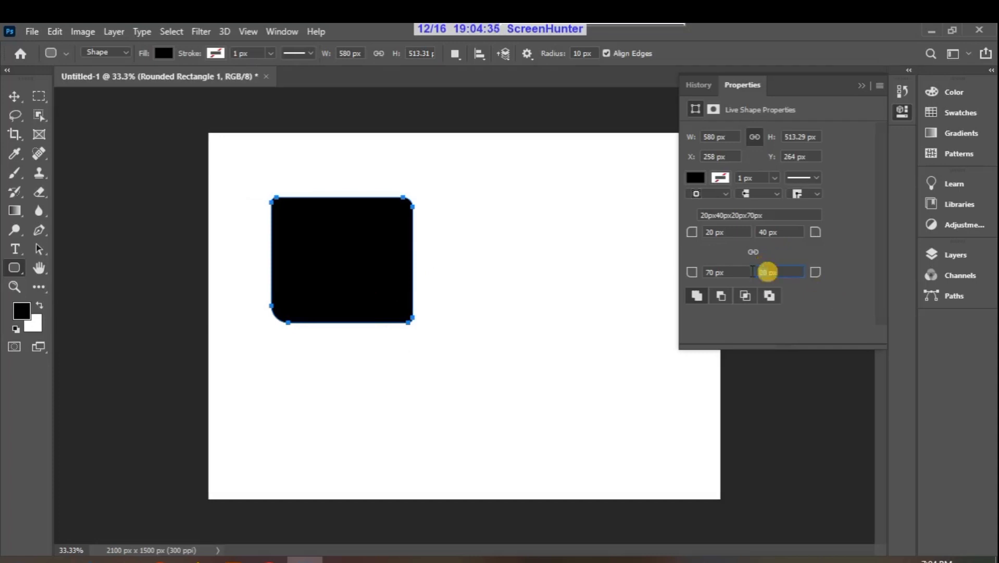
text(0)
key(Return)
- With the corner radii linked again, set the top-right radius to 80 px and then the bottom-left radius to 80 px
click(767, 232)
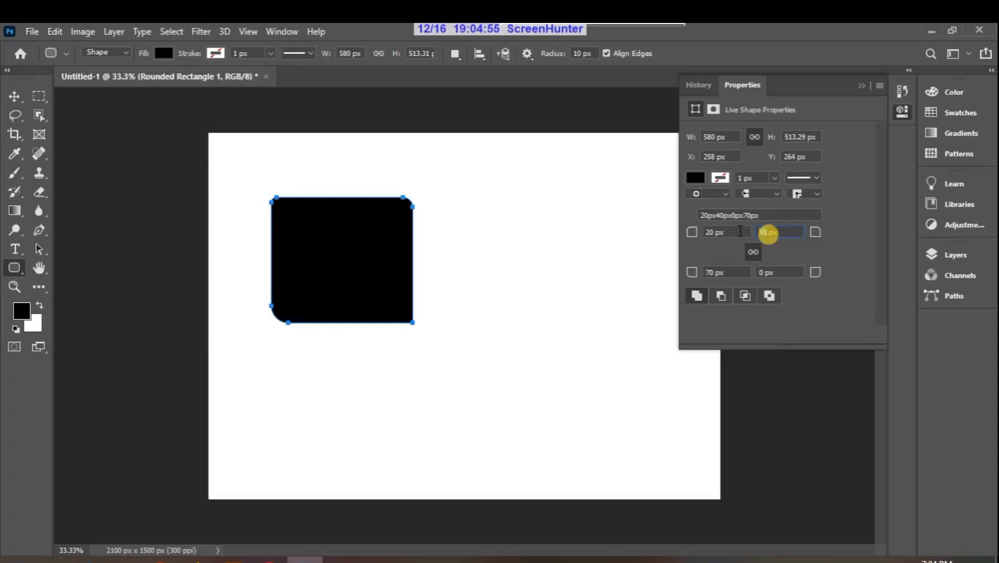
text(80)
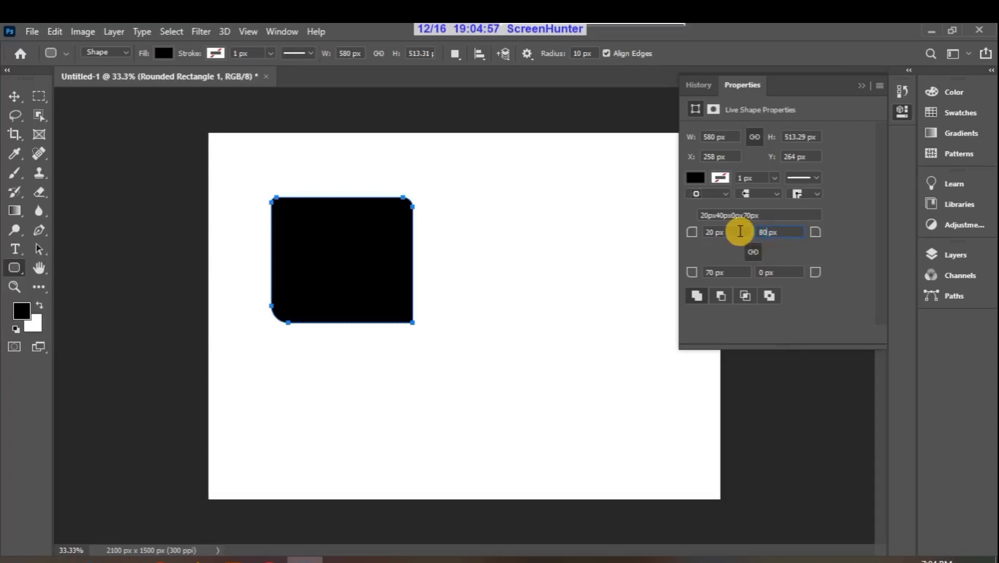
key(Return)
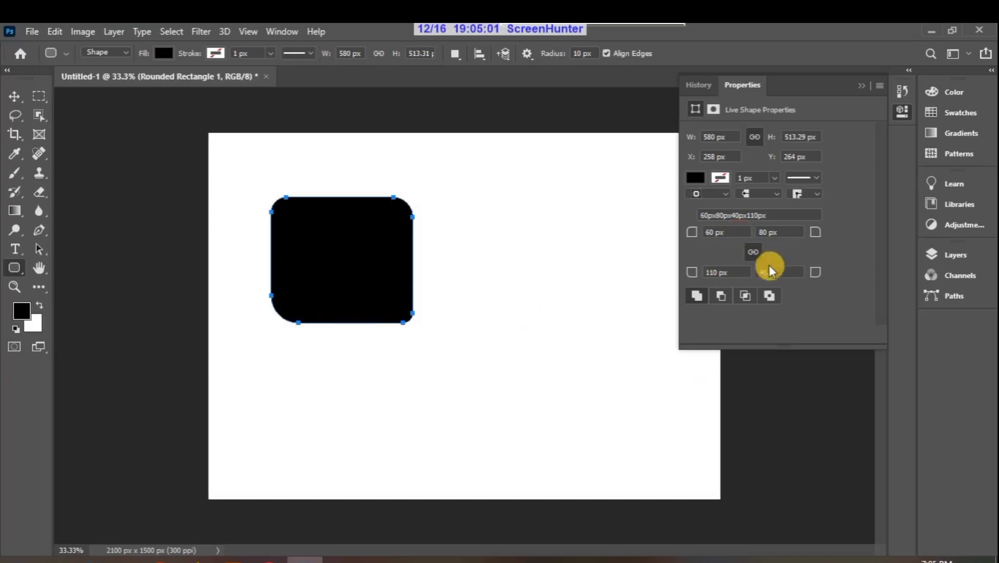
double_click(715, 272)
text(80)
key(Return)
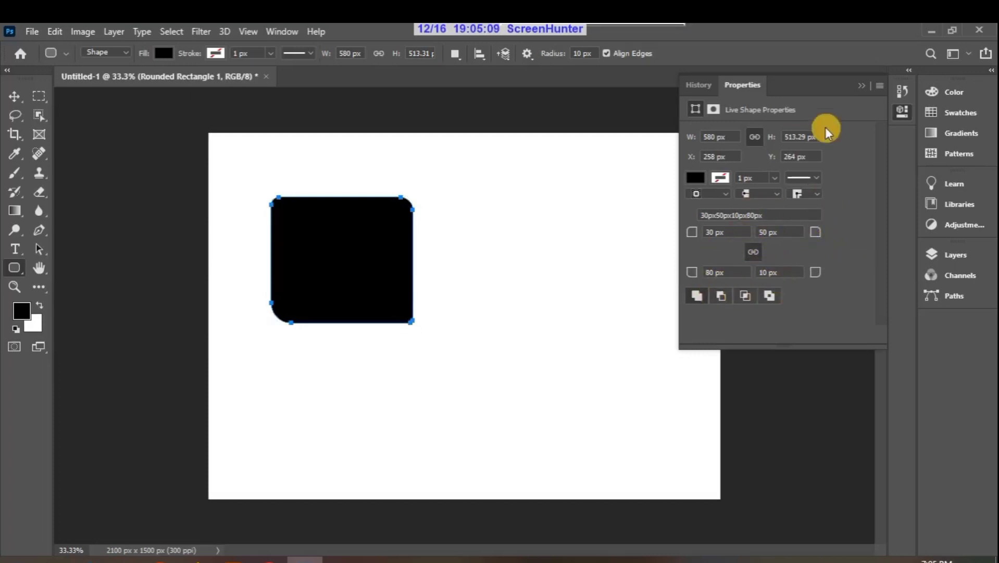
- Hide the shape properties and delete the rounded rectangle from the canvas
click(861, 85)
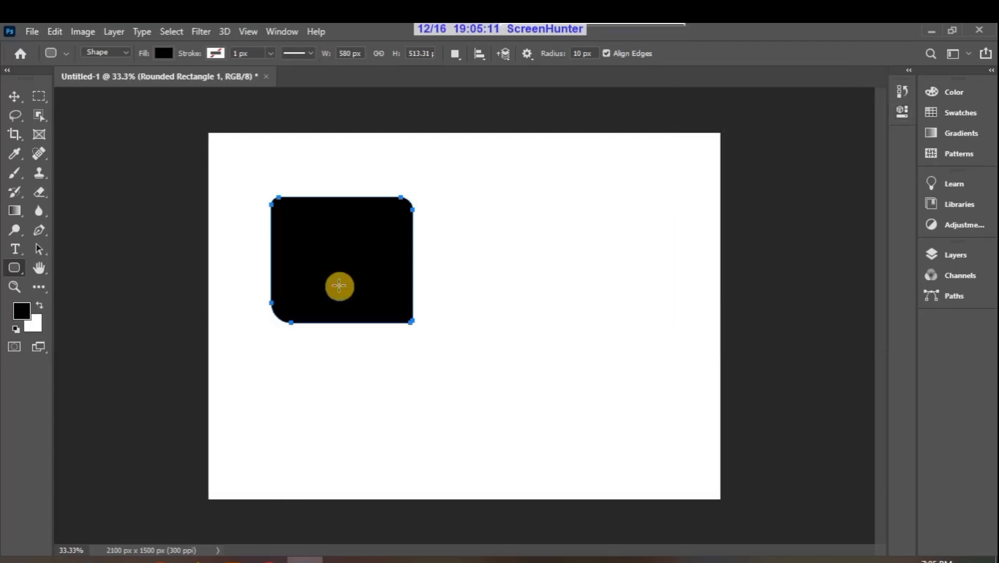
key(Delete)
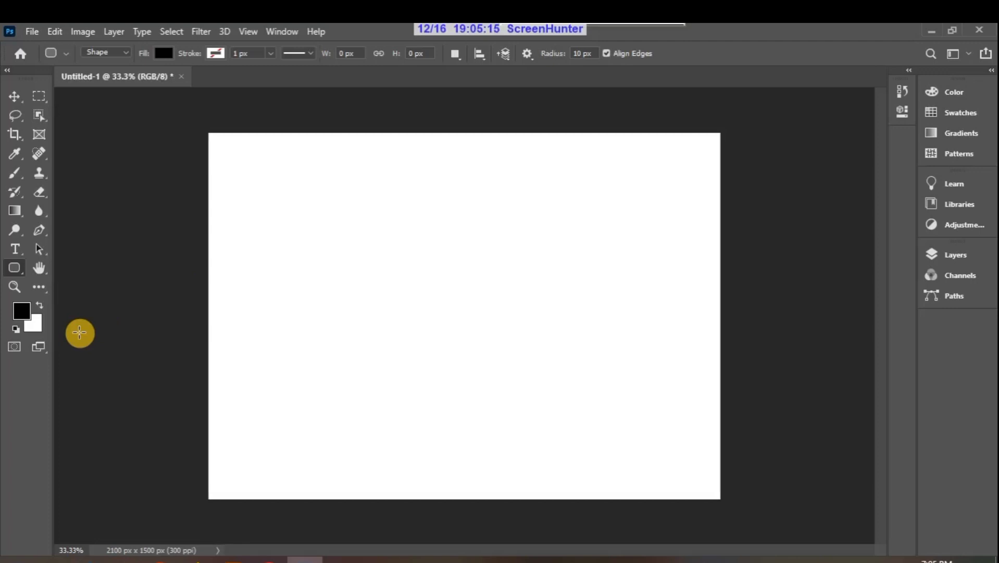
- Create an ellipse exactly 200 px wide and 100 px high in the upper-left area of the canvas
key(shift+u)
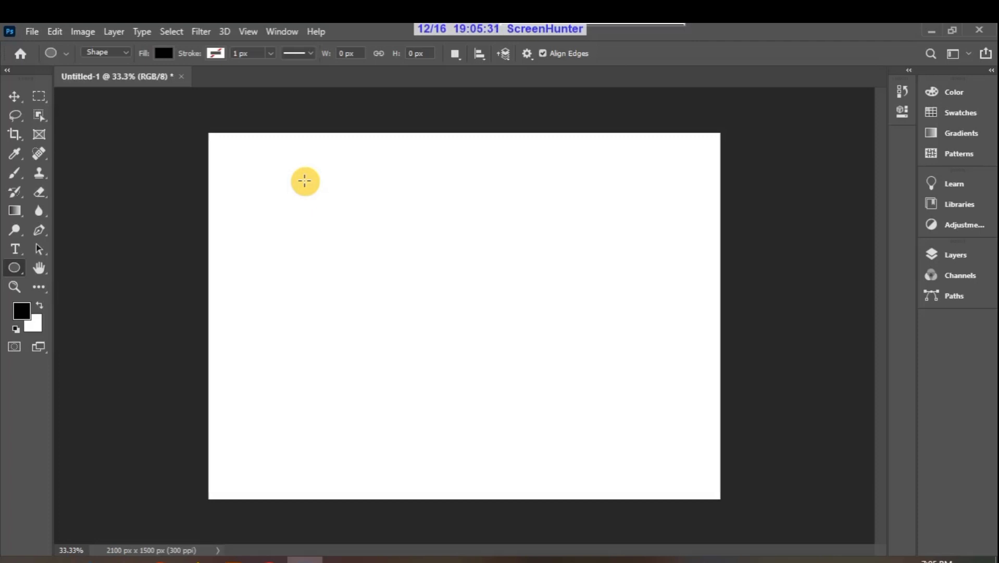
click(305, 181)
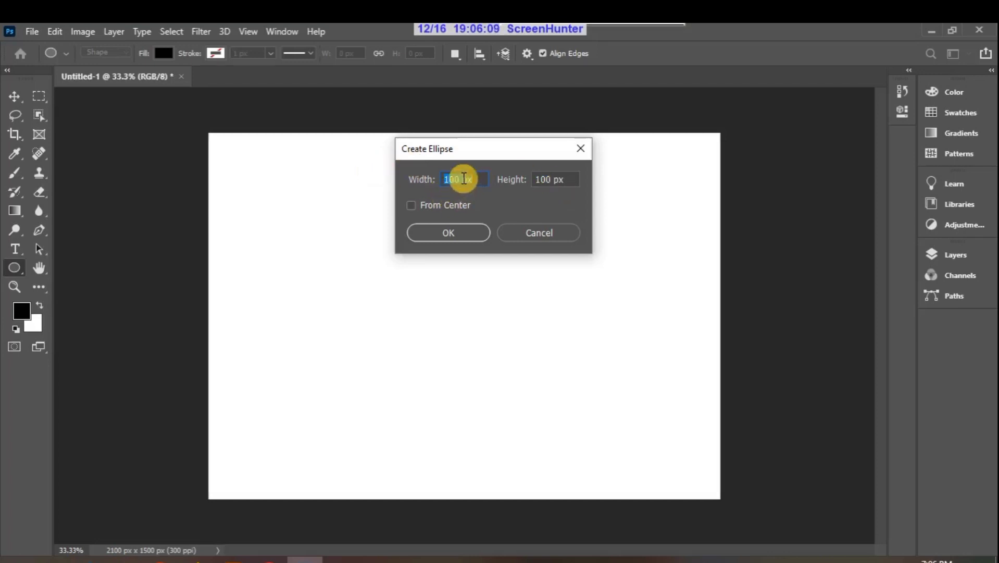
text(200 px)
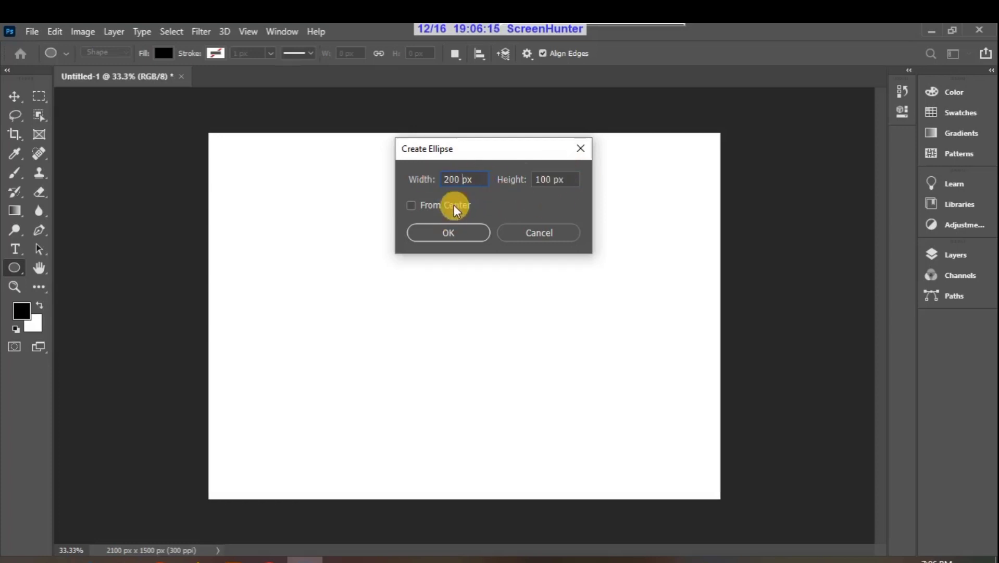
click(455, 233)
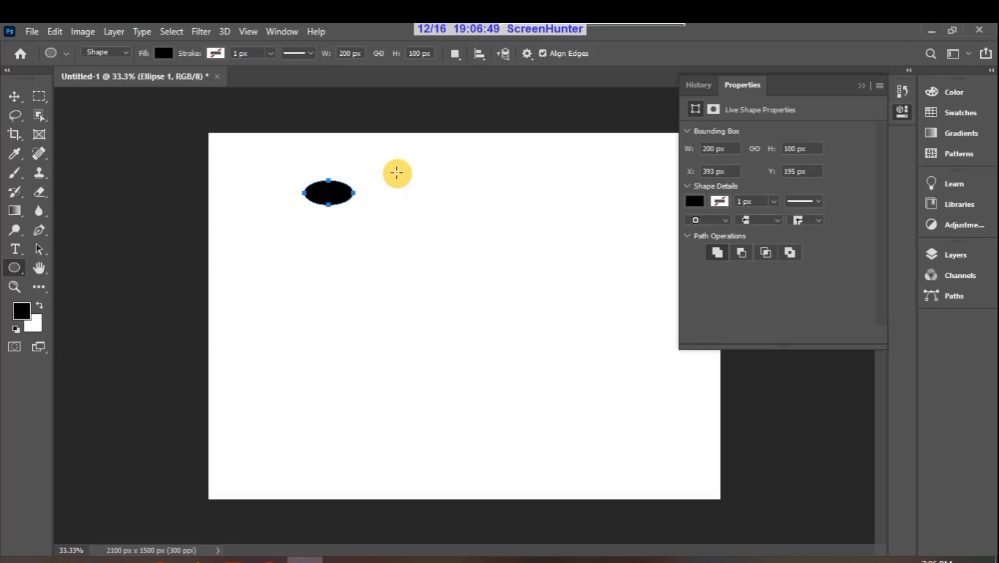
- Draw three large freehand circles below the small ellipse, and delete all the ellipses from the canvas
key(shift)
mouse_move(416, 235)
mouse_down()
mouse_move(564, 382)
mouse_move(422, 239)
mouse_move(575, 447)
mouse_move(665, 512)
mouse_move(527, 277)
mouse_move(646, 418)
mouse_move(688, 440)
mouse_move(571, 384)
mouse_move(475, 290)
mouse_move(573, 346)
mouse_move(608, 422)
mouse_move(546, 328)
mouse_move(491, 297)
mouse_move(448, 238)
mouse_move(609, 415)
mouse_move(665, 556)
mouse_move(654, 306)
mouse_move(625, 183)
mouse_move(645, 196)
mouse_move(690, 323)
mouse_move(666, 276)
mouse_move(670, 201)
mouse_move(644, 128)
mouse_move(690, 228)
mouse_move(721, 337)
mouse_move(705, 304)
mouse_move(711, 319)
mouse_up()
drag(293, 299, 435, 435)
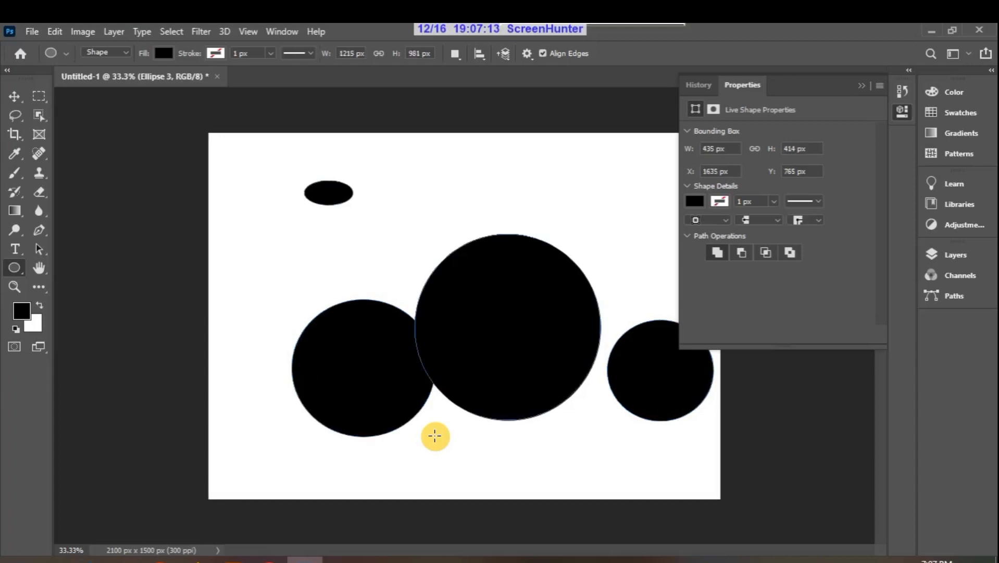
key(Delete)
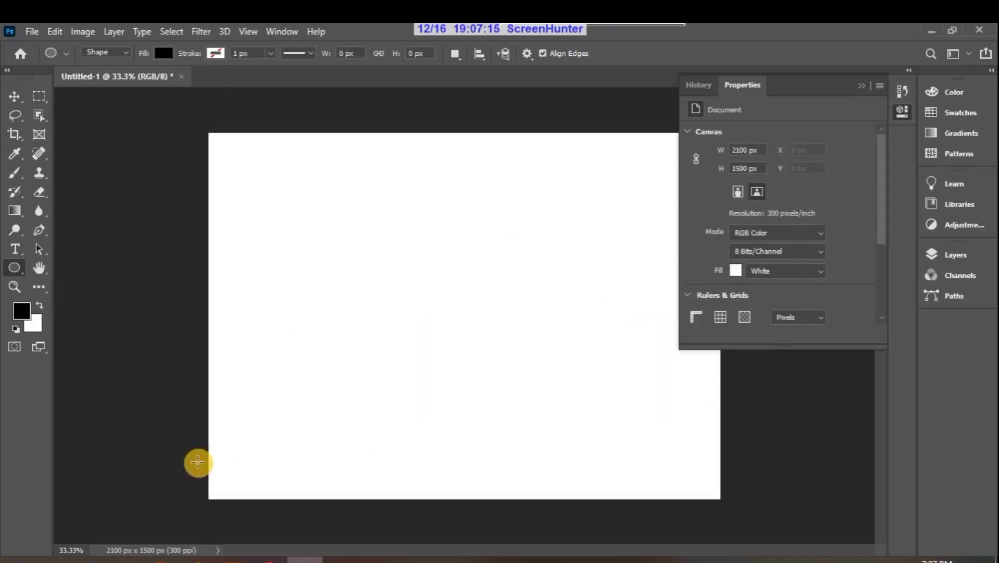
- Draw a perfect circle about 573 px across left of the canvas centre and fill it with yellow
drag(306, 221, 446, 362)
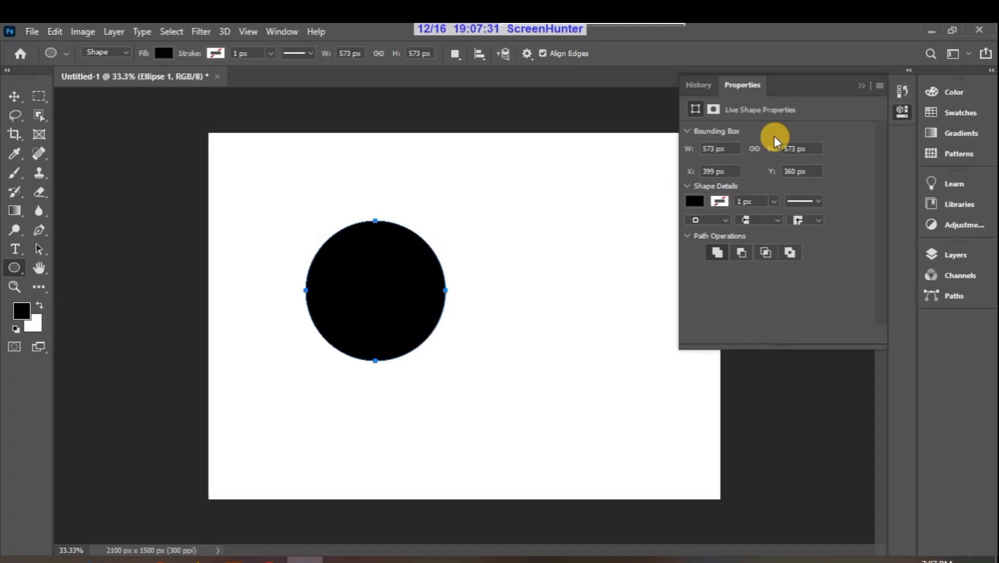
click(717, 149)
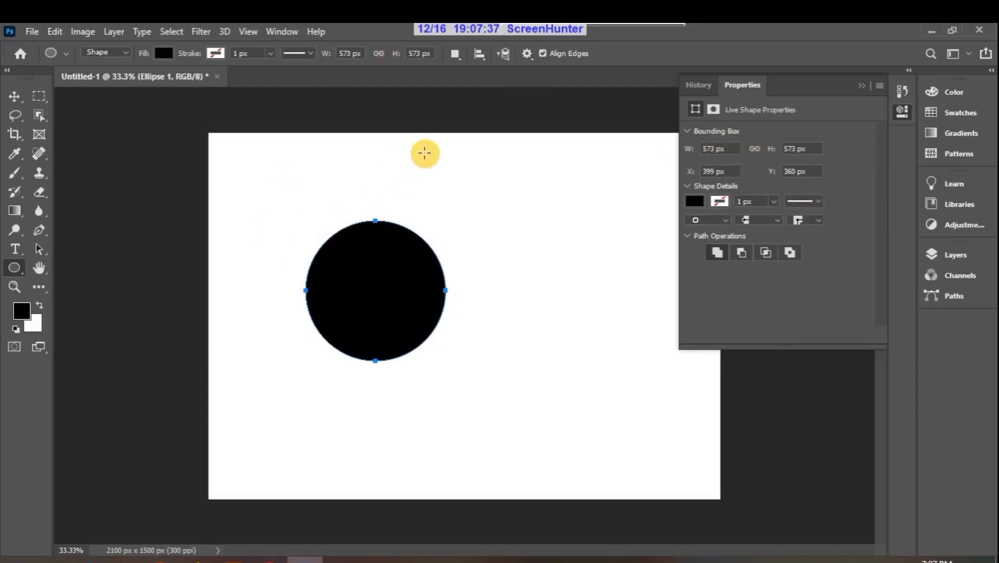
click(690, 183)
click(691, 183)
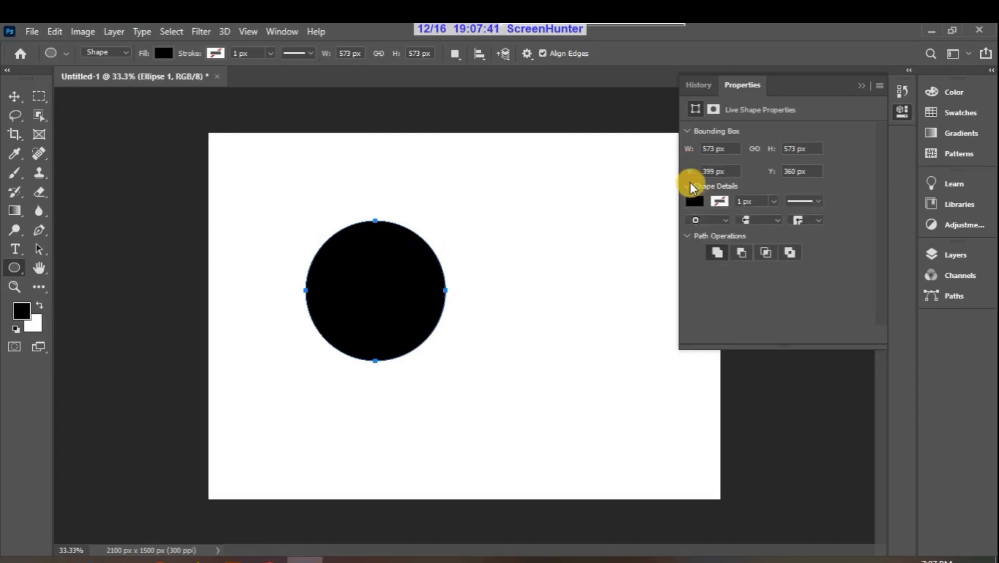
click(699, 199)
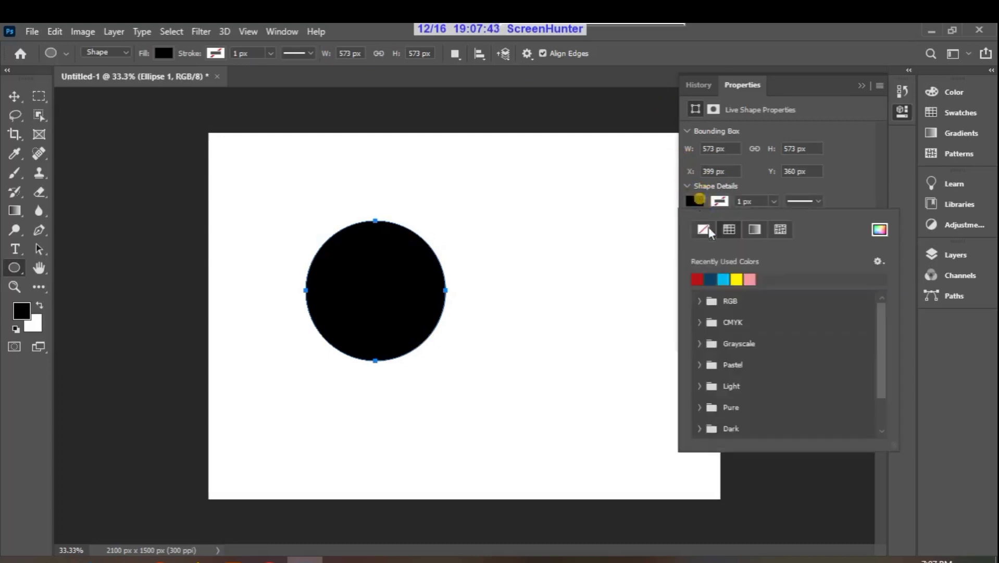
click(737, 280)
- Give the yellow circle a red stroke 8 px wide
click(721, 201)
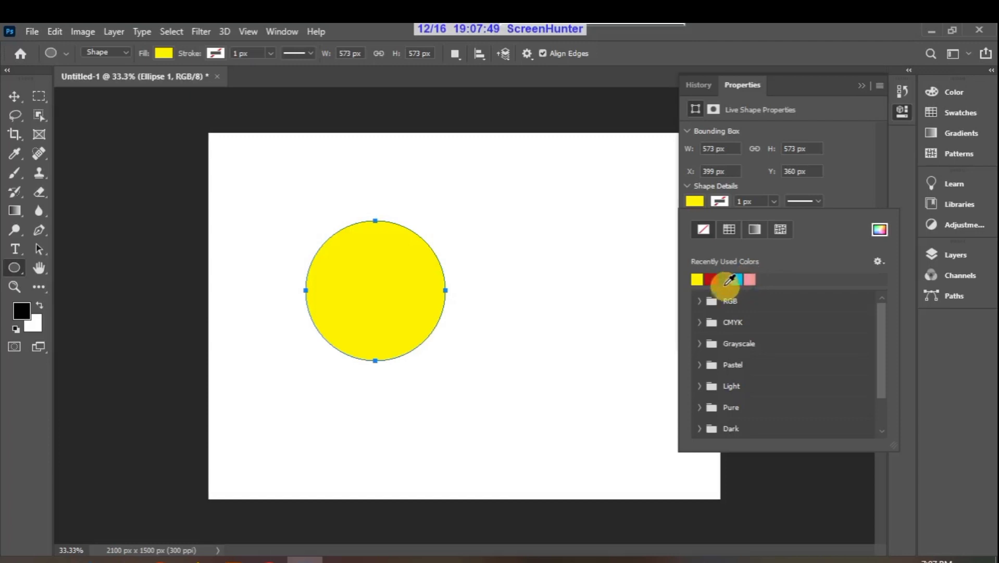
click(711, 280)
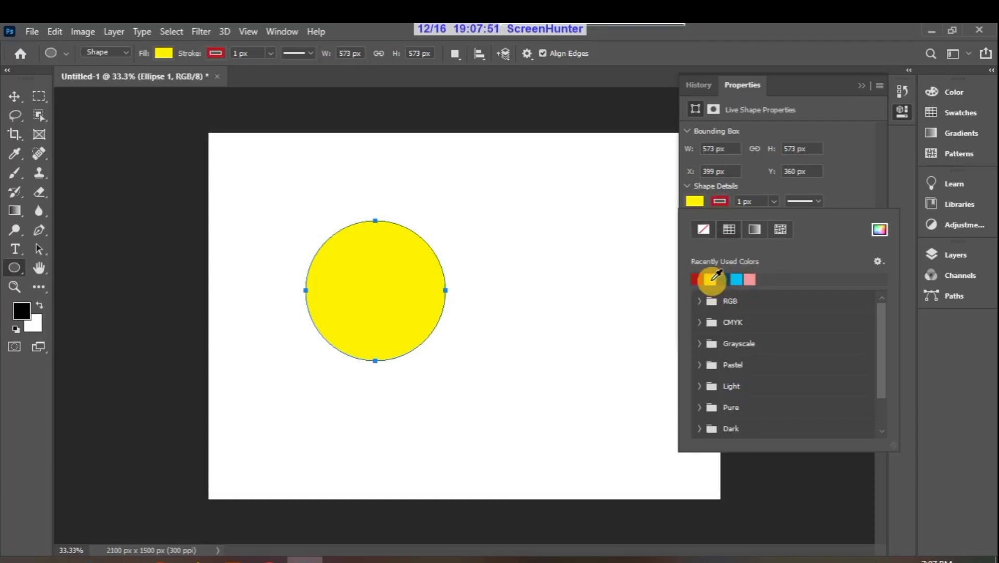
click(741, 201)
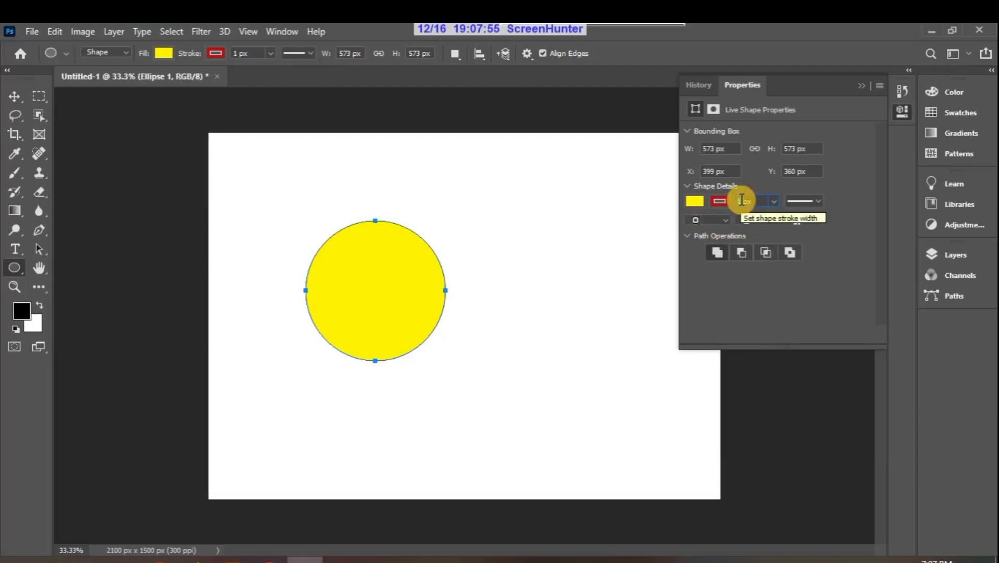
scroll(742, 200, up, 7)
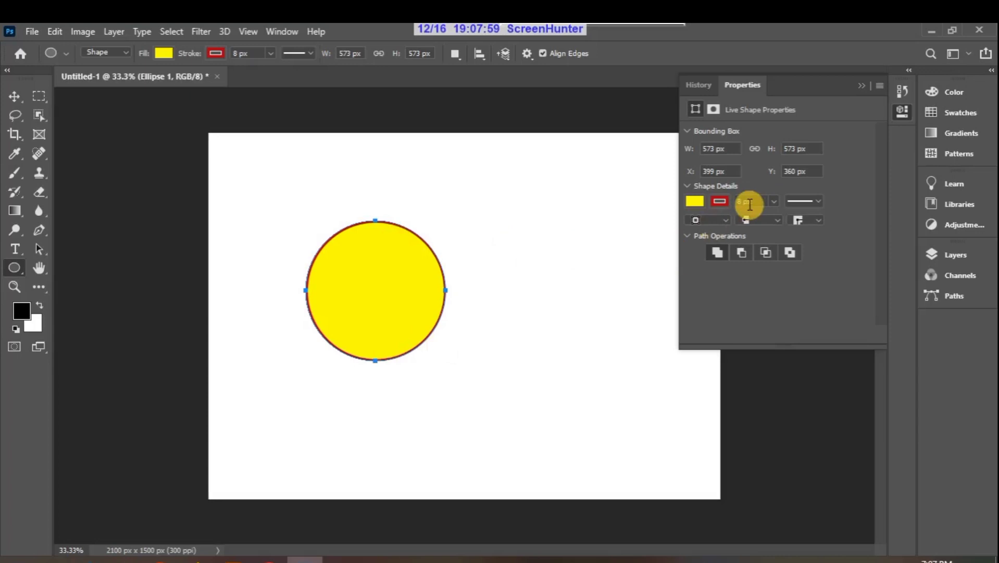
- Try the dashed and dotted stroke styles on the circle, ending with the dashed one
click(810, 202)
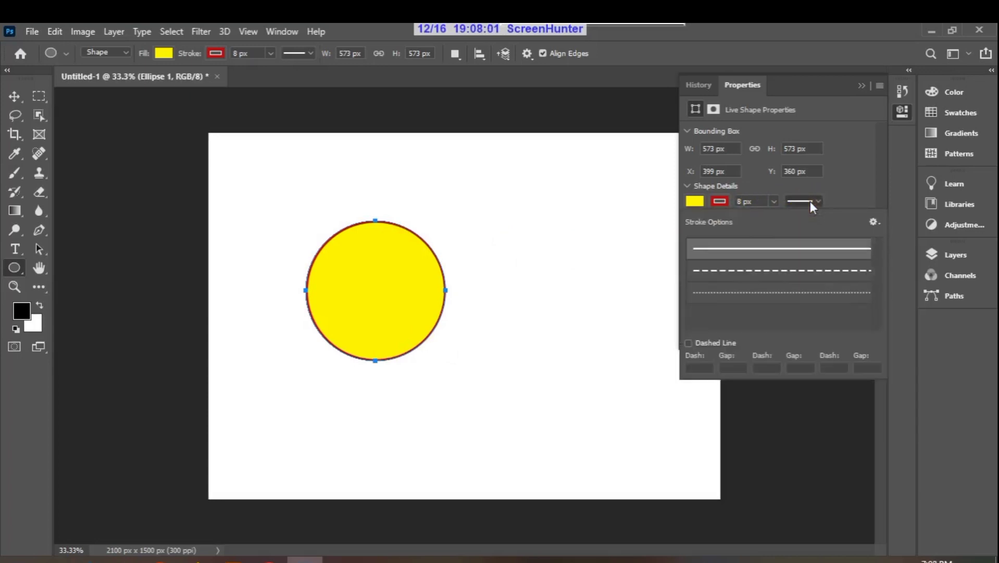
click(774, 272)
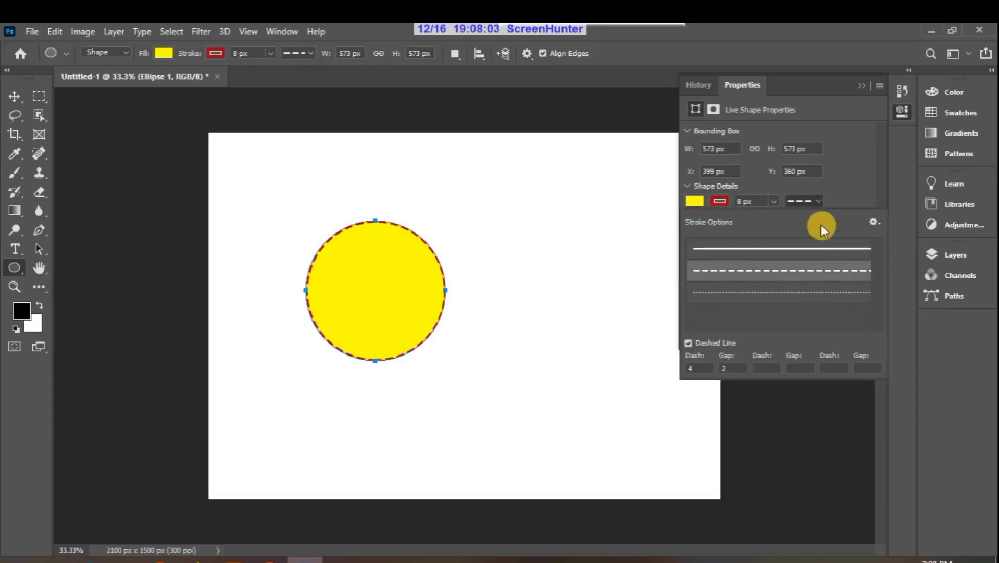
click(767, 293)
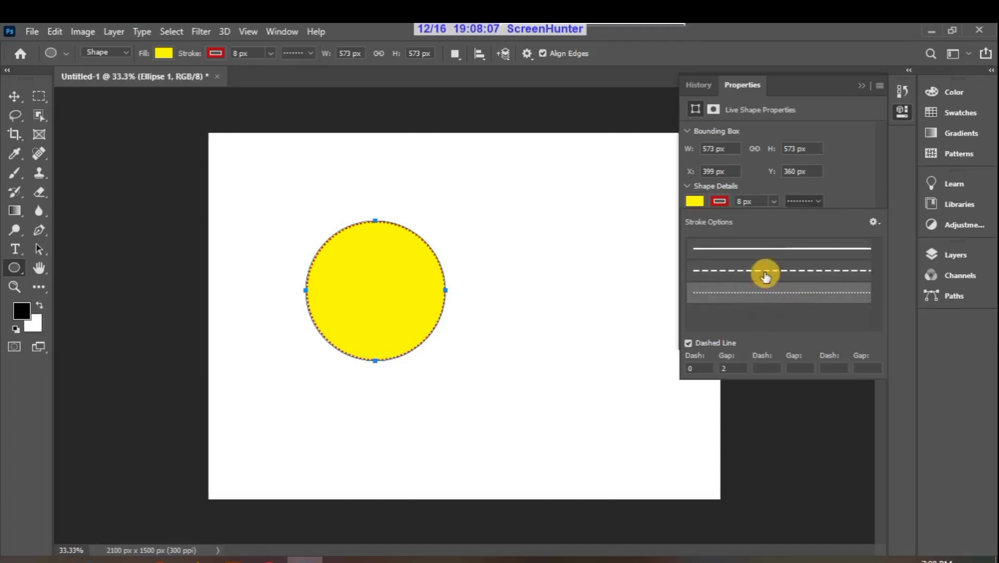
click(766, 274)
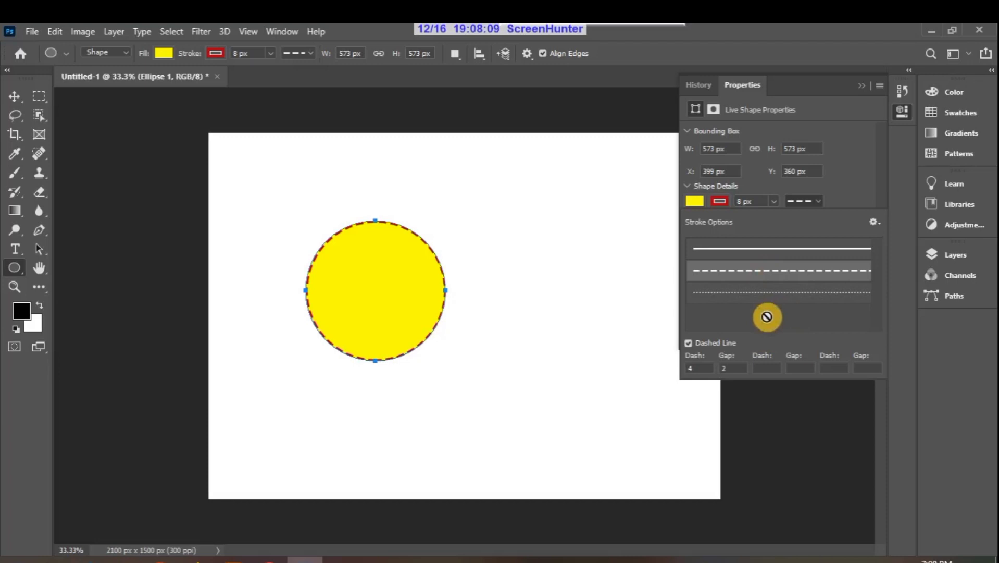
click(861, 192)
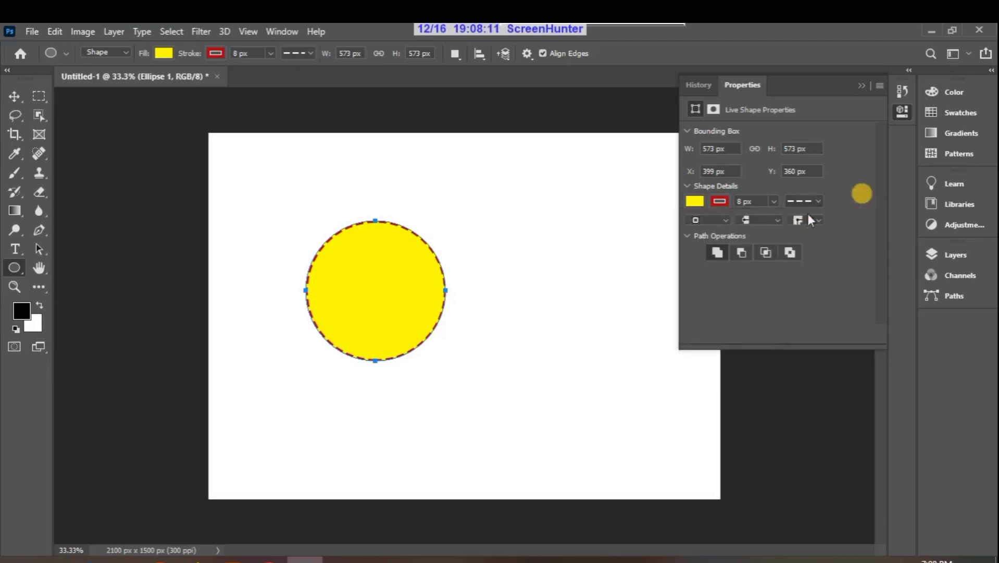
- Align the circle's dashed stroke to the outside of its edge, and clear the circle from the canvas
click(730, 219)
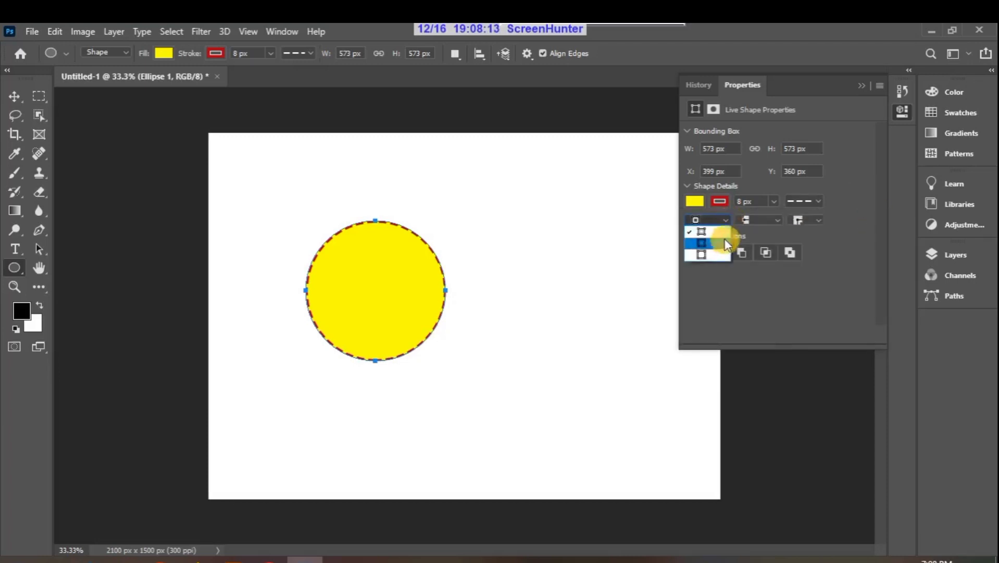
click(724, 255)
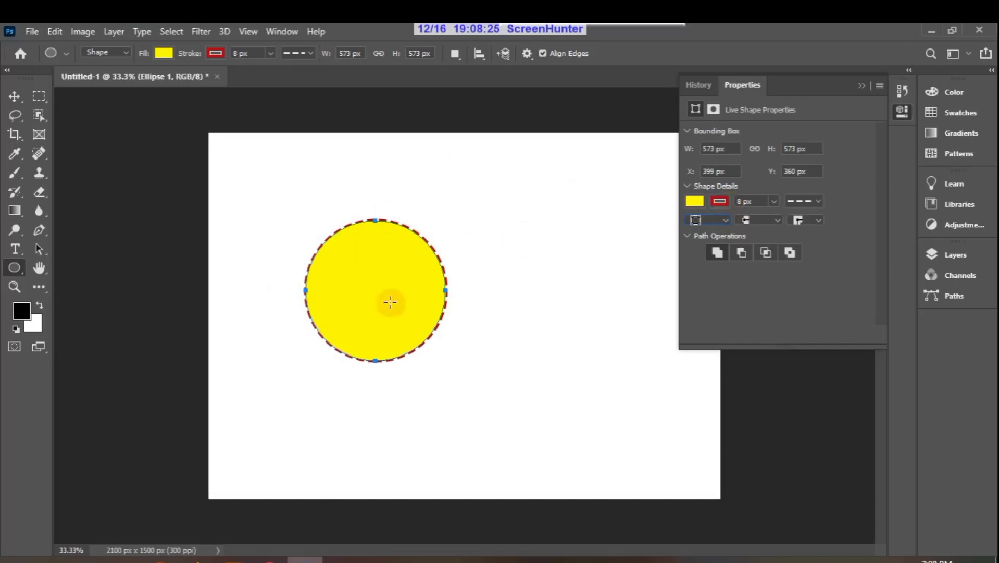
click(349, 281)
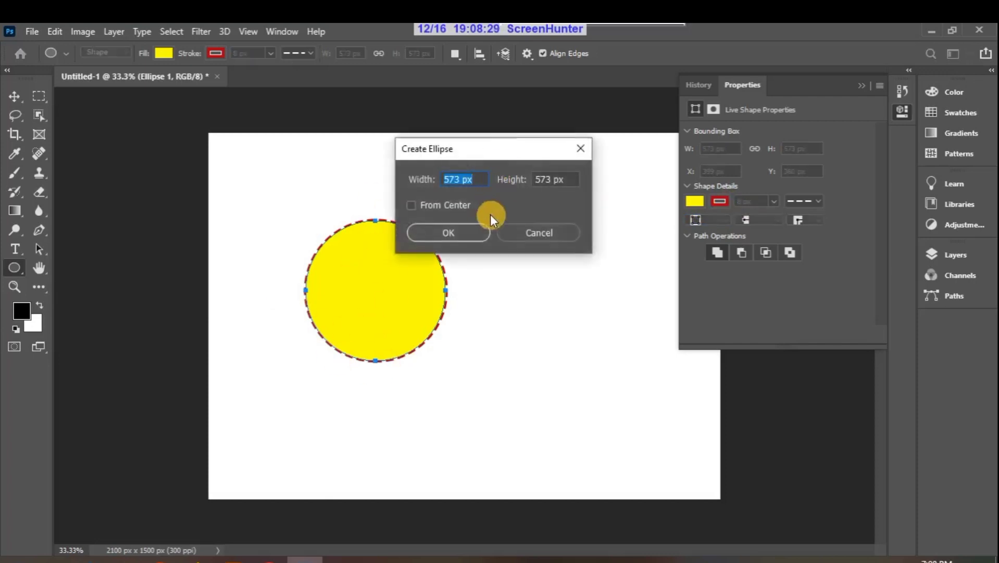
click(514, 231)
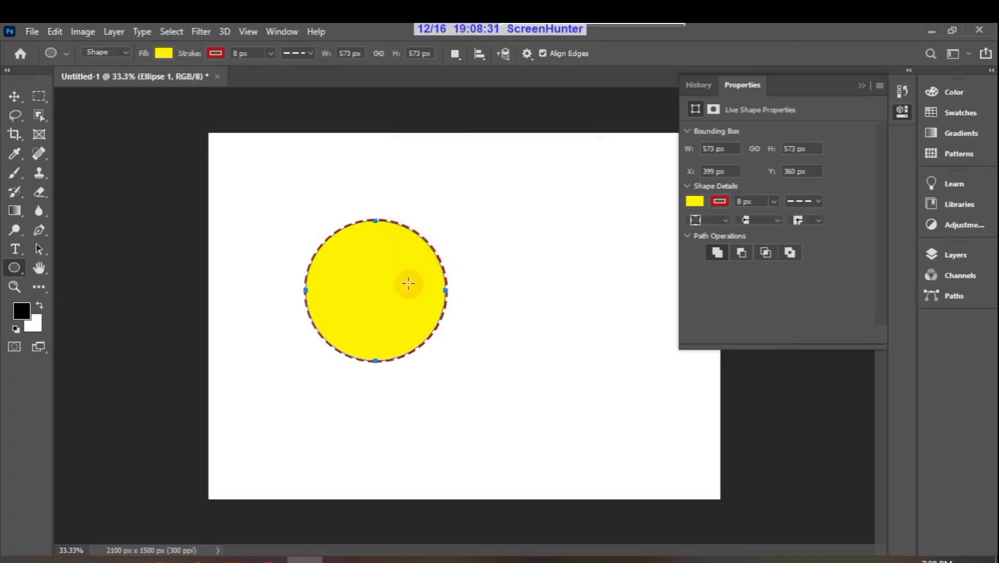
key(ctrl+z)
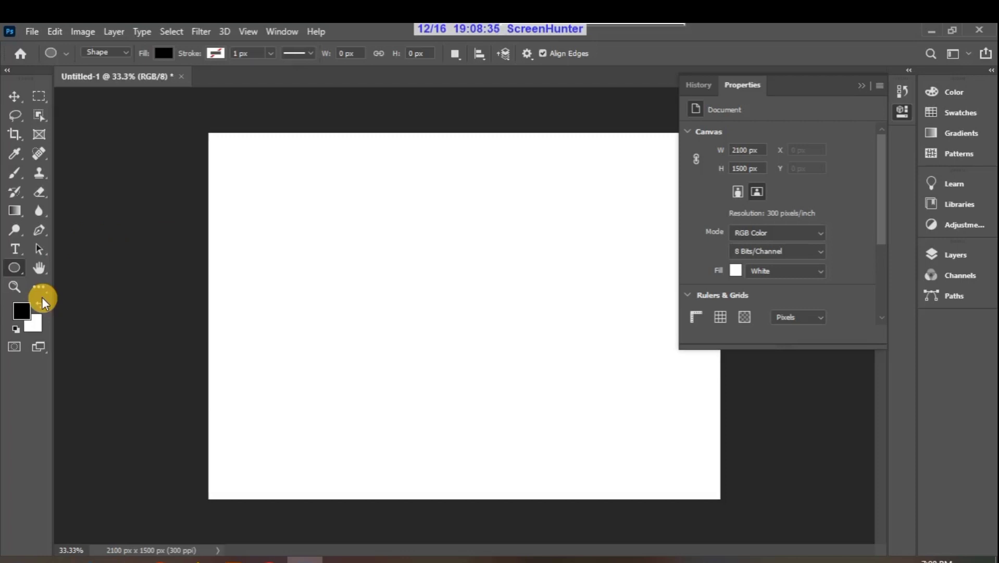
- Draw a five-sided polygon about 509 px wide and 490 px high at the canvas's upper-left corner with the Polygon tool
key(shift+u)
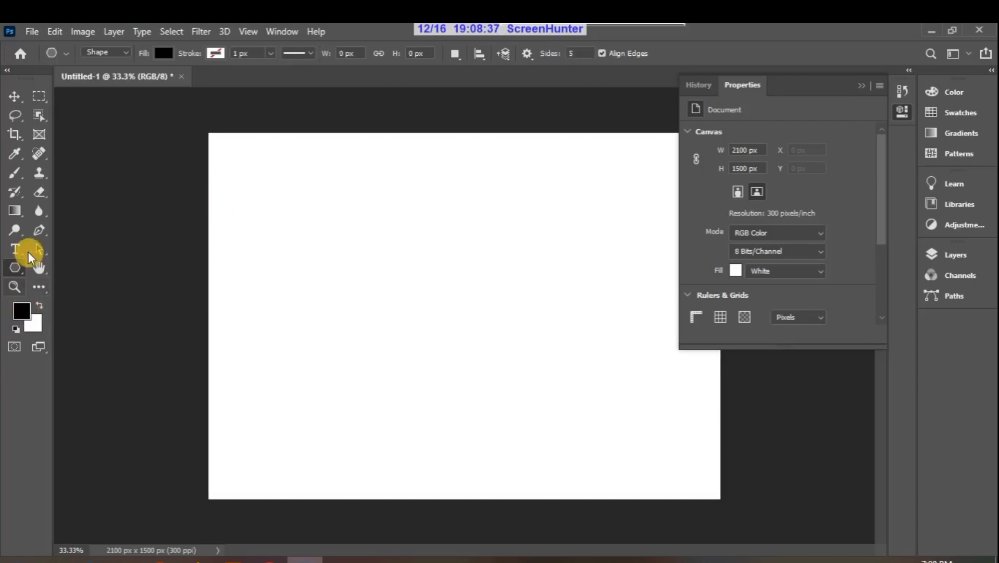
click(20, 272)
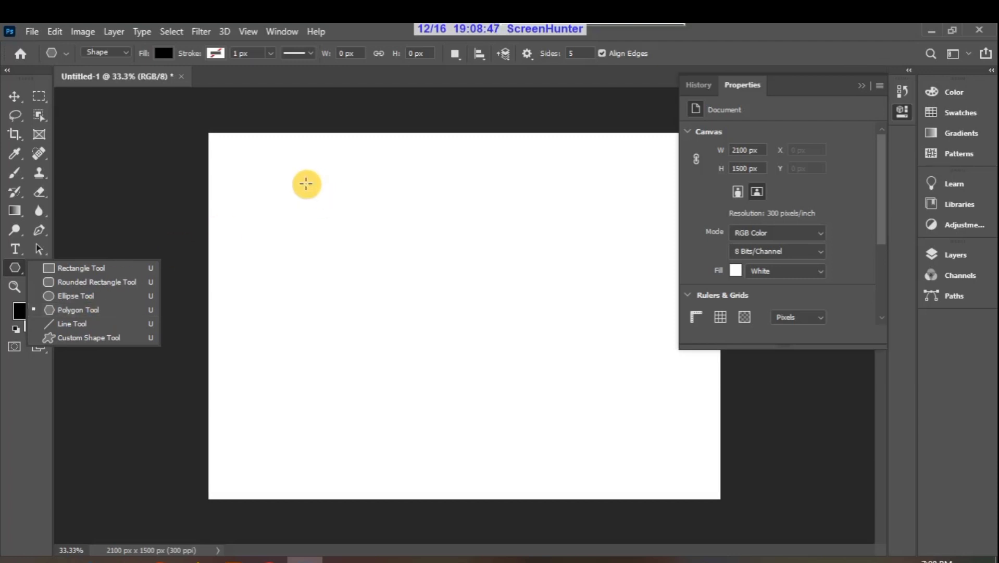
drag(306, 184, 343, 238)
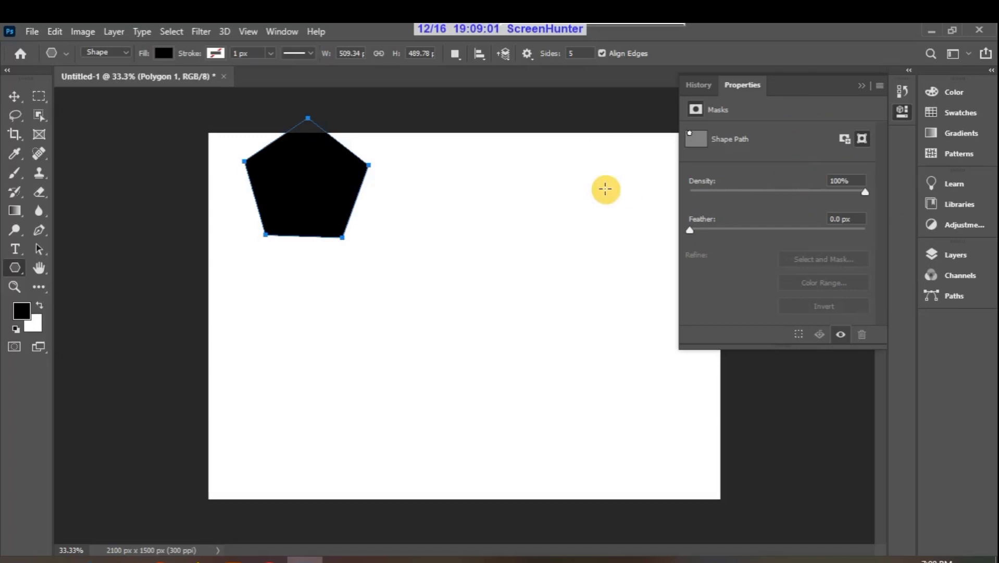
- Create a three-sided polygon near the middle of the canvas, keeping the offered width and height
click(443, 213)
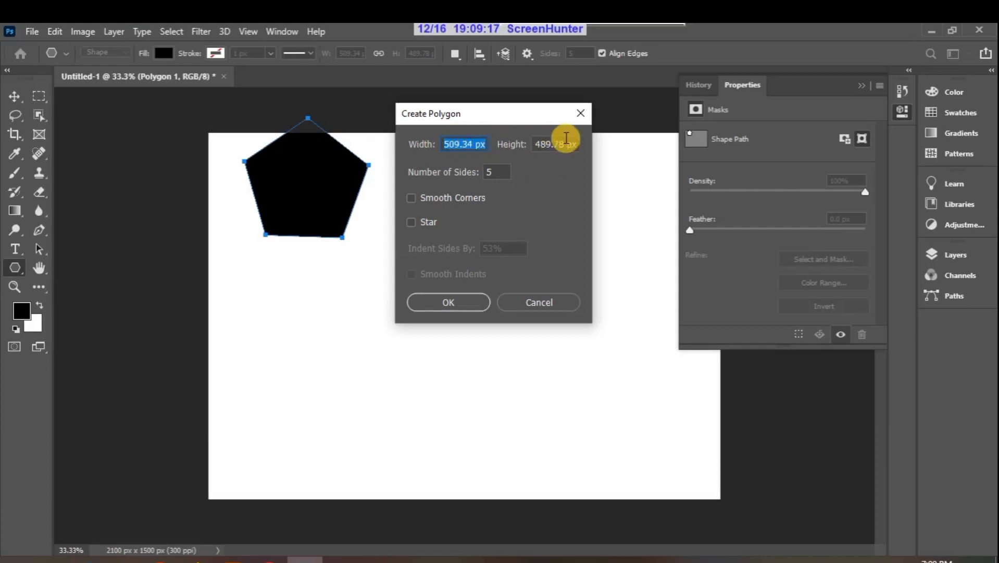
click(498, 173)
drag(498, 173, 482, 171)
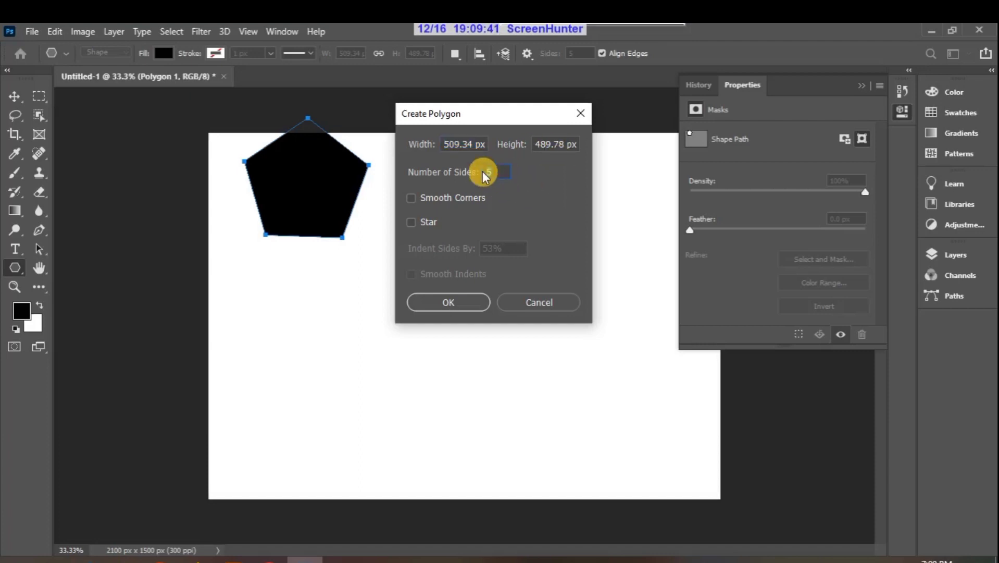
text(3)
click(435, 308)
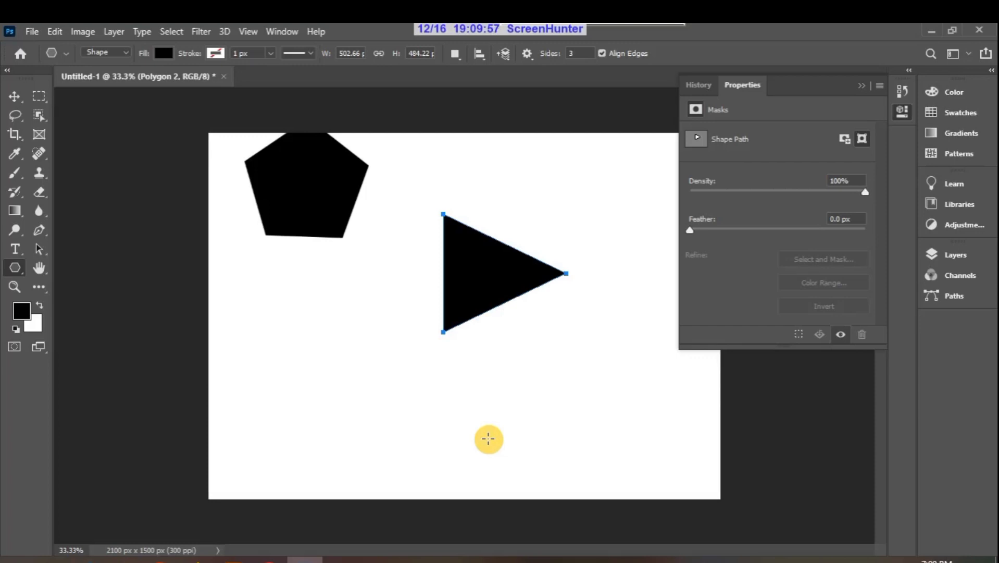
- Create a six-sided polygon just below the triangle, keeping the offered width and height
click(383, 325)
click(503, 169)
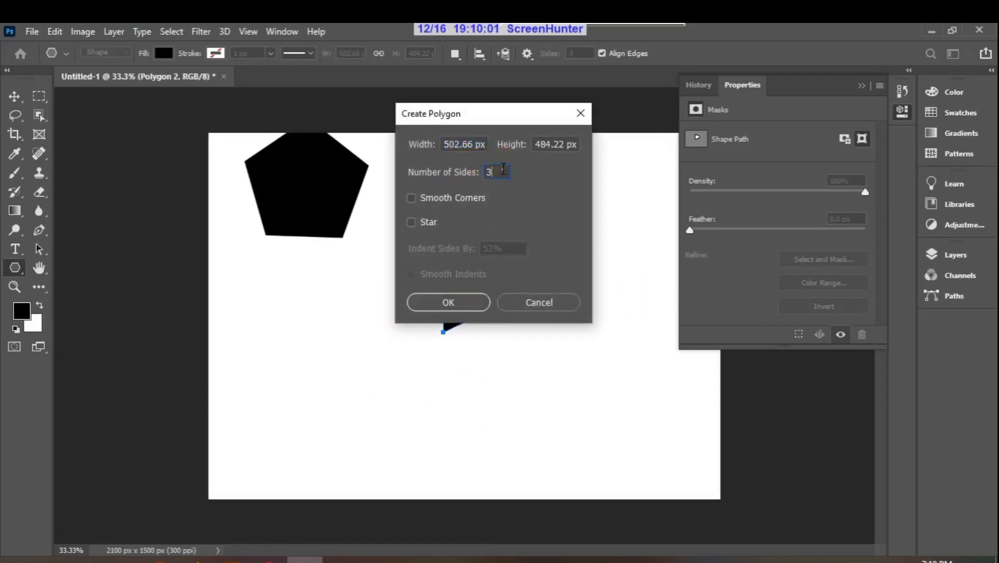
click(470, 174)
text(6)
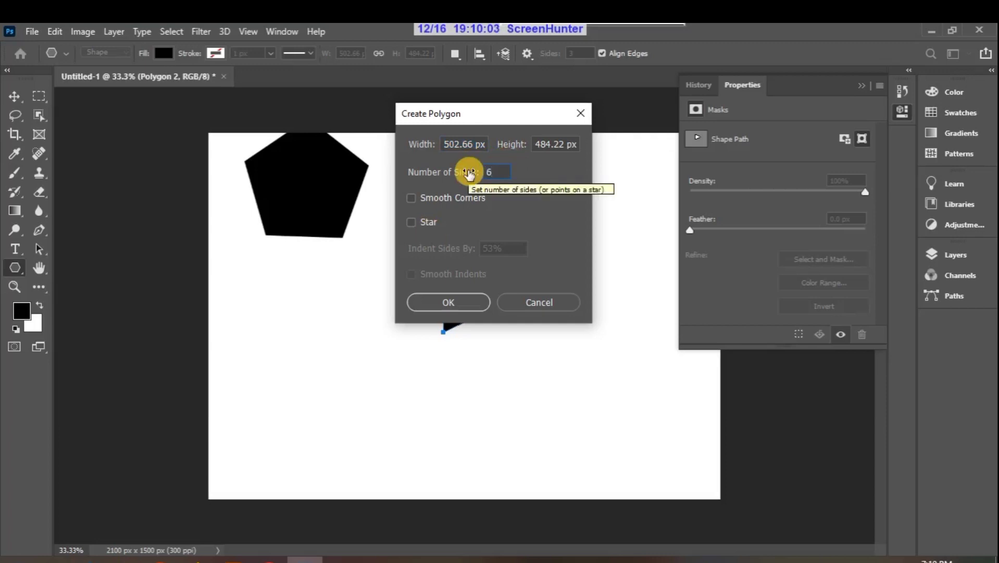
key(Return)
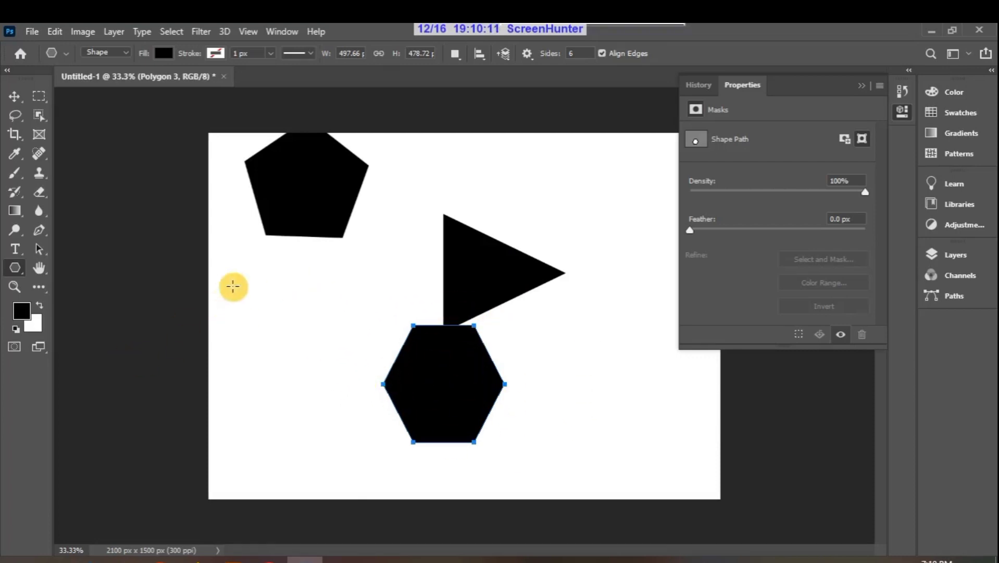
- Draw four more freehand hexagons of different sizes across the left, centre and right of the canvas
mouse_move(237, 273)
mouse_down()
mouse_move(286, 321)
mouse_move(261, 307)
mouse_up()
drag(155, 357, 266, 394)
drag(337, 225, 483, 320)
drag(542, 272, 596, 351)
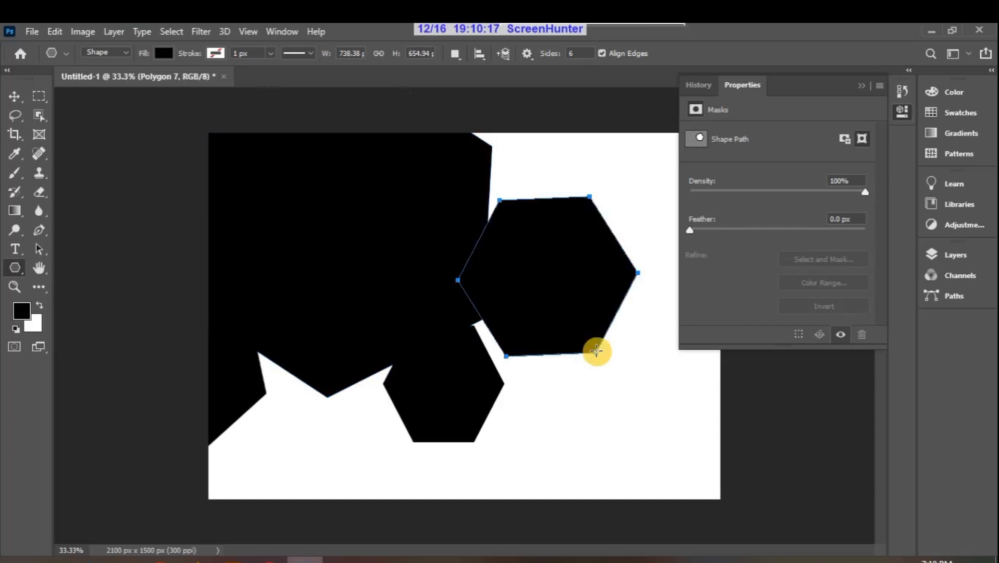
- Undo all the drawn polygons back to the empty canvas
key(ctrl+z)
key(ctrl+z)
key(ctrl+z)
key(ctrl+z)
key(ctrl+z)
key(ctrl+z)
key(ctrl+z)
key(ctrl+z)
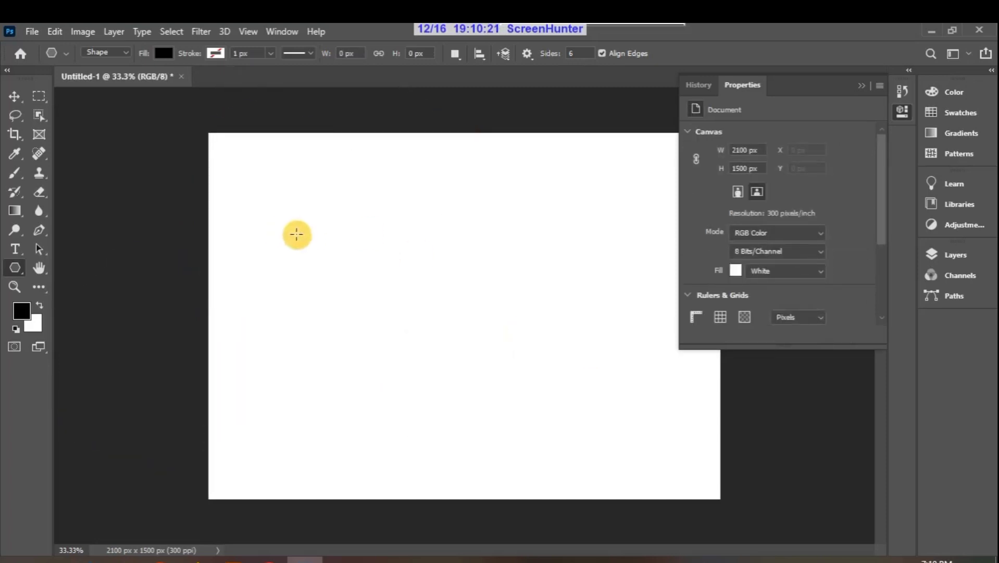
- Create a four-sided polygon at the offered size in the canvas's upper-left area and draw a larger one, about 324 px wide, beside it
click(296, 234)
drag(501, 172, 470, 177)
text(4)
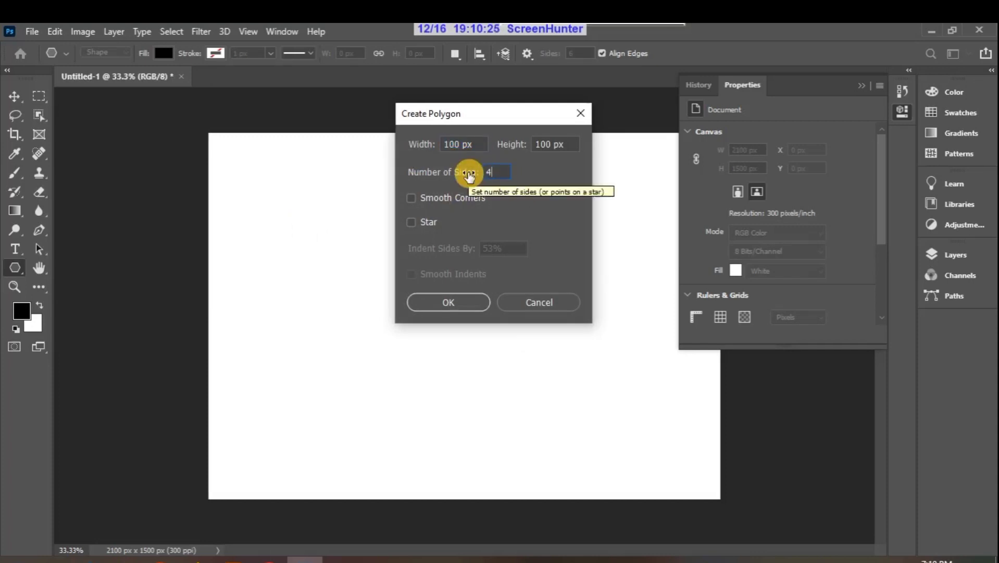
key(Return)
drag(368, 225, 368, 266)
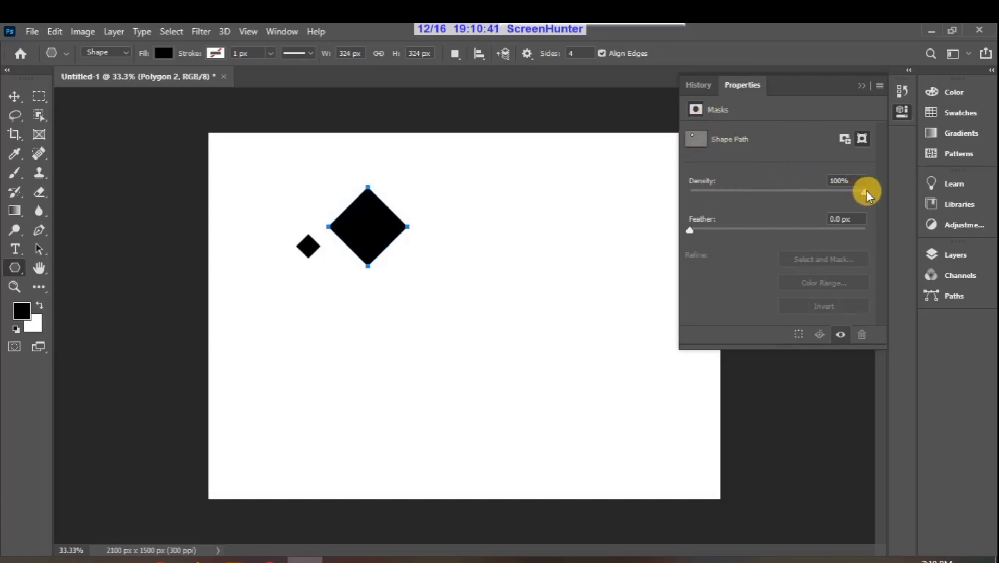
- Feather the larger diamond by 48.9 px, and reset its feather to 0 px
drag(692, 224, 785, 231)
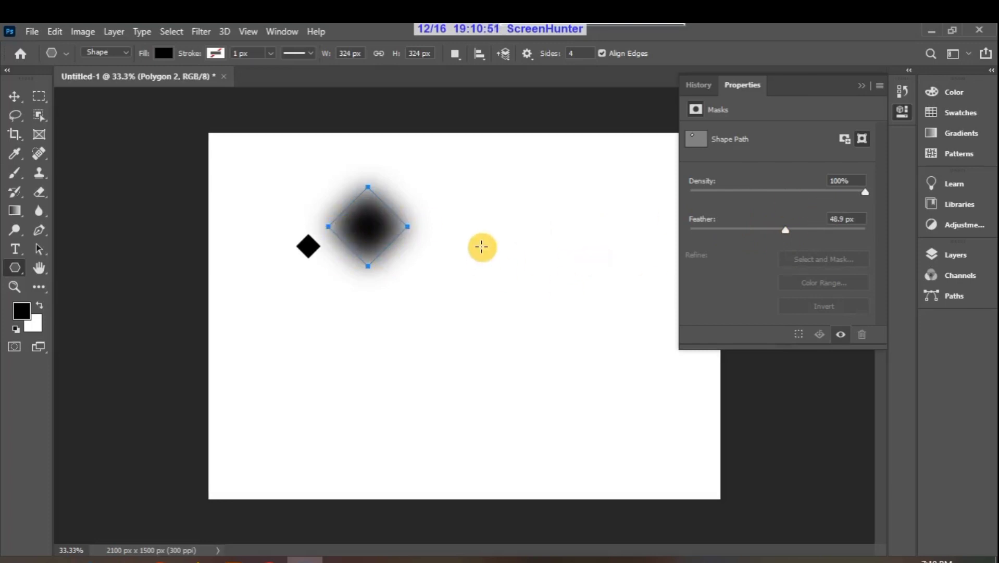
drag(781, 228, 688, 229)
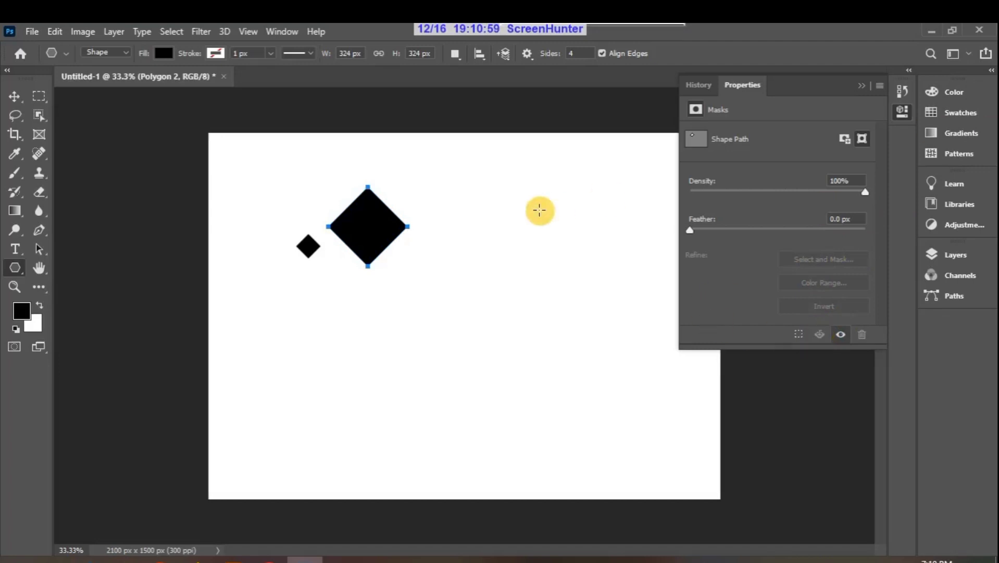
- Delete both four-sided polygons from the canvas
key(Delete)
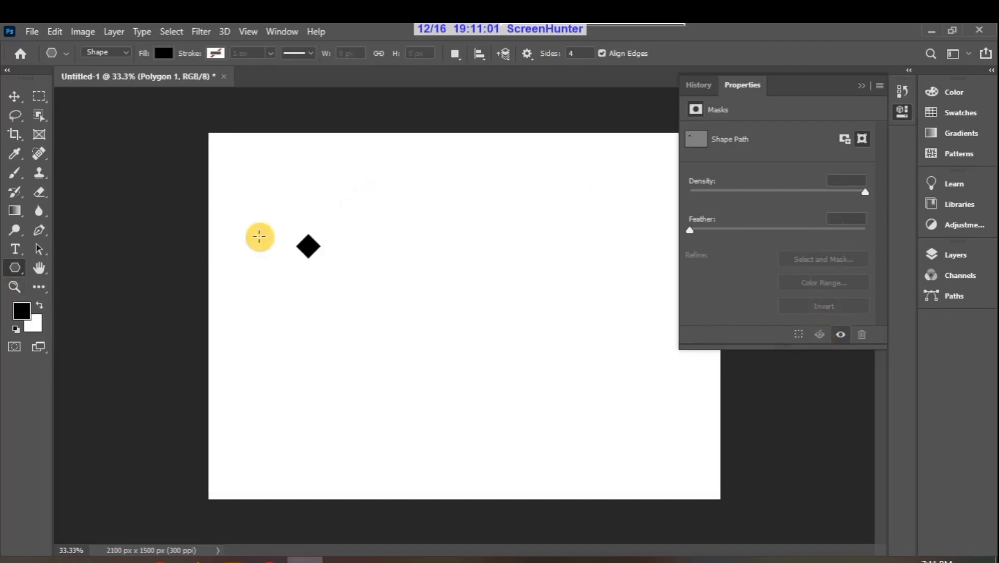
key(Delete)
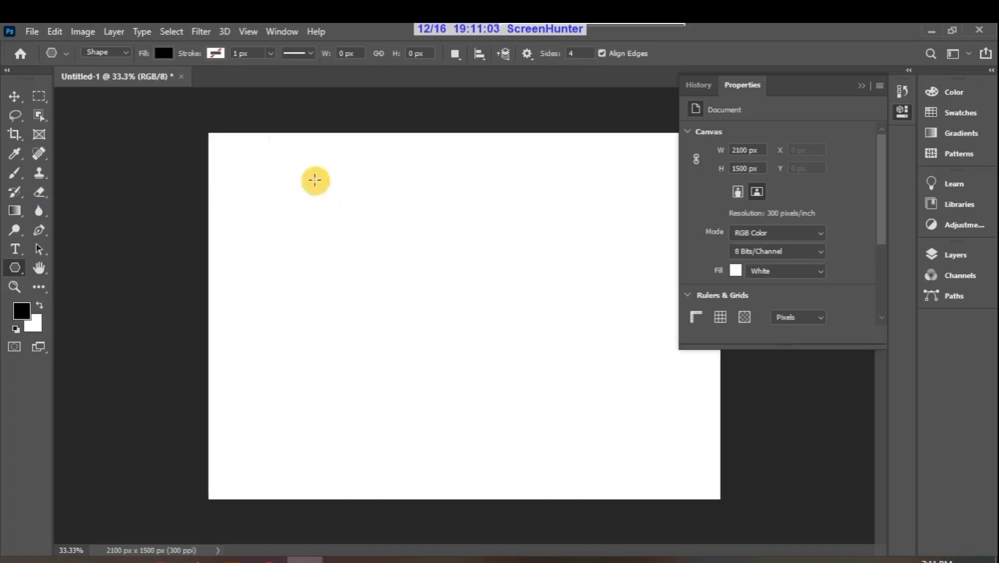
- With the Line tool, draw five freehand lines crossing the canvas: two roughly horizontal, two roughly vertical and one long diagonal
right_click(12, 271)
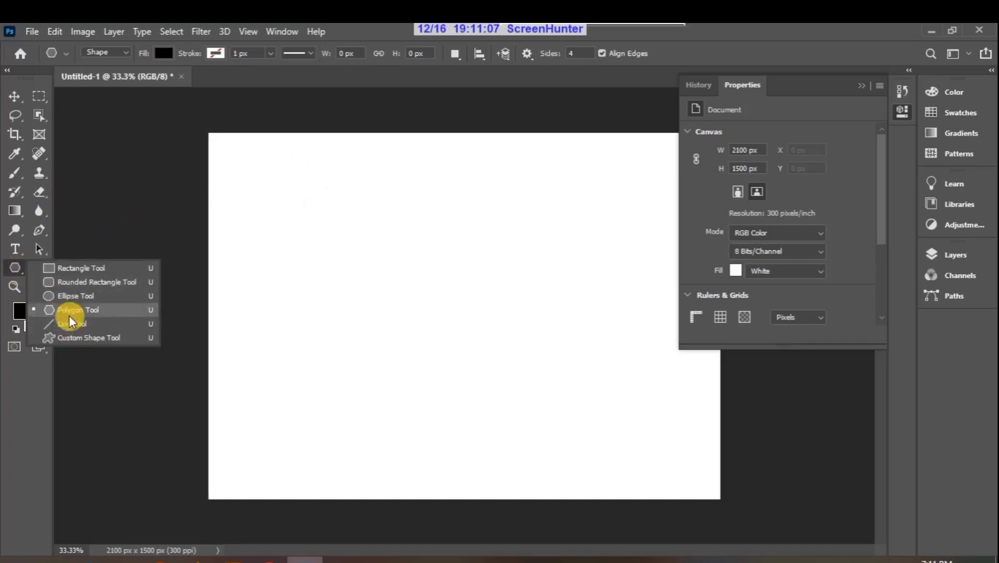
click(69, 315)
key(shift+u)
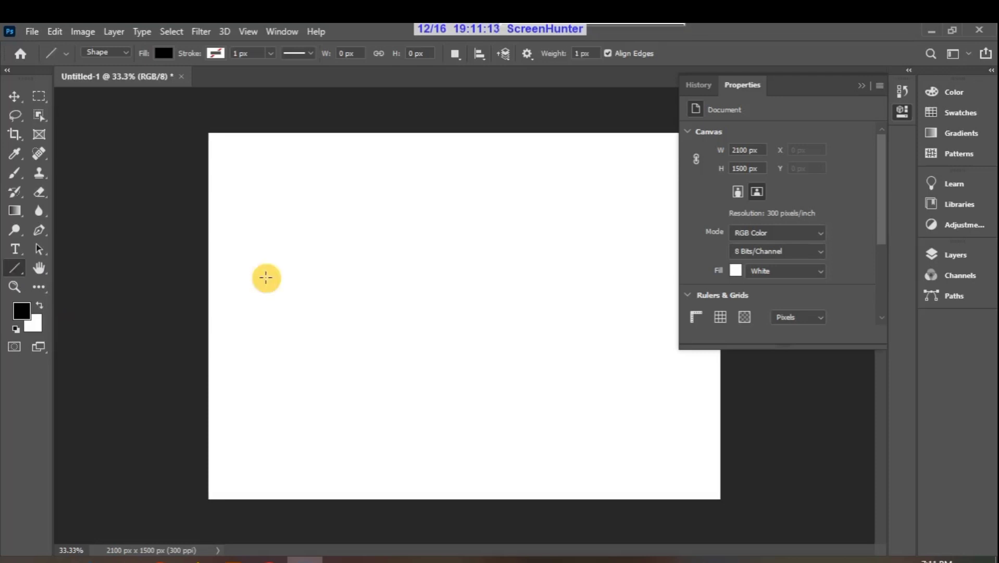
drag(272, 237, 557, 231)
drag(452, 395, 442, 169)
drag(304, 305, 622, 272)
drag(534, 173, 534, 378)
drag(507, 168, 214, 493)
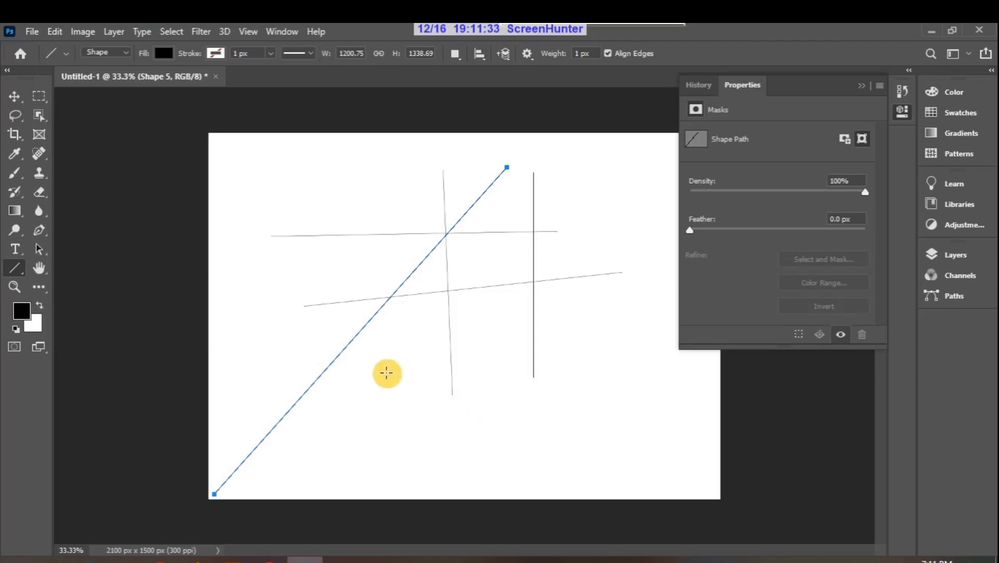
- Draw a perfectly straight horizontal line below the crossing lines and a perfectly straight vertical line near the canvas's left side
click(363, 390)
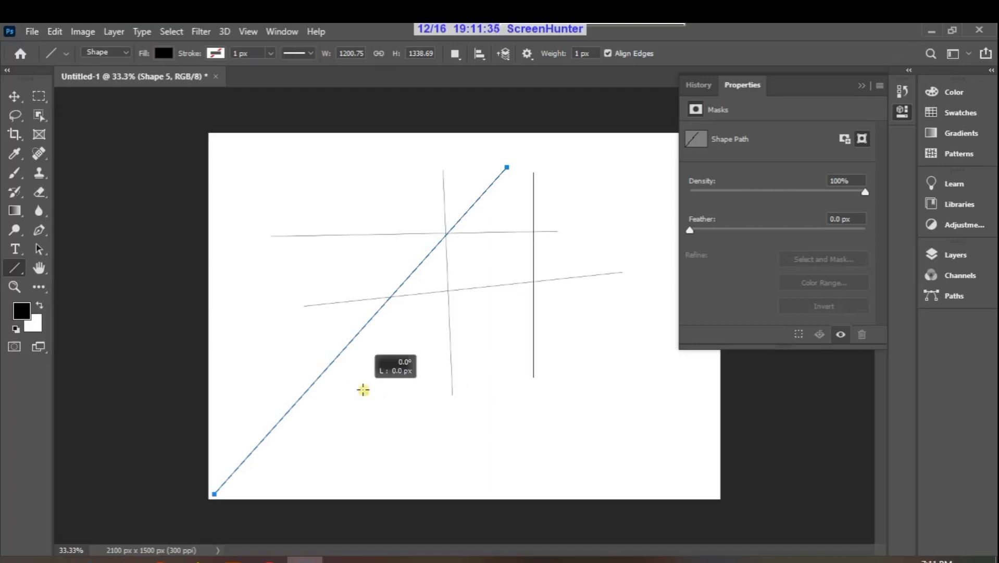
drag(364, 389, 666, 358)
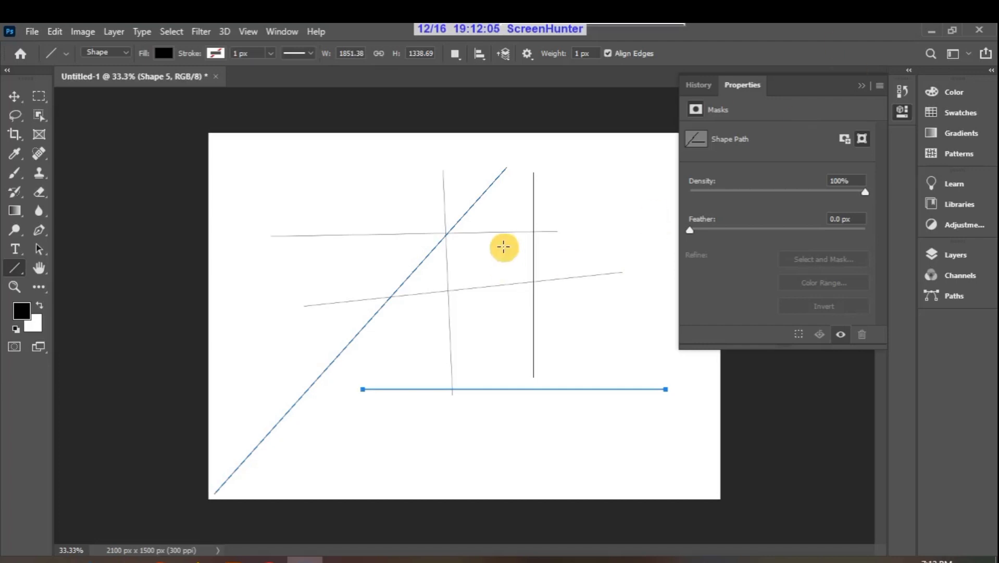
key(shift)
drag(312, 192, 280, 433)
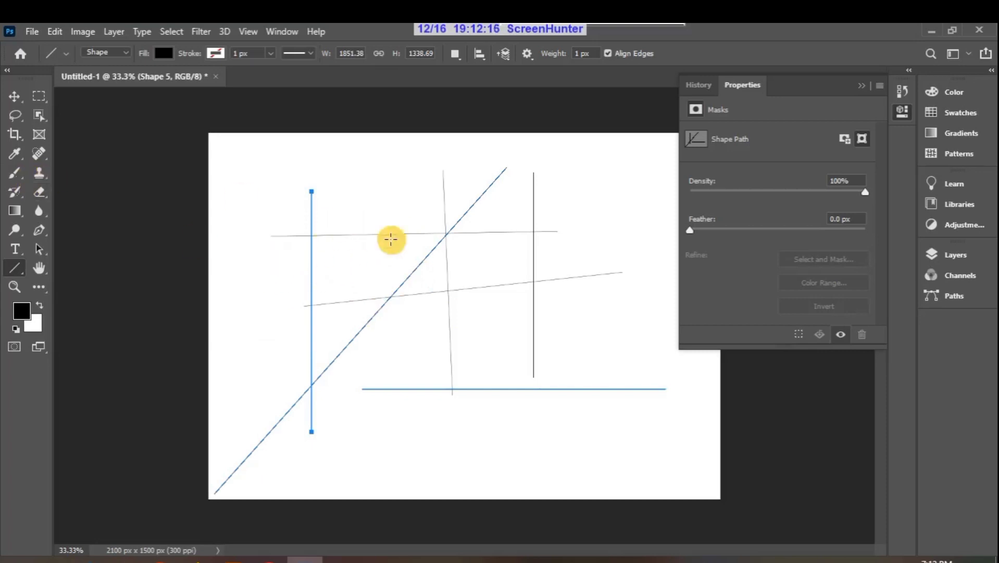
- Set the selected line shape's fill to dark blue and its stroke to yellow, 20 px wide
click(170, 53)
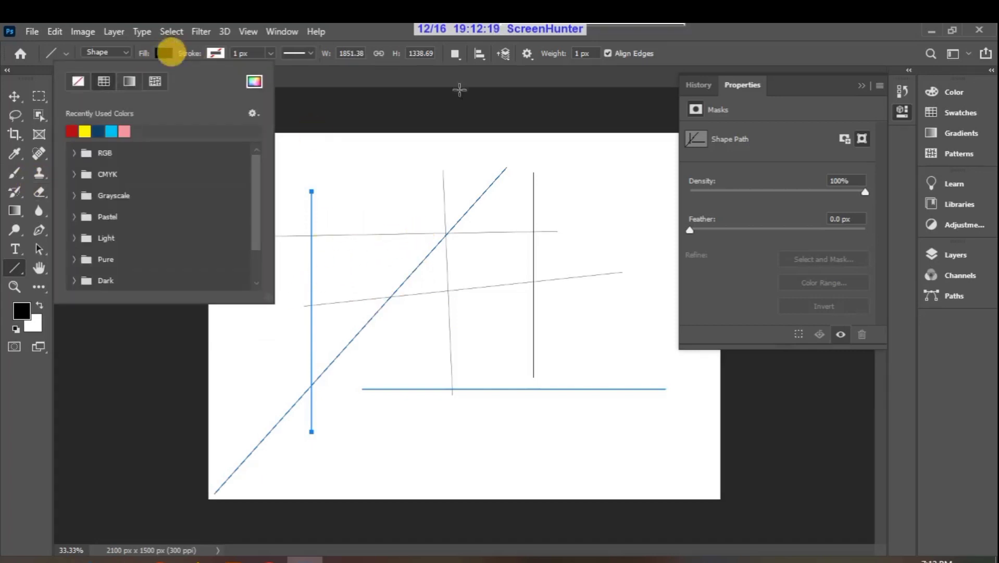
click(163, 53)
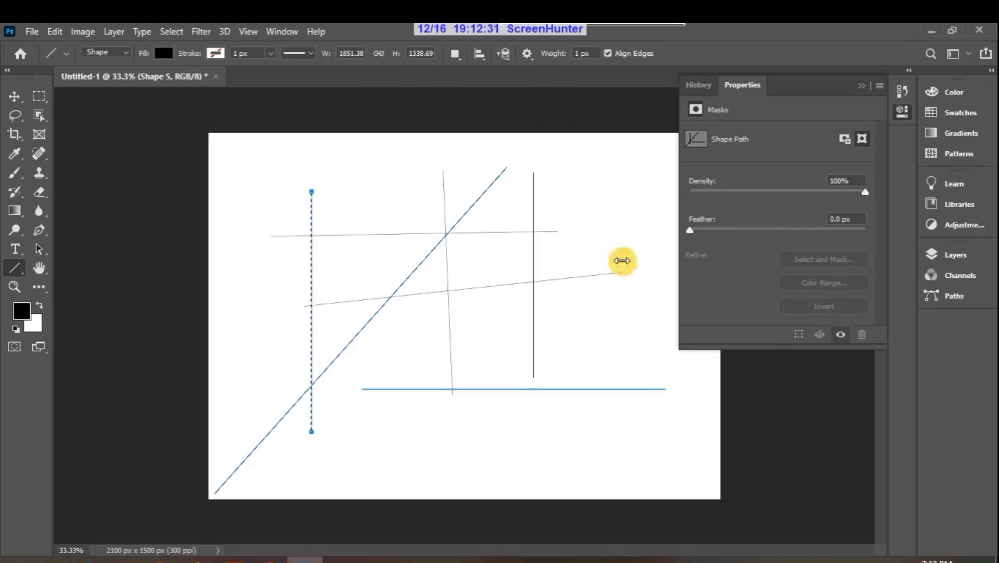
click(157, 56)
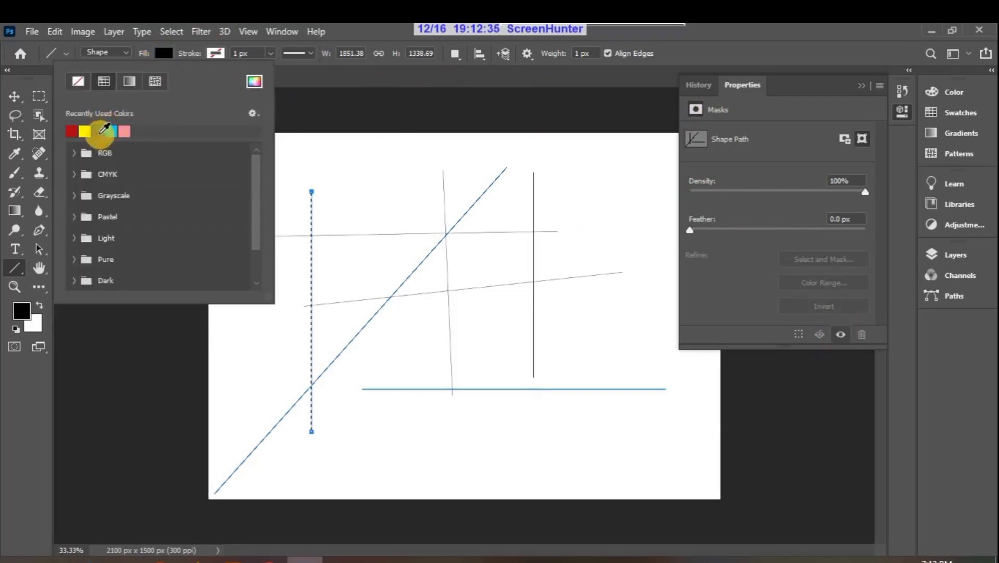
click(216, 53)
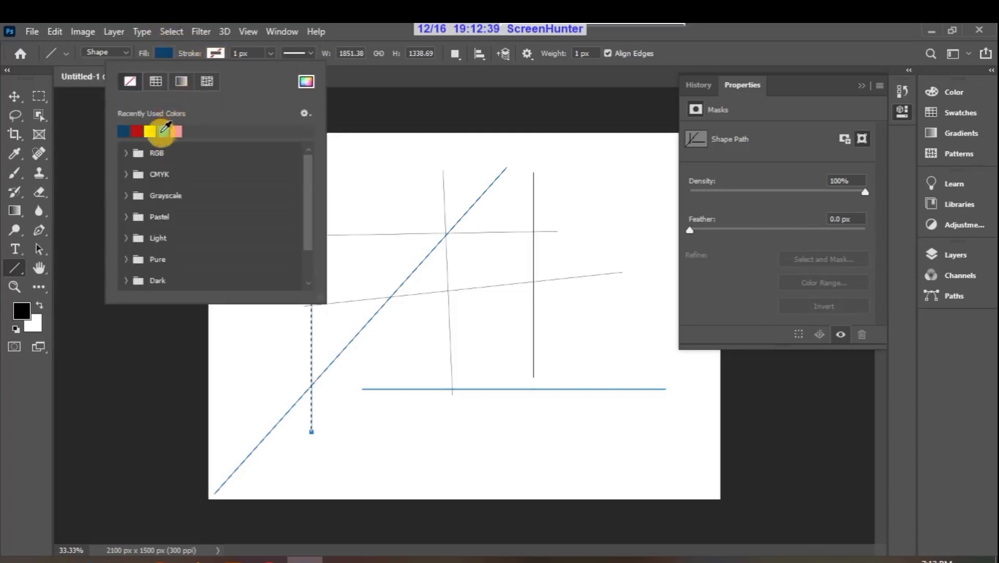
click(150, 131)
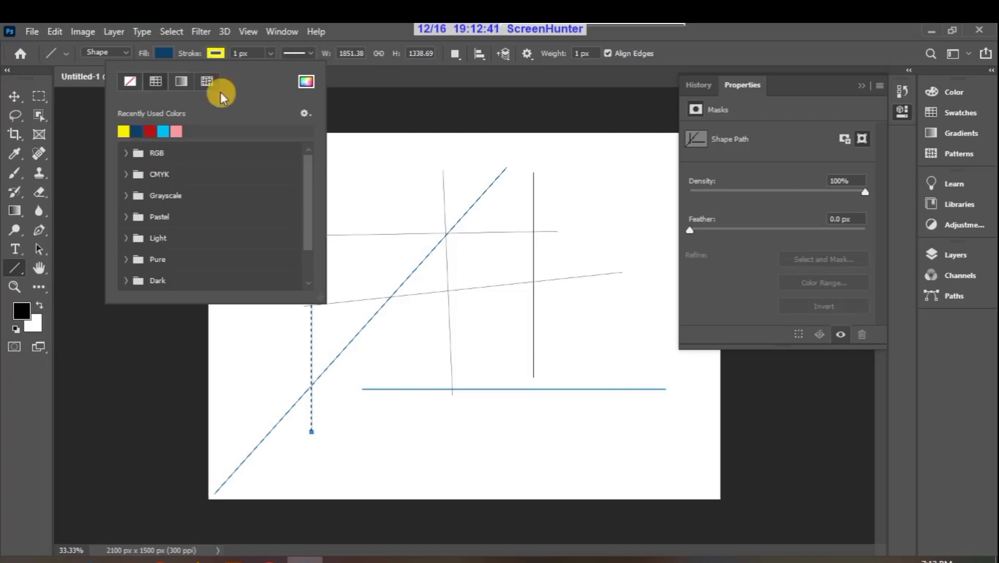
click(239, 53)
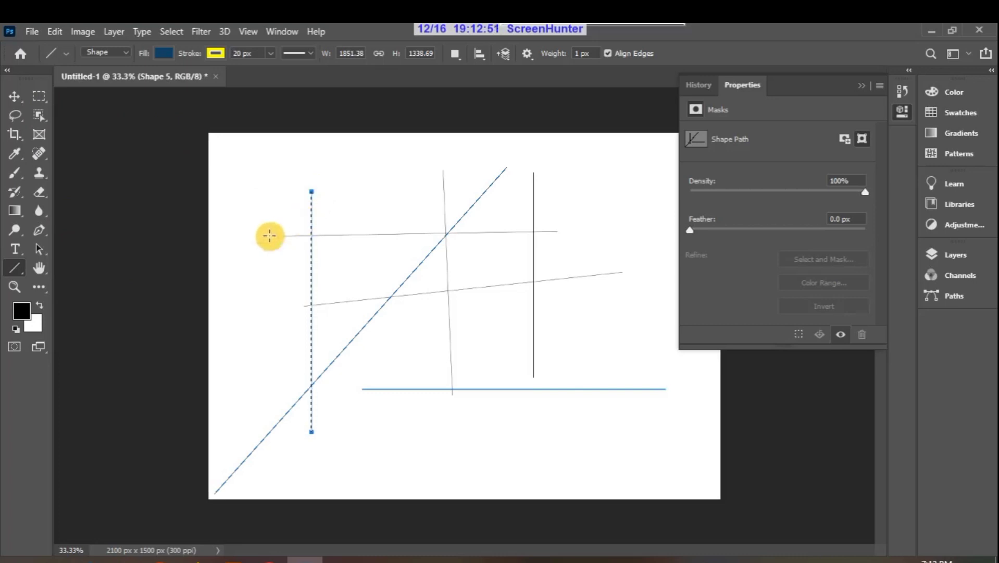
- Change the line shape's stroke to red, 120 px wide, with the dotted line style
click(214, 53)
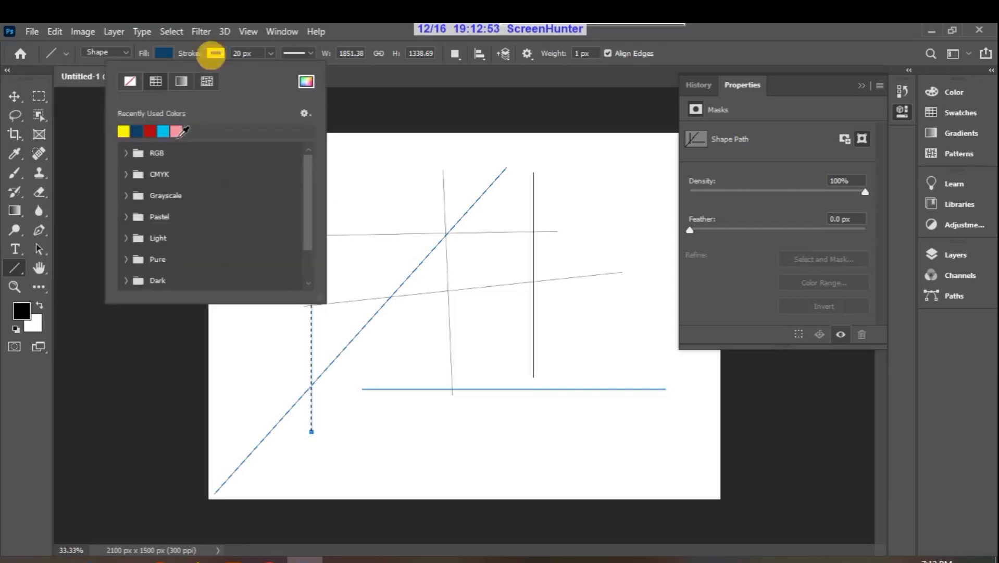
click(148, 134)
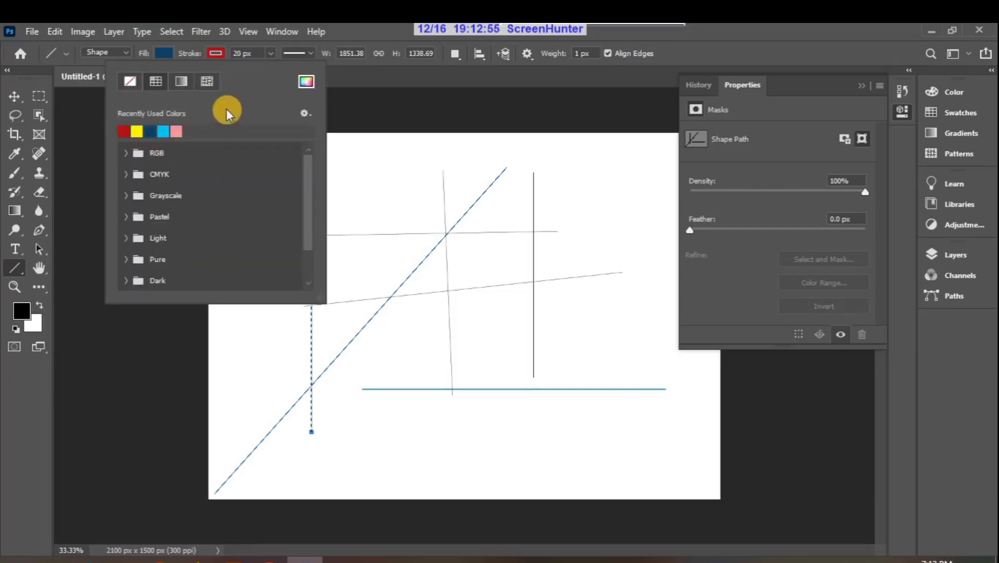
double_click(241, 53)
text(1)
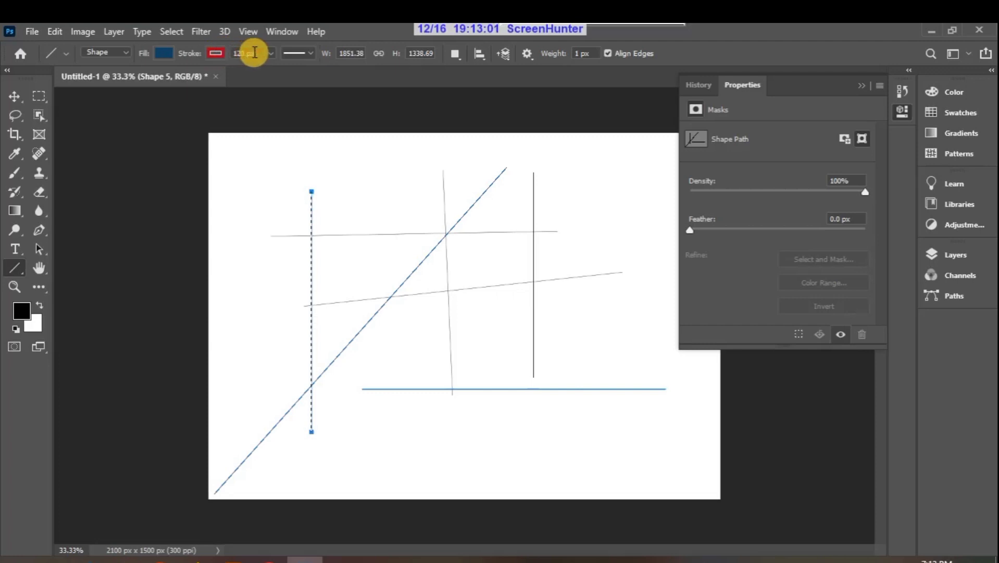
click(298, 53)
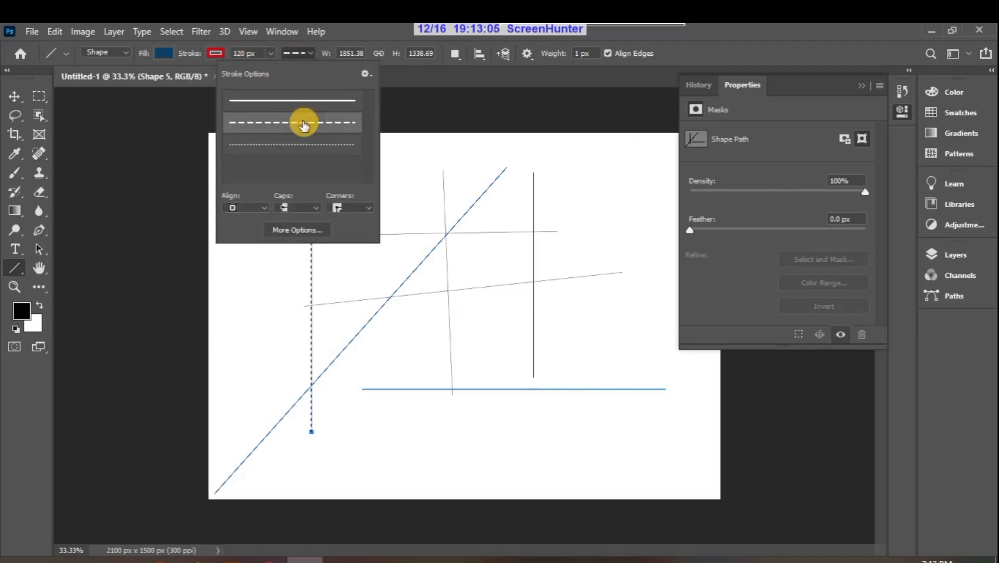
click(295, 147)
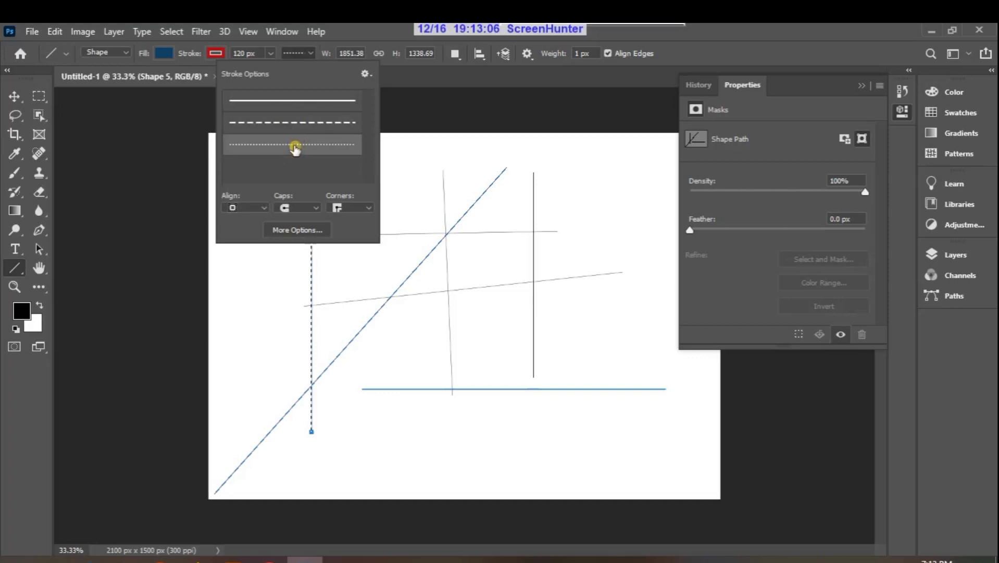
click(151, 175)
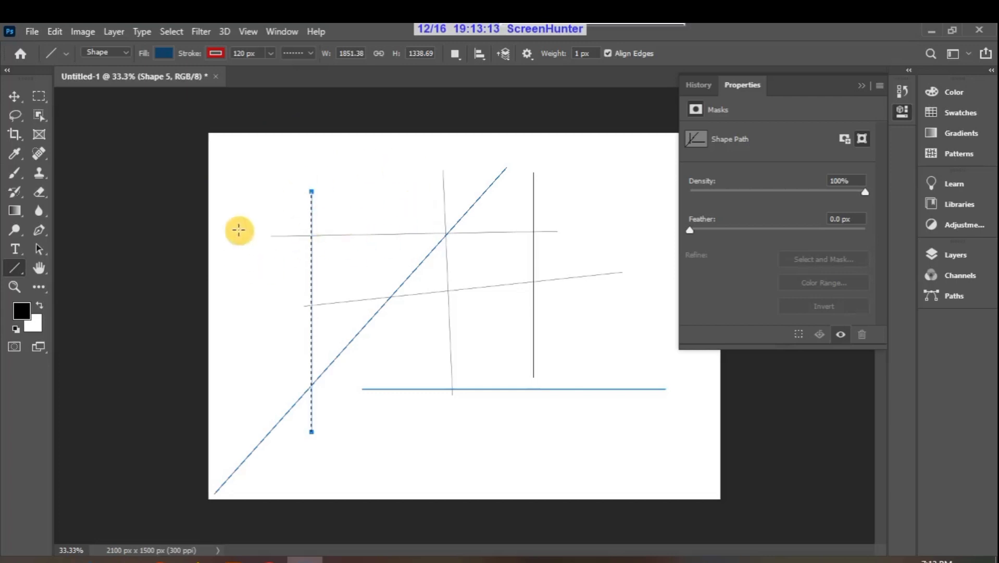
click(271, 233)
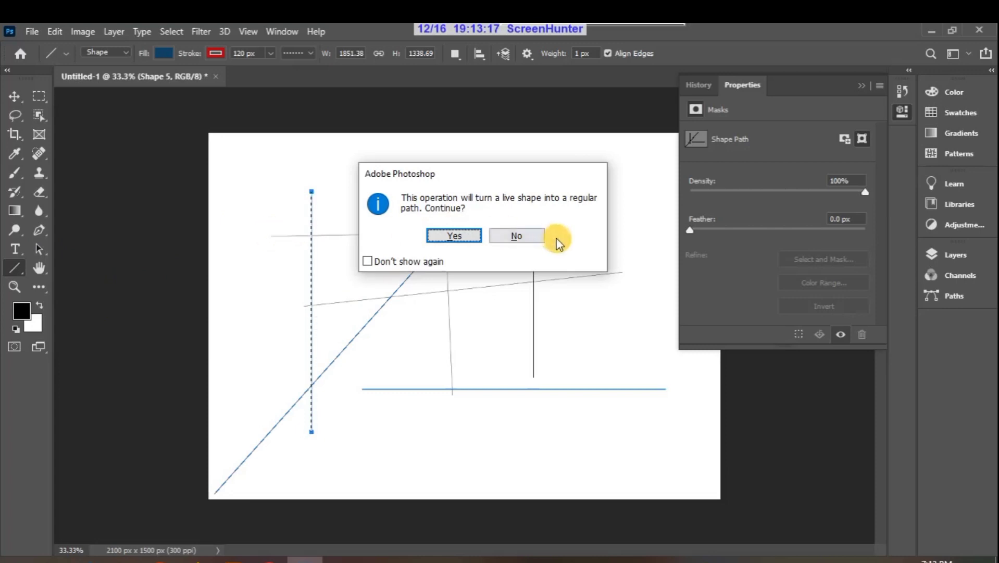
click(528, 235)
click(350, 237)
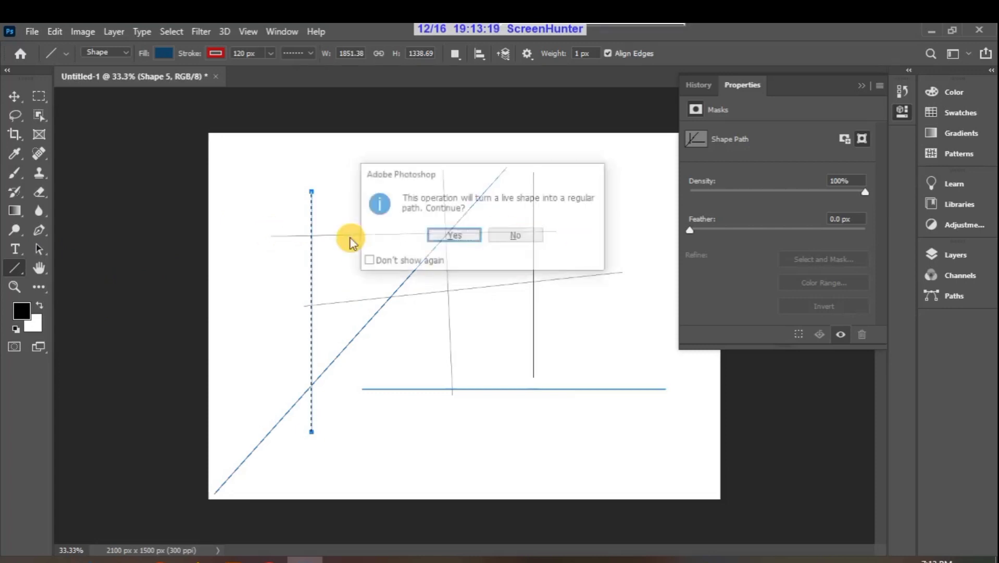
click(382, 260)
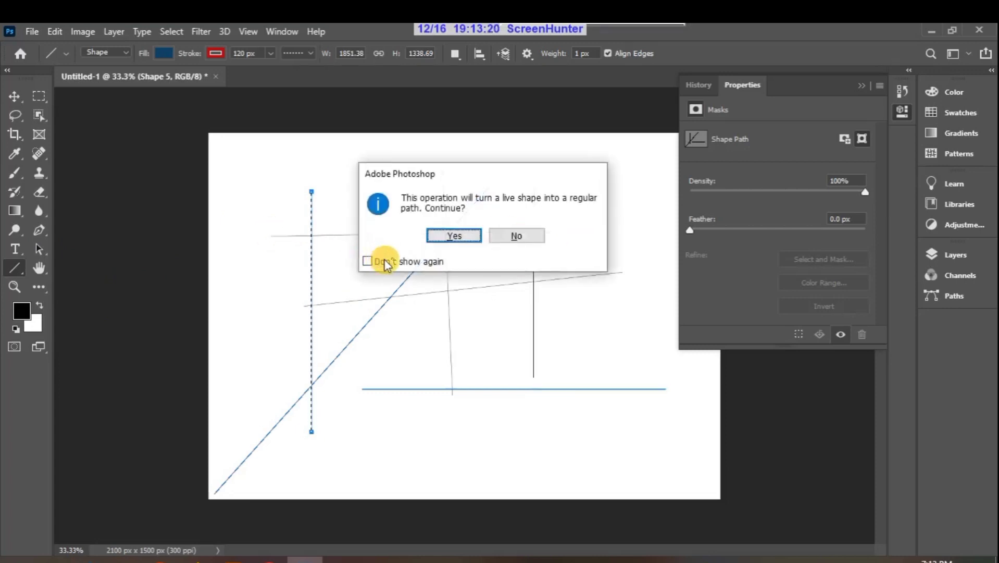
click(501, 235)
- Switch to the Custom Shape tool and collapse the shape properties to uncover the canvas
drag(12, 267, 96, 335)
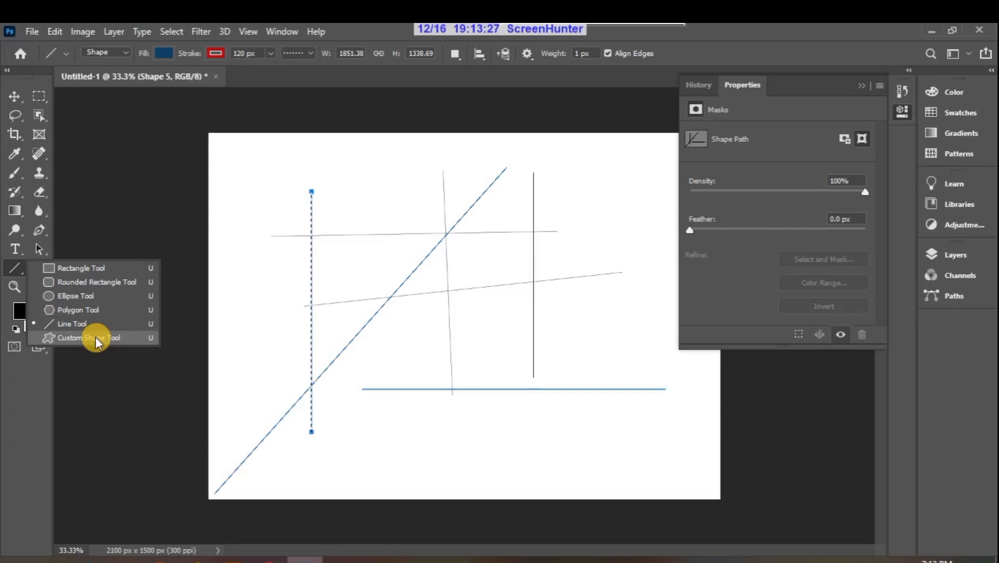
click(95, 337)
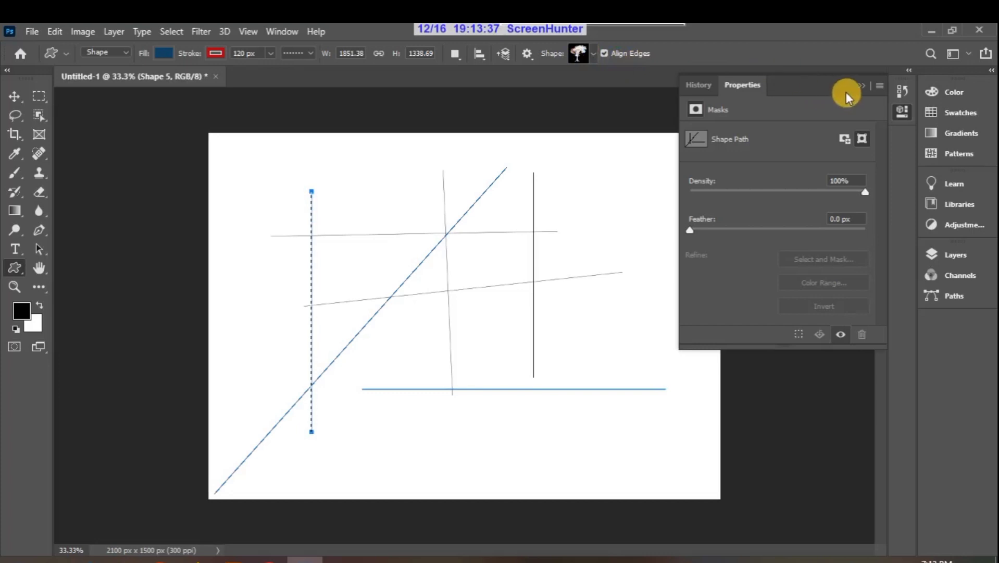
click(860, 87)
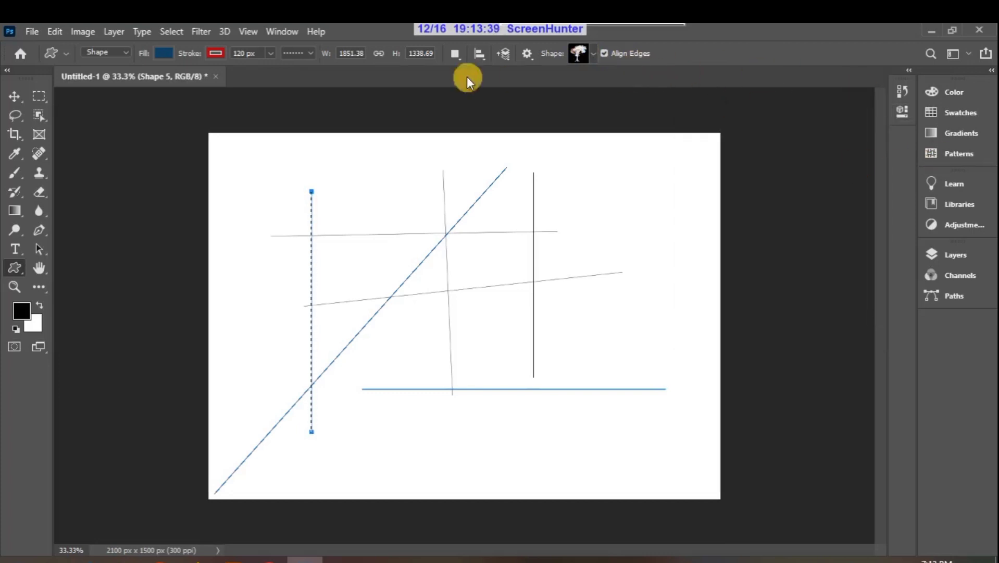
- Draw two Leaf Trees palm shapes, about 447 by 675 px on the canvas's left and about 207 by 903 px on its right
click(584, 53)
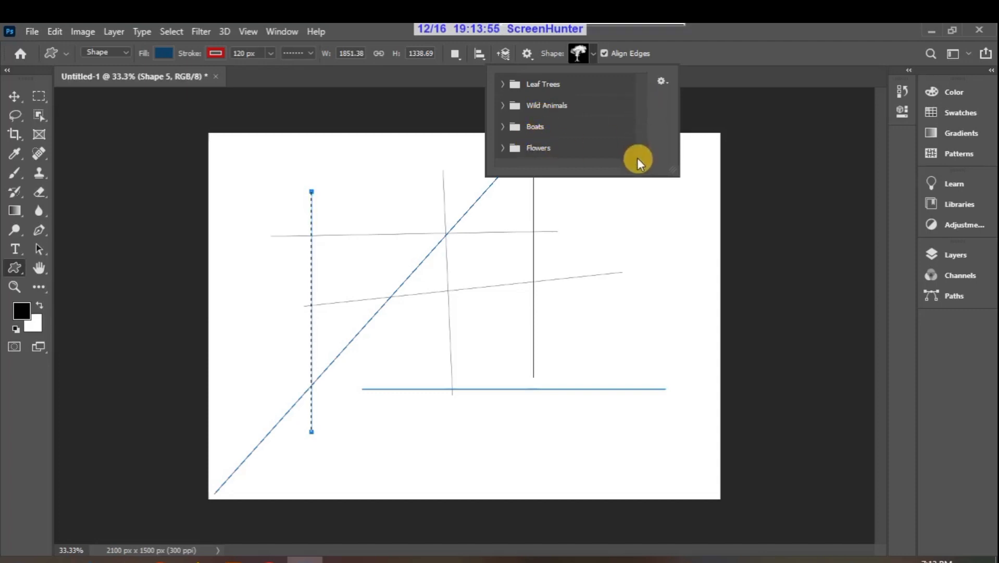
click(510, 87)
click(505, 86)
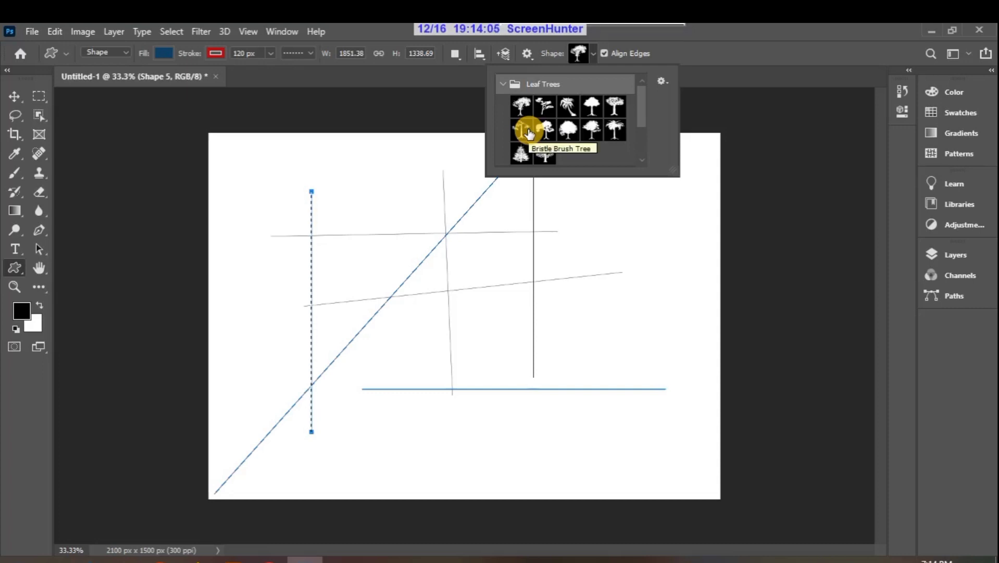
click(568, 106)
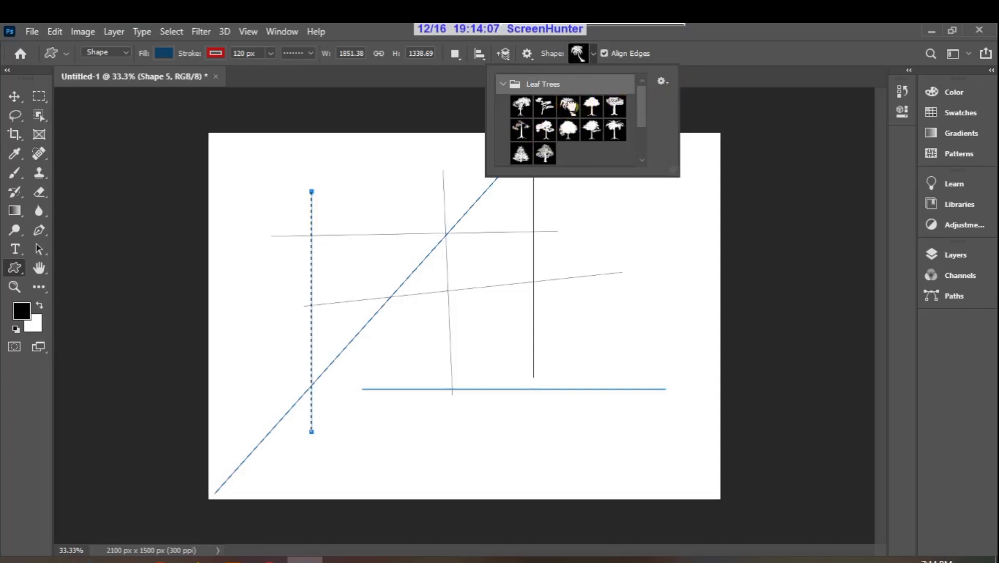
drag(273, 208, 384, 373)
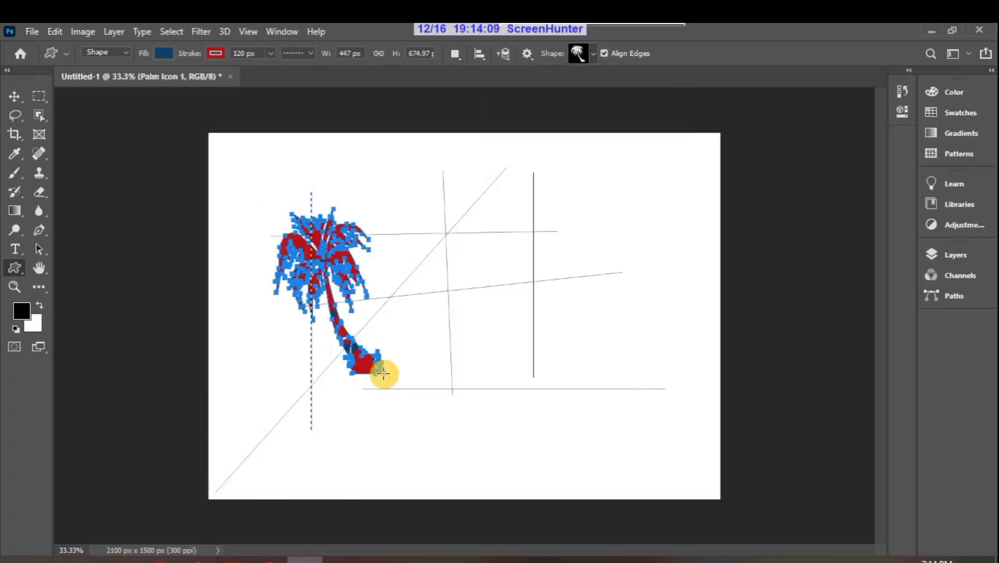
drag(623, 196, 671, 416)
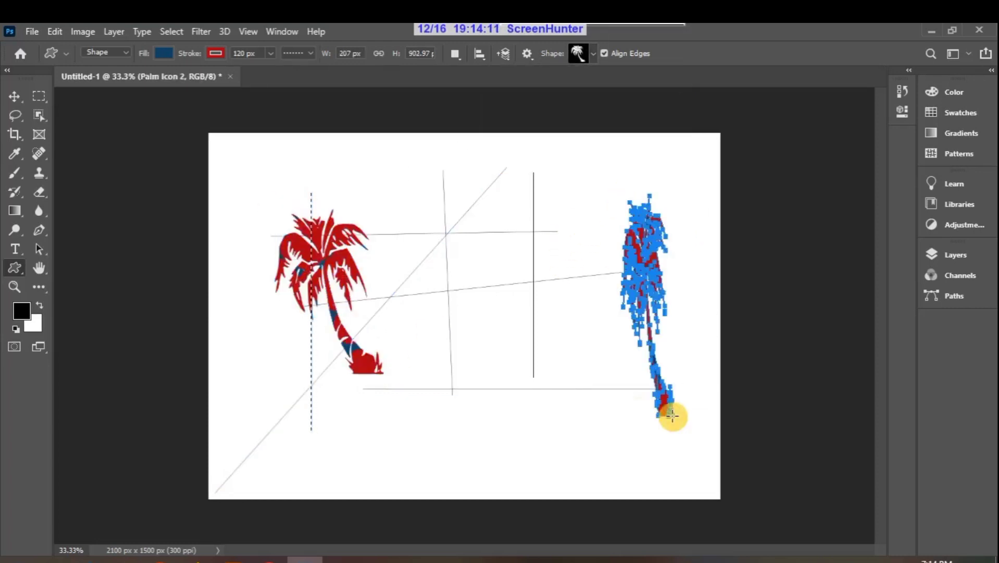
- Draw a third palm shape in the middle of the canvas, and undo all the palm and line shapes on it
drag(428, 215, 609, 449)
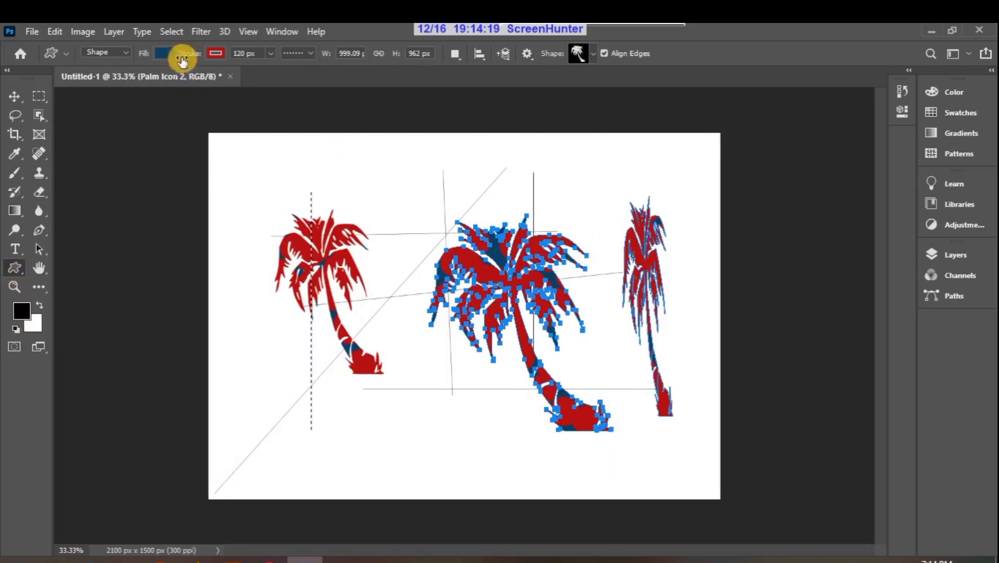
key(ctrl+z)
key(ctrl+z)
key(ctrl+z)
key(ctrl+z)
key(ctrl+z)
key(ctrl+z)
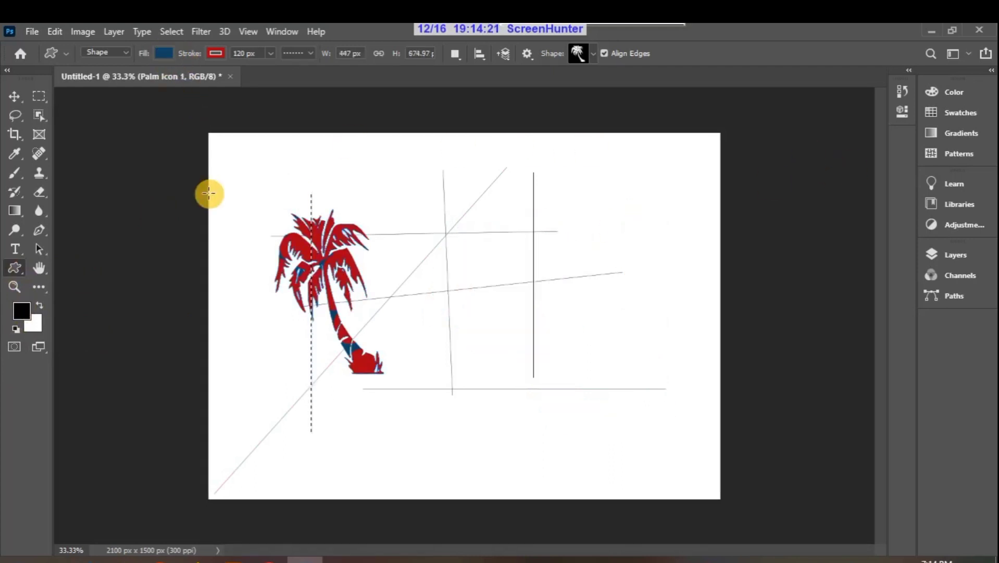
key(ctrl+z)
key(ctrl+z)
key(ctrl+z)
key(ctrl+z)
key(ctrl+z)
key(ctrl+z)
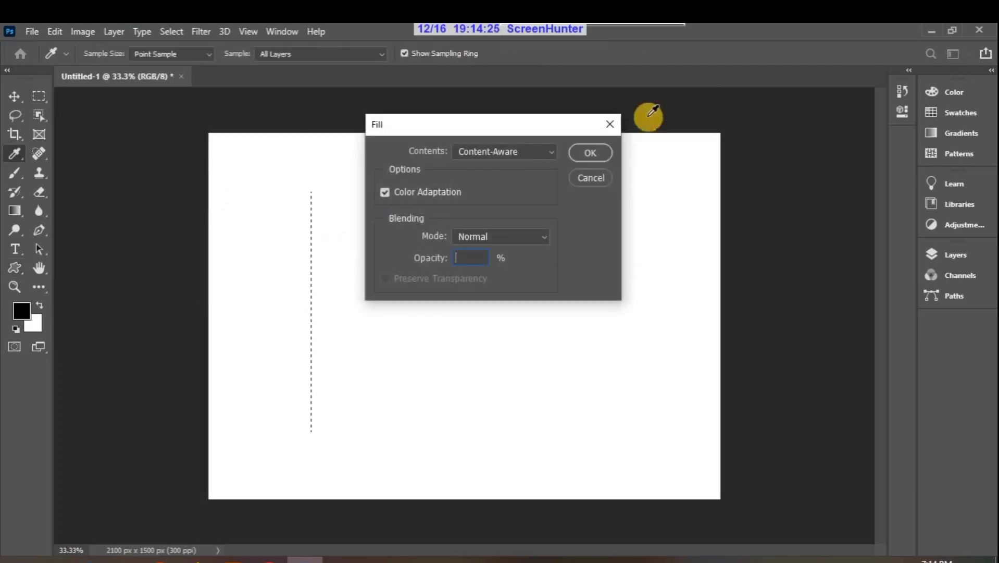
click(611, 123)
click(487, 237)
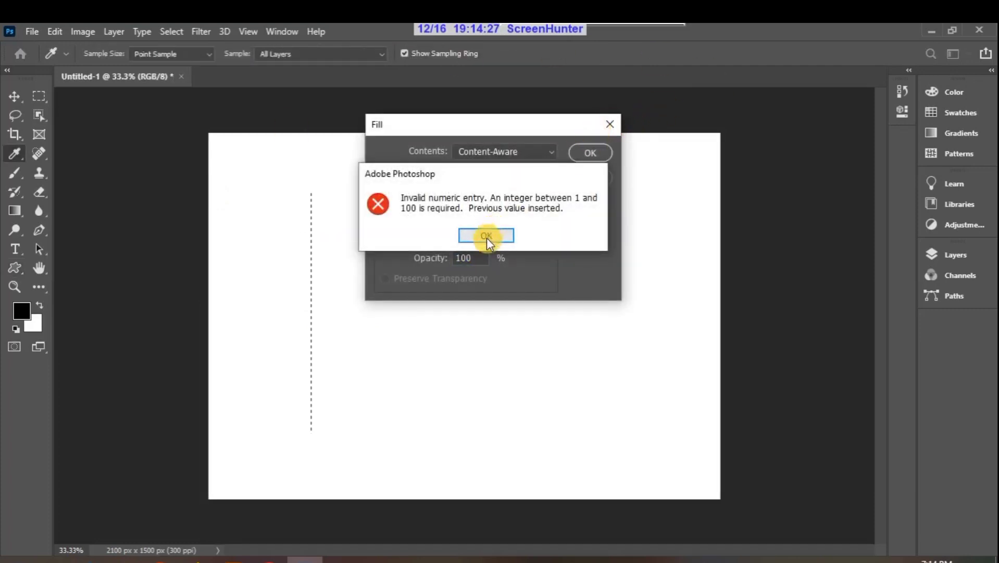
click(590, 152)
key(Delete)
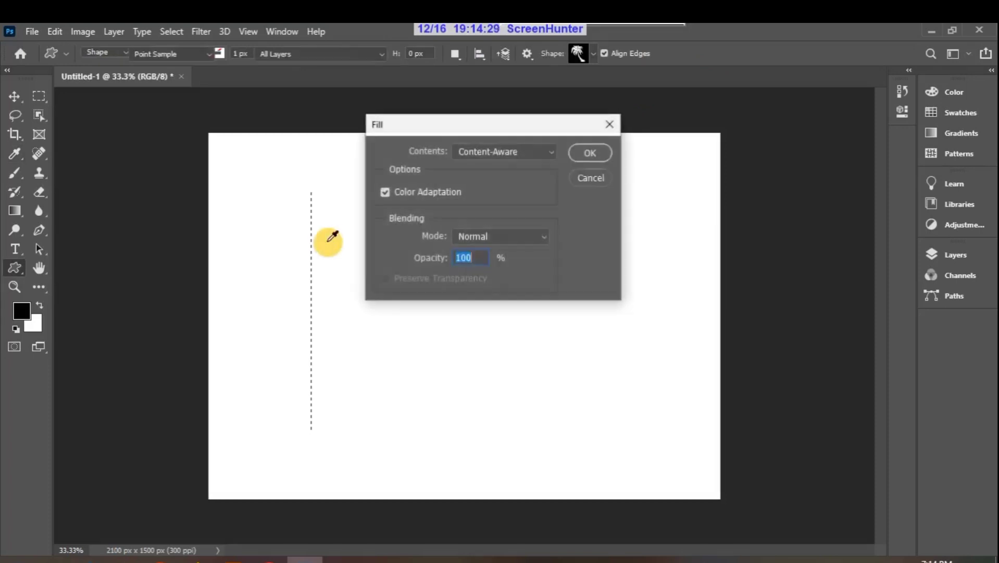
click(611, 122)
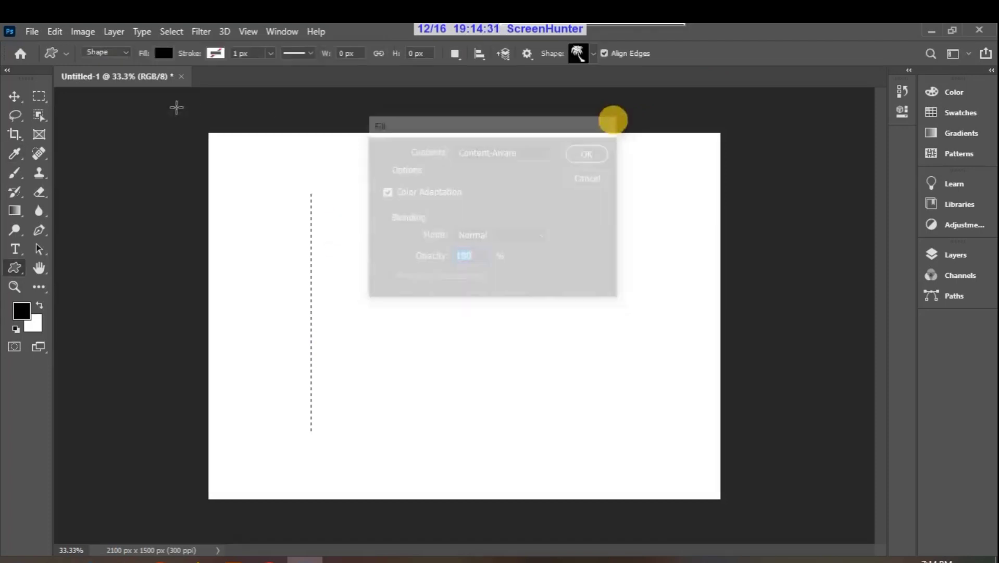
- Set the custom shape fill to a dark green with hue 120° using the color picker
click(164, 54)
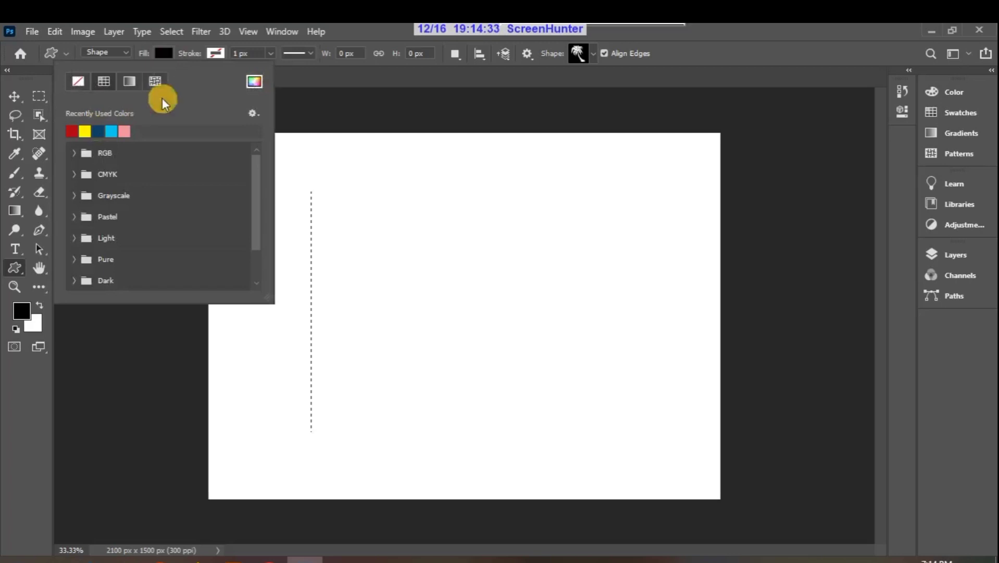
click(254, 80)
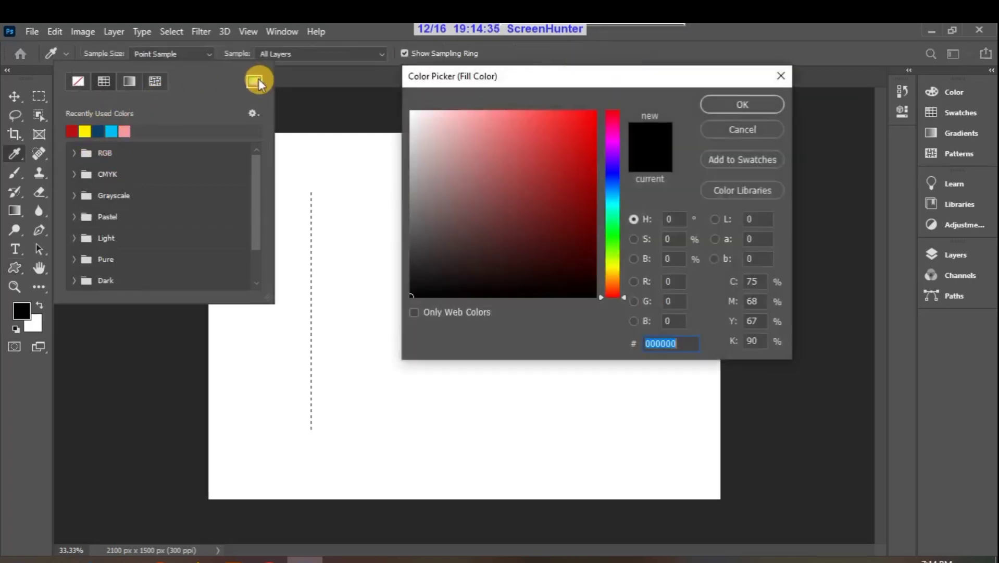
click(613, 236)
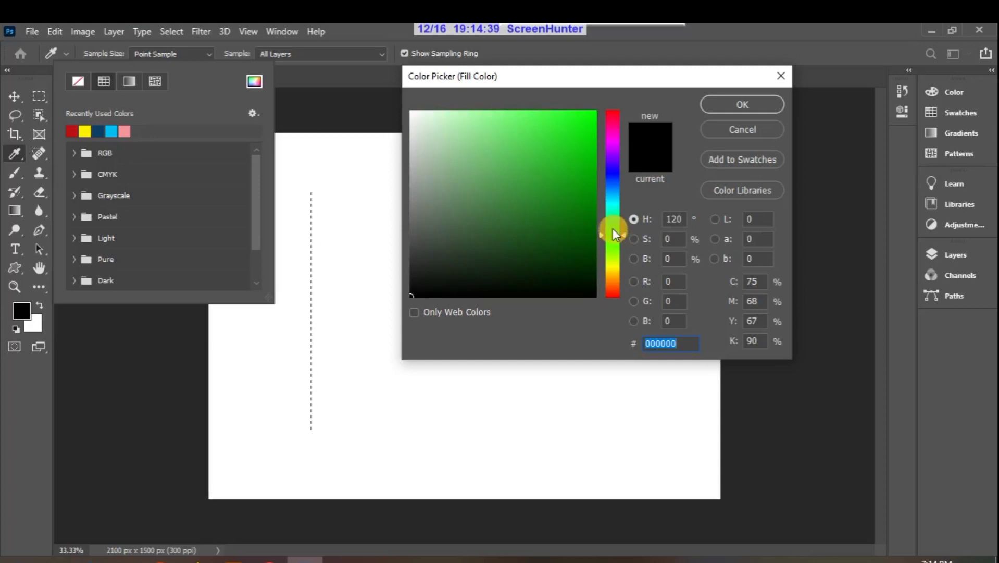
click(577, 266)
click(580, 258)
click(746, 109)
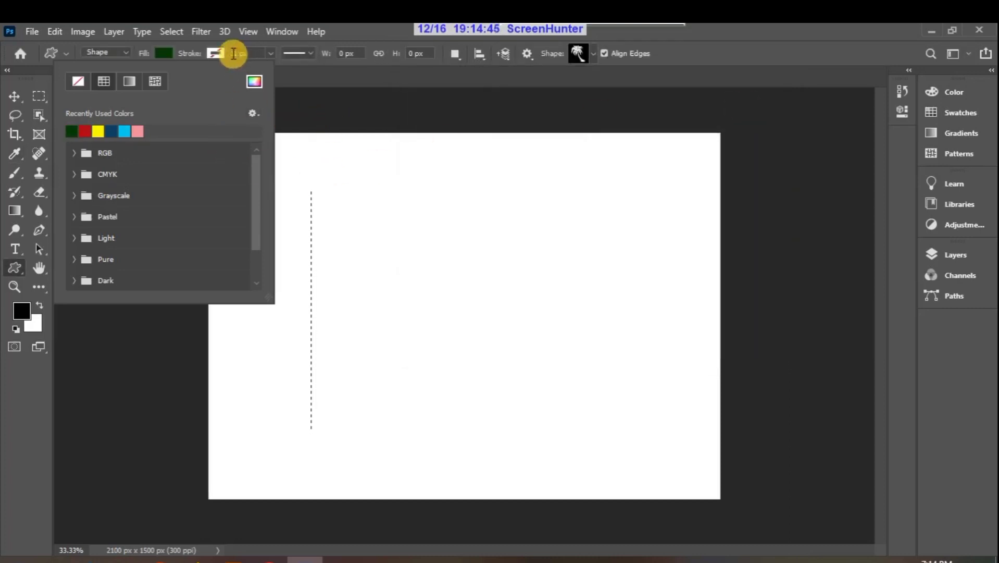
click(166, 53)
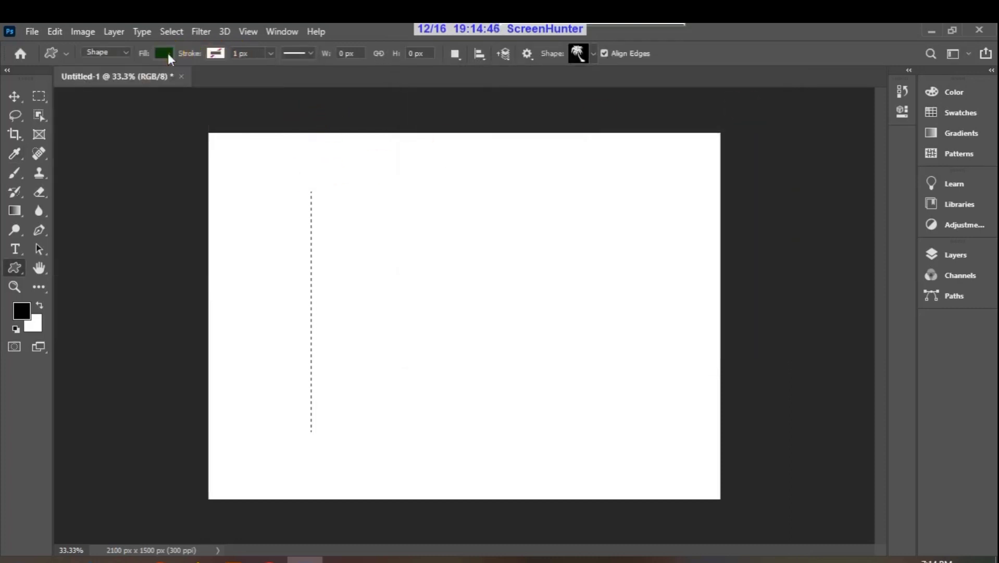
- Draw the Leaf Trees pine shape about 996 px tall on the right half of the canvas
click(583, 53)
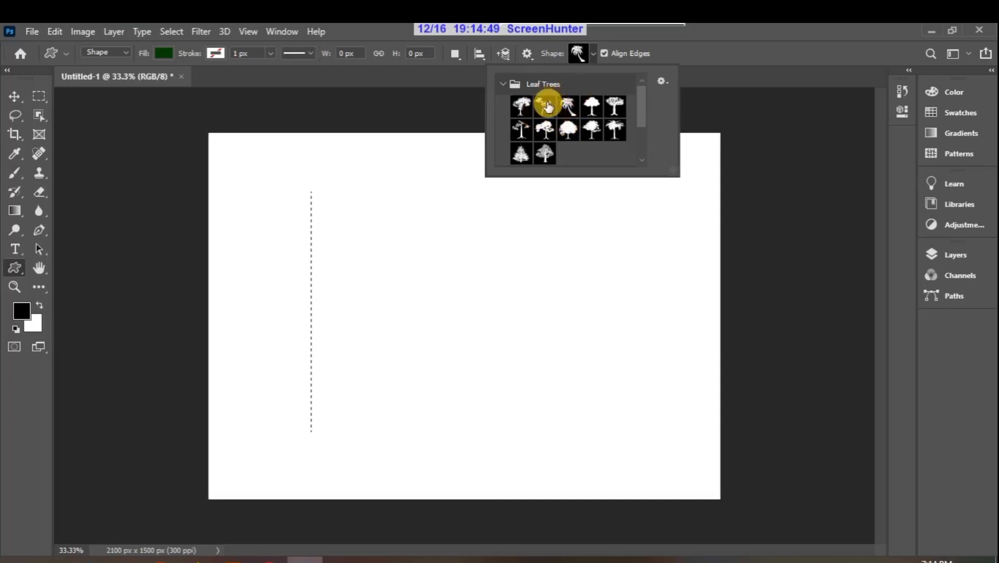
click(521, 154)
click(426, 194)
drag(404, 201, 660, 438)
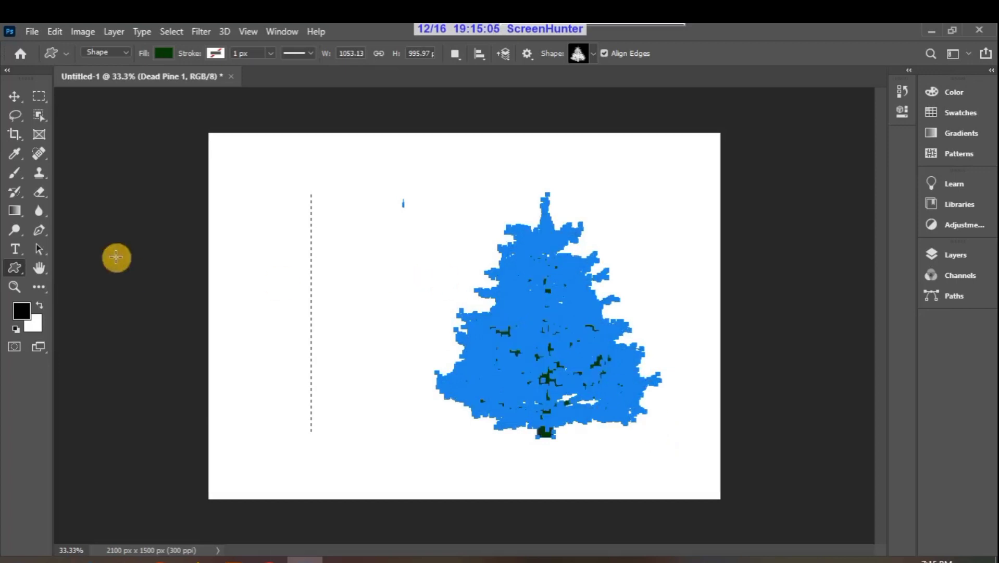
click(107, 154)
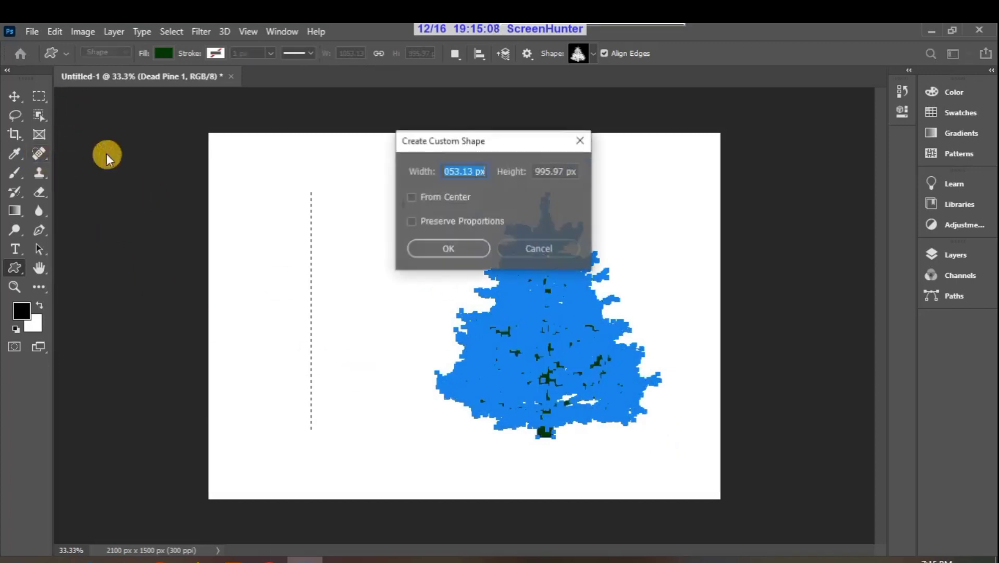
click(514, 247)
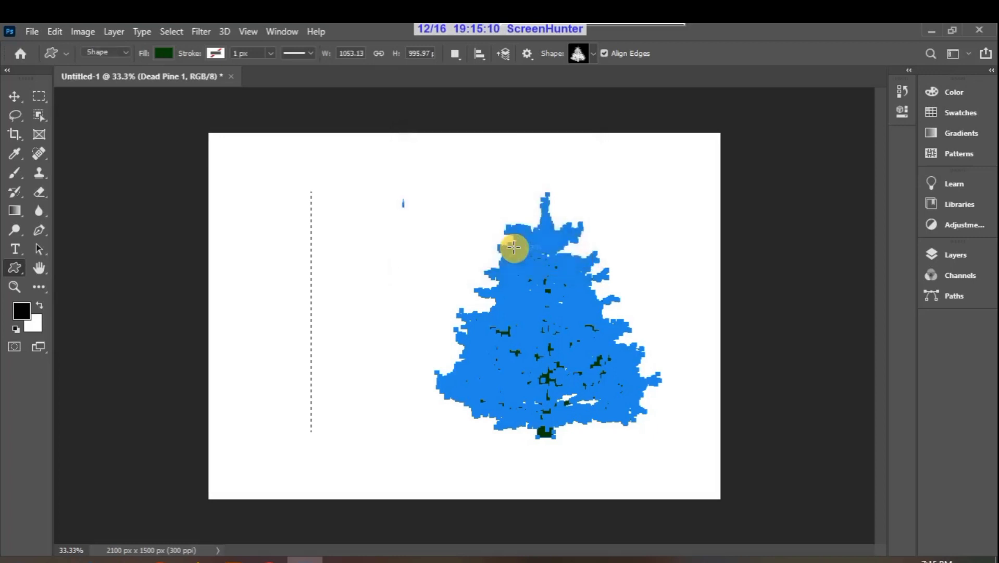
- Draw the Wild Animals camel shape on the upper left of the canvas beside the pine
click(593, 53)
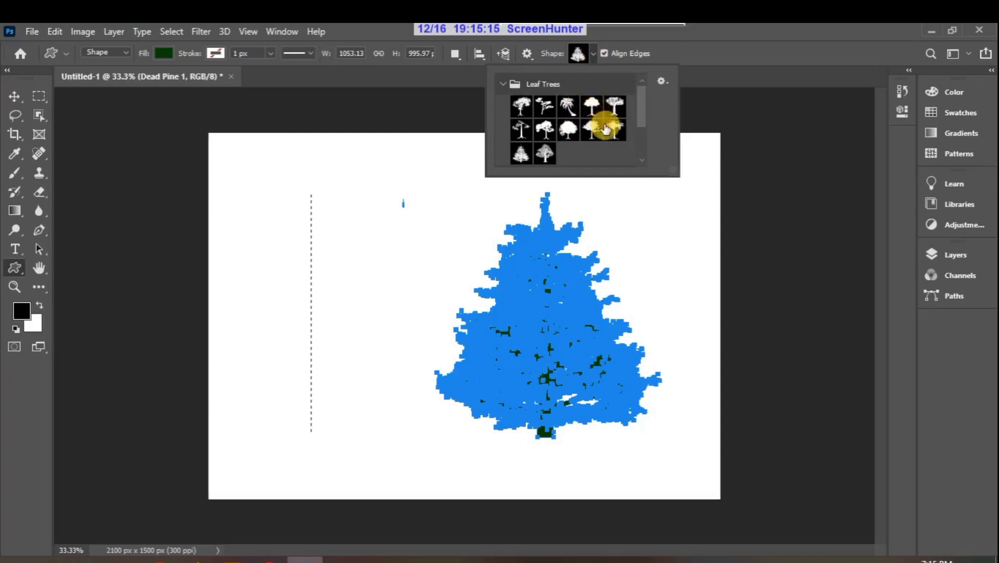
click(503, 85)
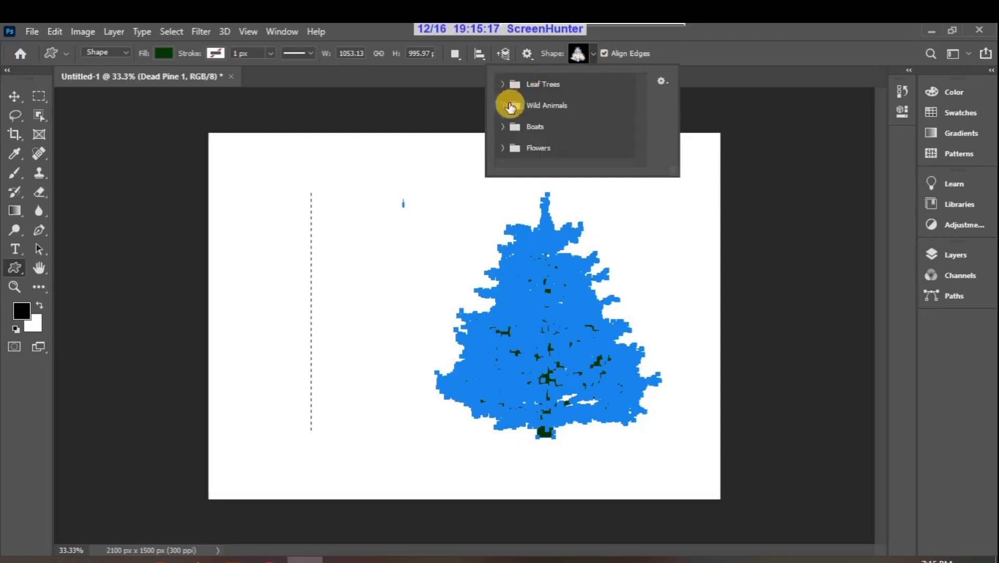
click(503, 105)
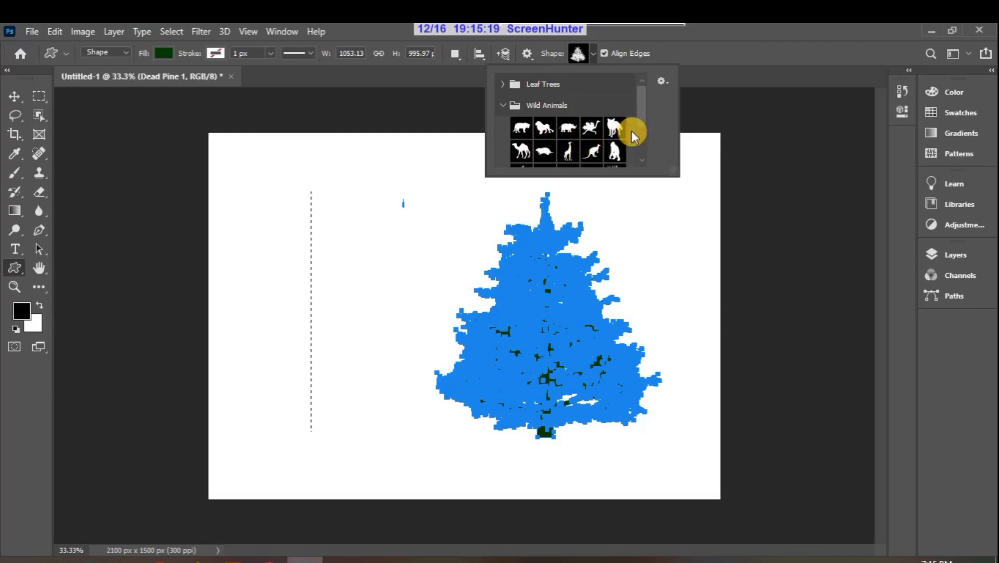
mouse_move(641, 109)
mouse_down()
mouse_move(644, 135)
mouse_move(643, 124)
mouse_up()
scroll(644, 125, up, 2)
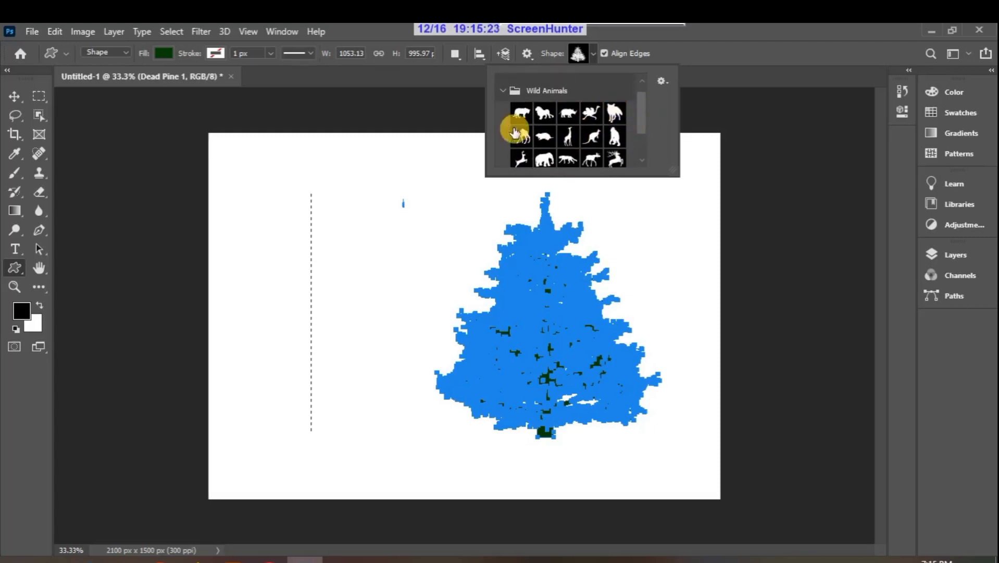
click(520, 139)
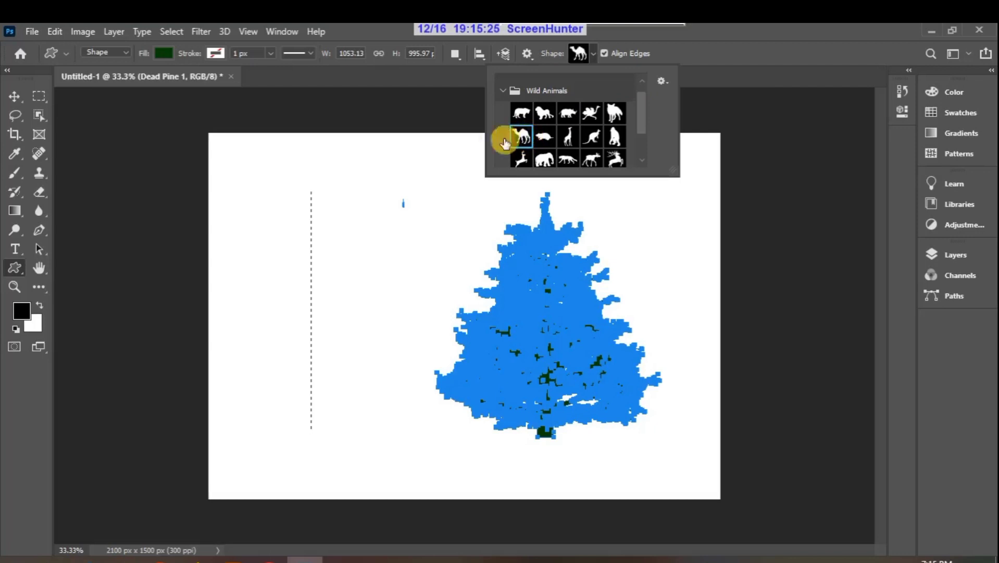
click(234, 182)
drag(234, 182, 418, 342)
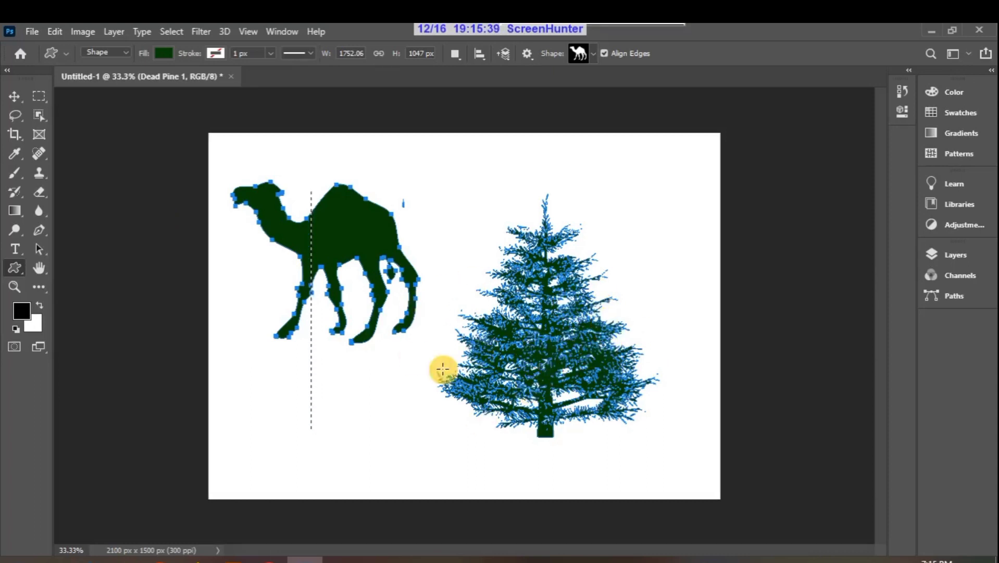
- Draw the Boats sailboat with a curved front sail below the camel, undo that first attempt, and redraw it narrower and taller
click(579, 53)
click(505, 92)
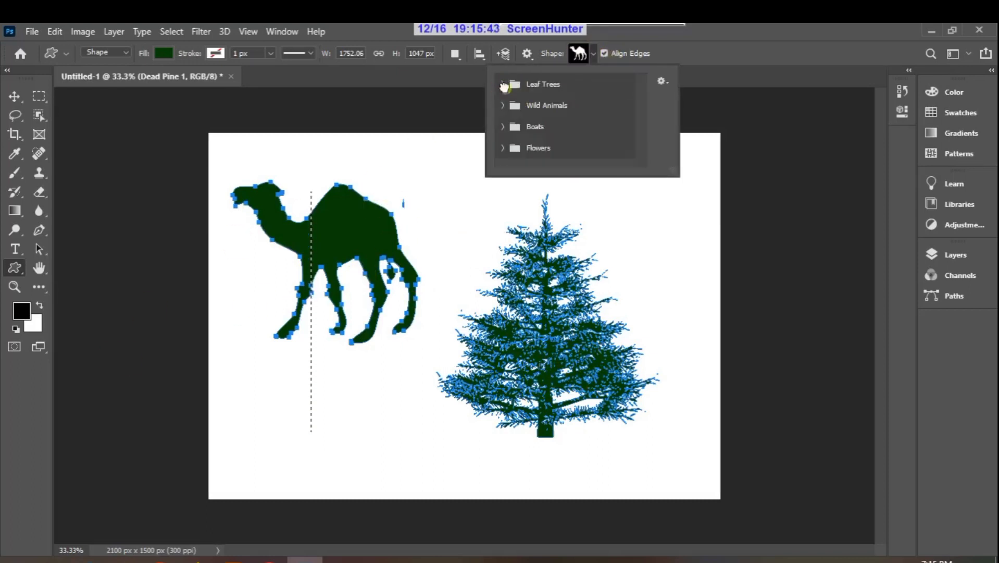
click(503, 127)
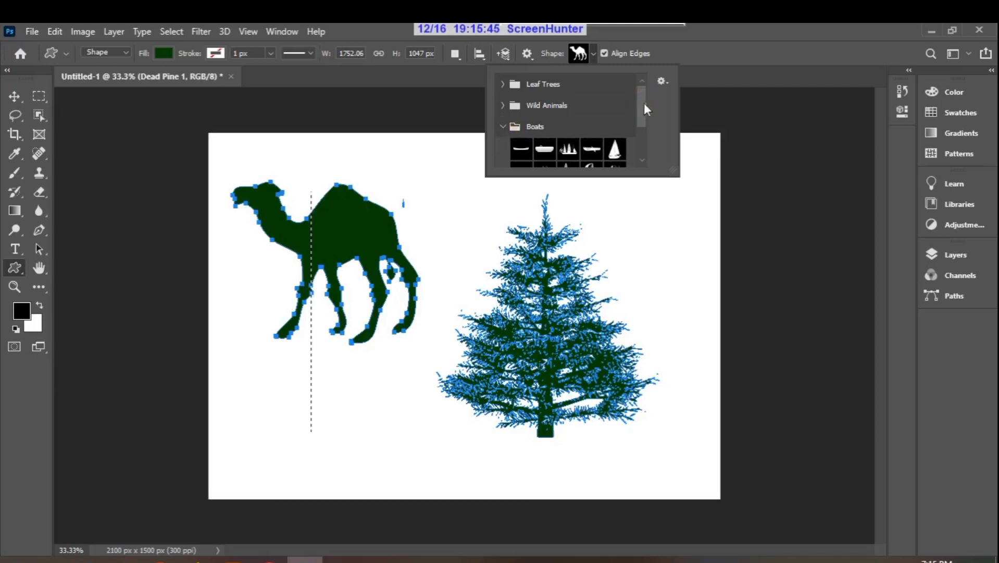
scroll(645, 104, down, 2)
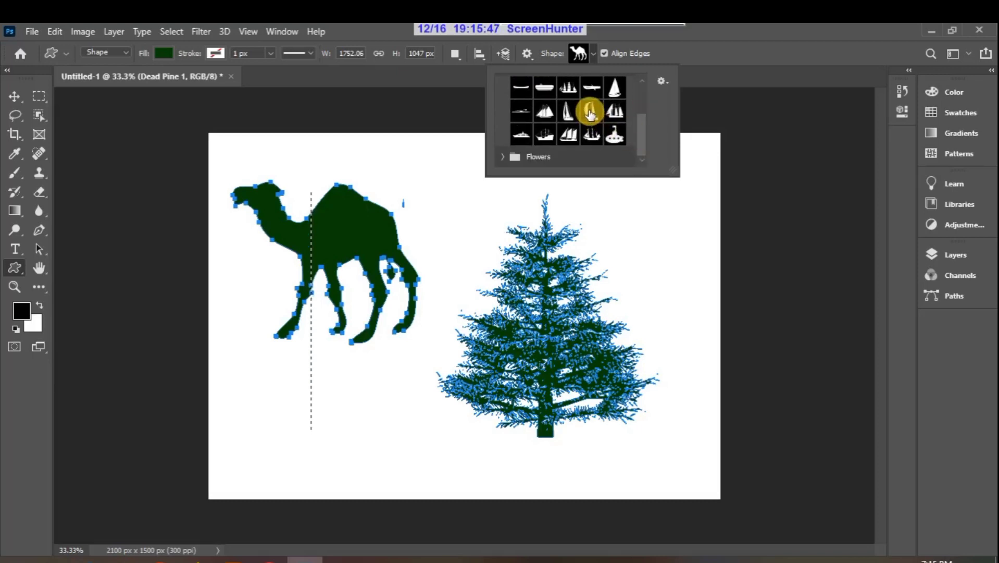
click(590, 112)
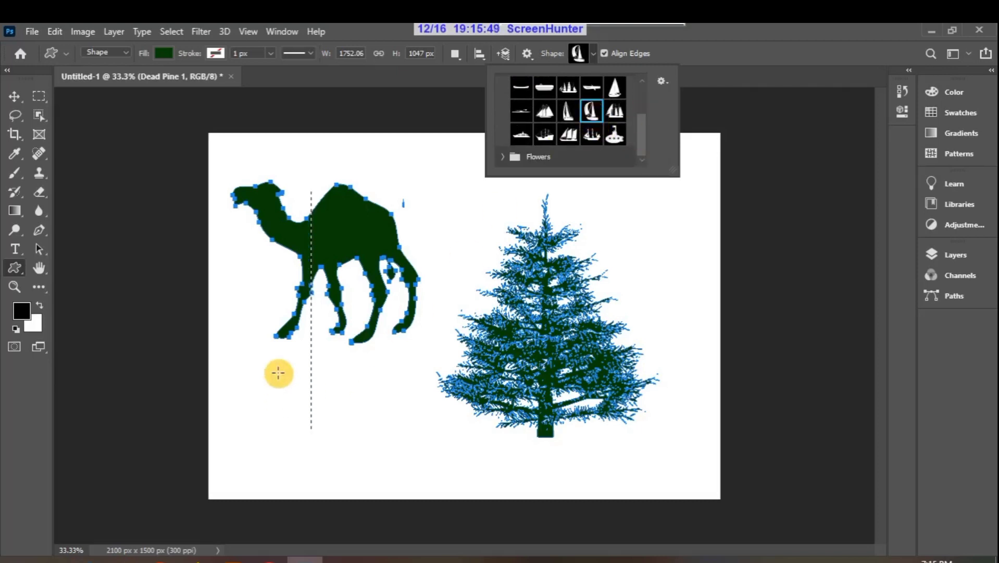
click(259, 374)
drag(258, 373, 431, 467)
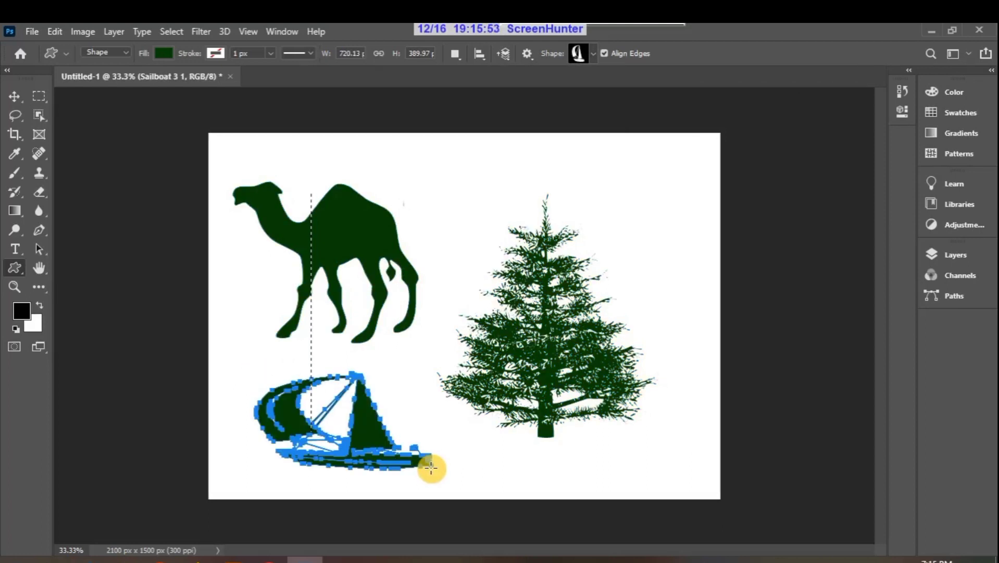
key(ctrl+z)
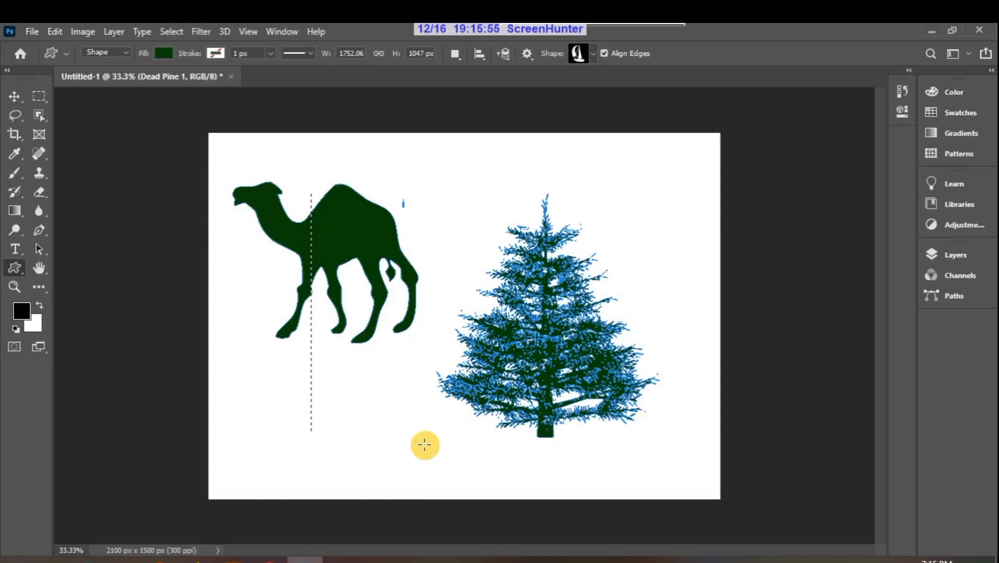
drag(255, 352, 387, 486)
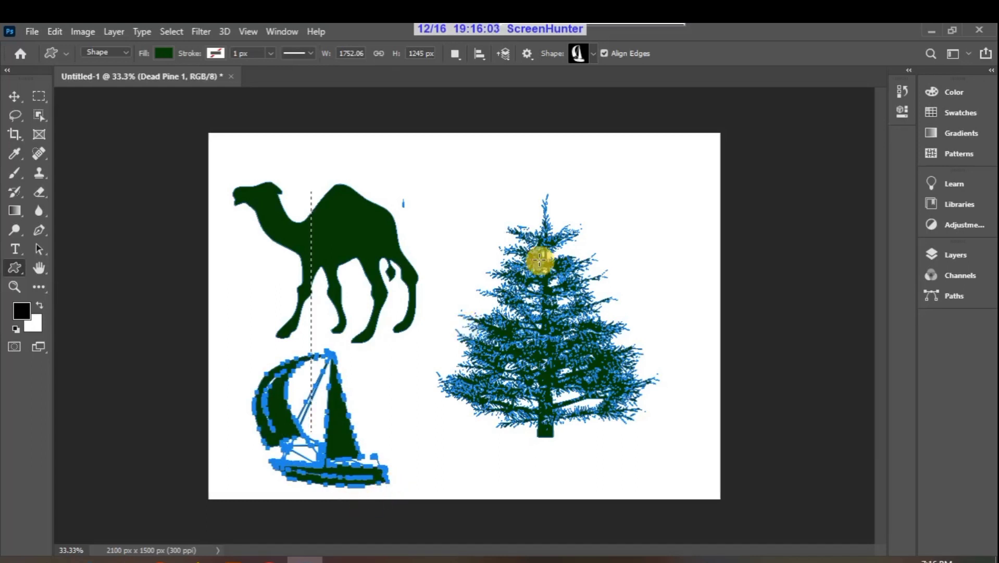
- Draw the first Flowers shape, a bouquet, to the right of the pine's upper half
click(591, 54)
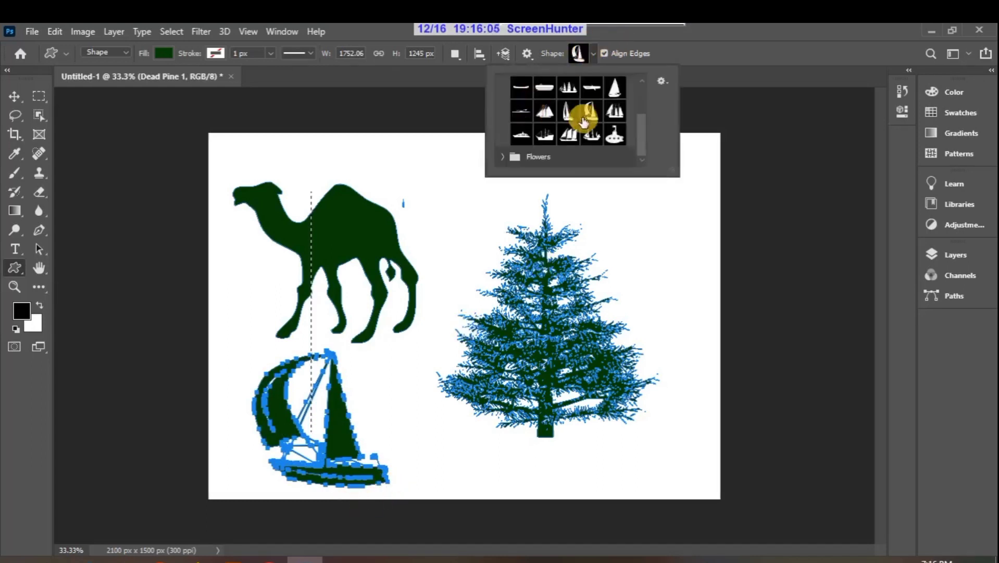
click(504, 159)
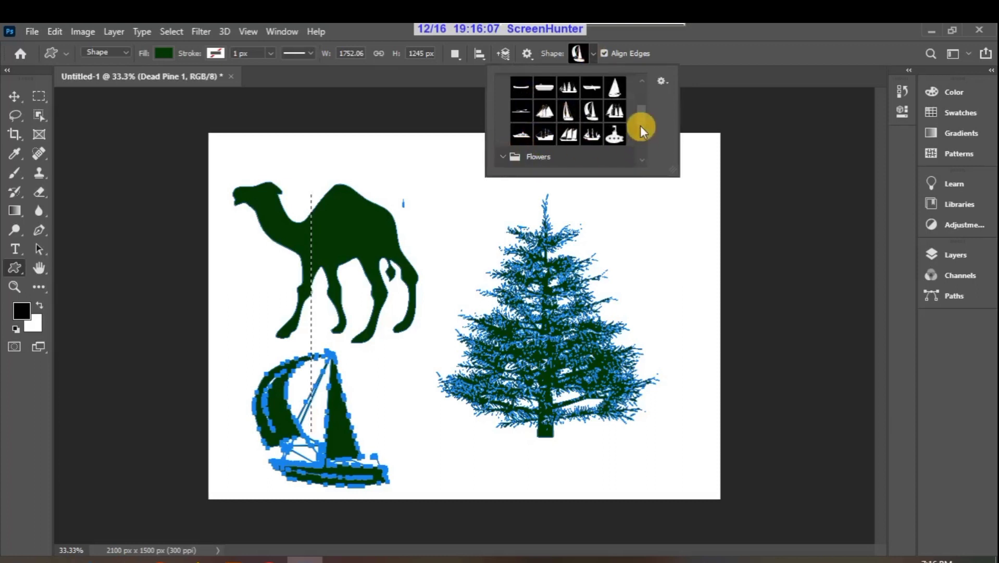
drag(640, 127, 644, 154)
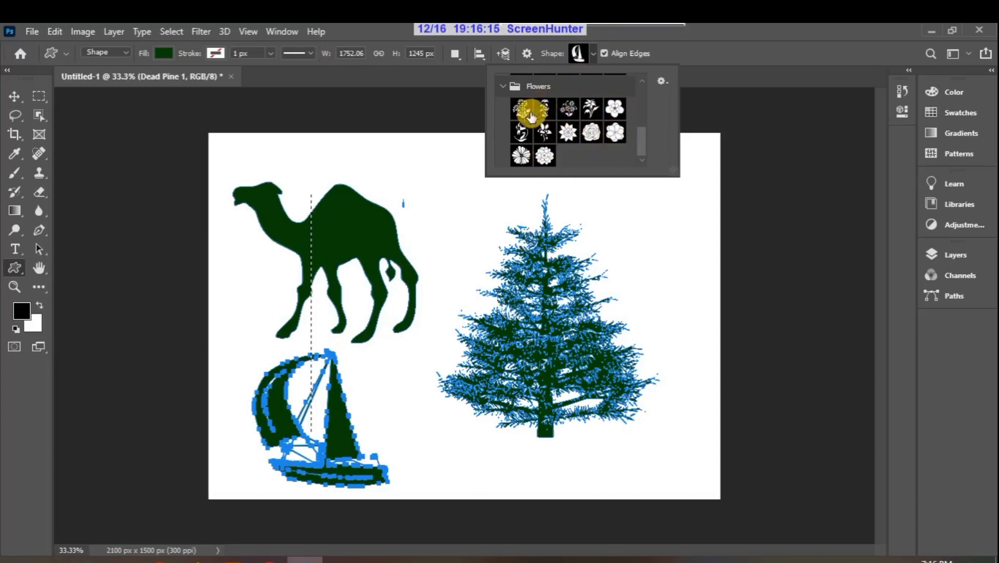
click(528, 111)
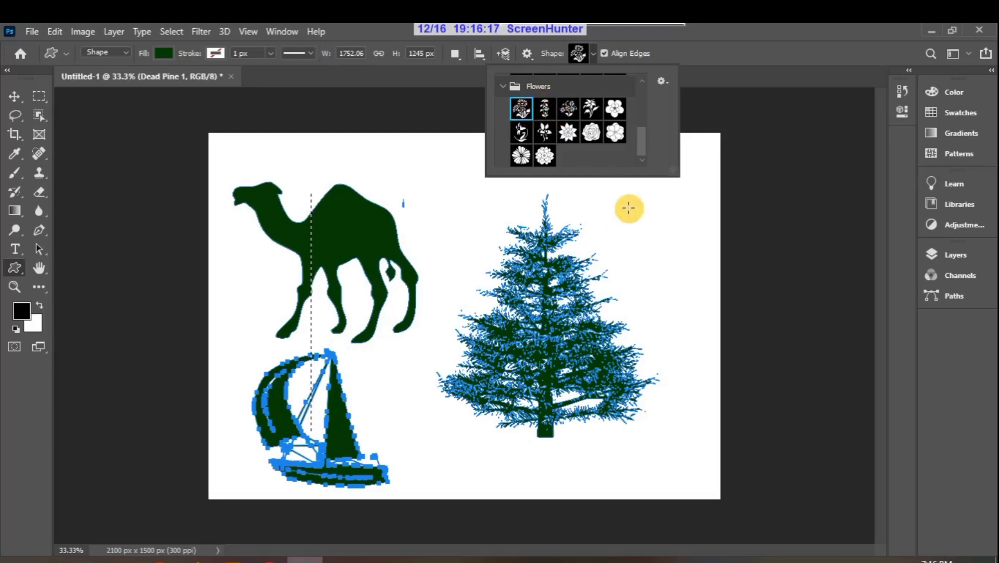
click(629, 208)
drag(629, 208, 706, 375)
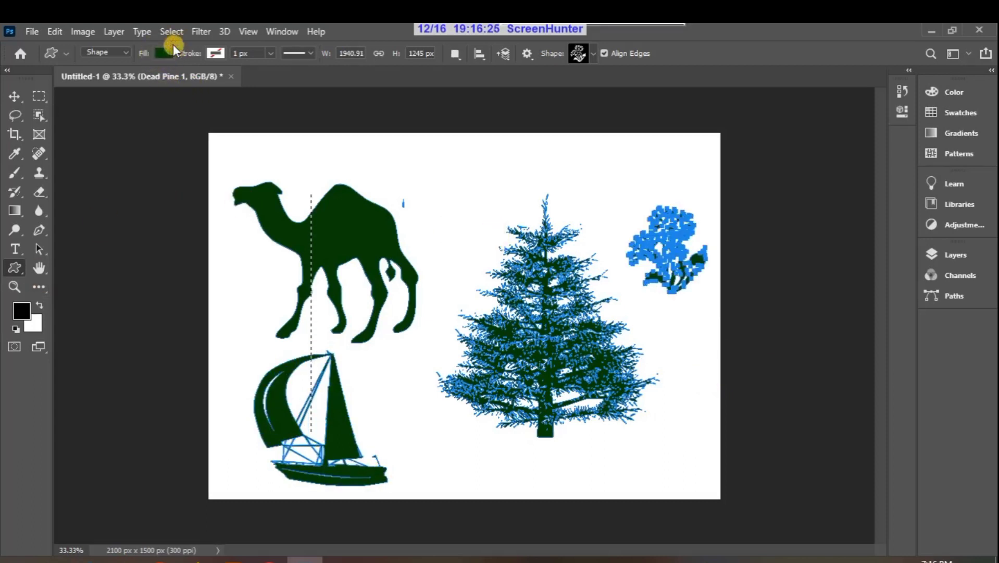
- Change the fill of the combined camel, sailboat, pine and flower shapes to yellow
click(165, 54)
click(99, 131)
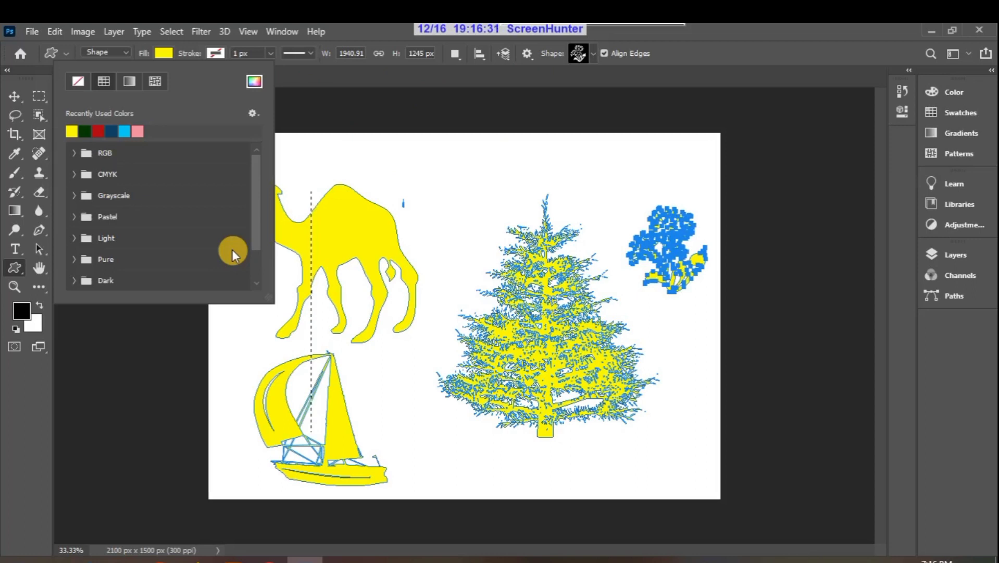
click(104, 344)
click(614, 99)
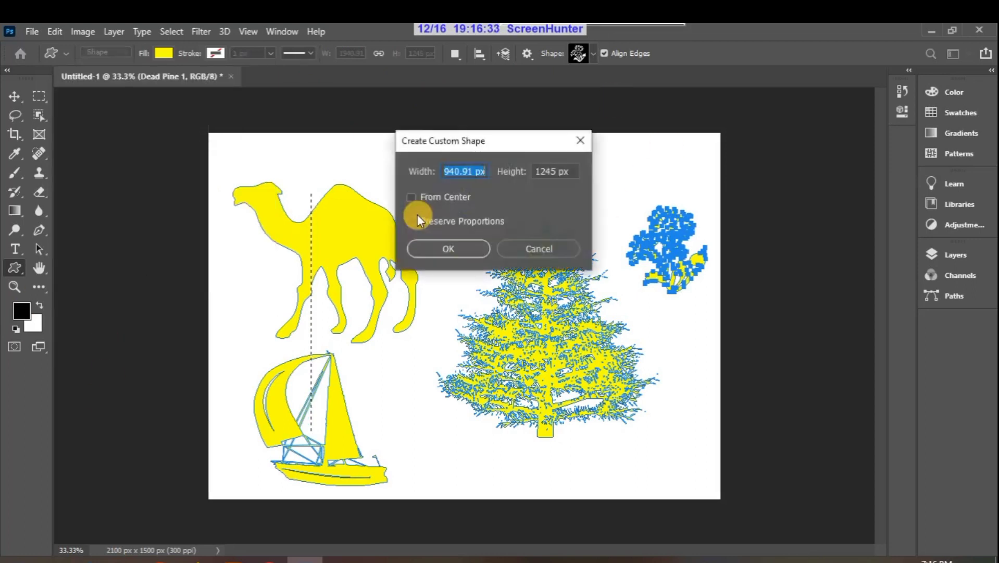
- Dismiss the custom shape size dialog and draw another Flowers bouquet, about 324 by 330 px, outside the canvas to the left of the camel
click(553, 244)
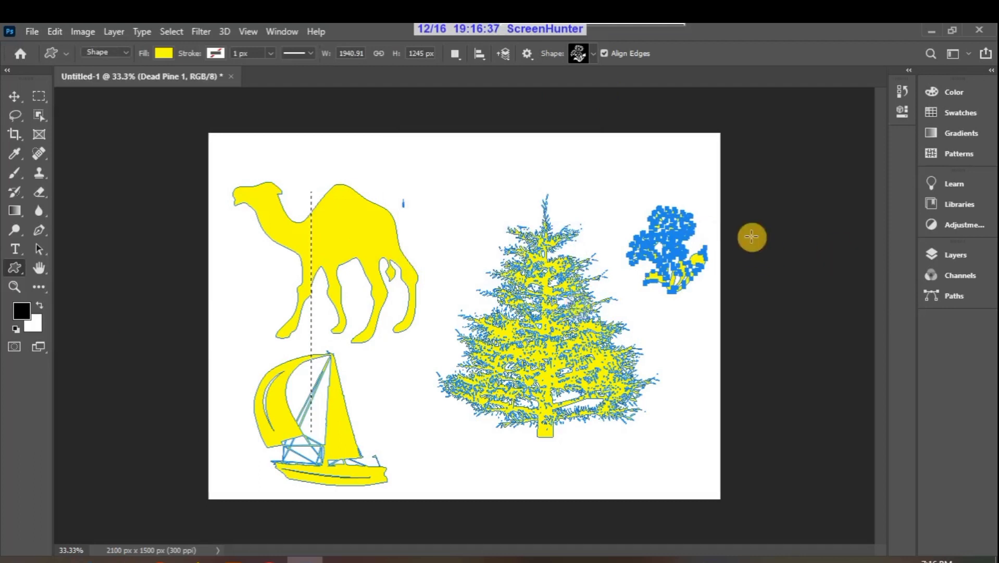
drag(94, 192, 174, 274)
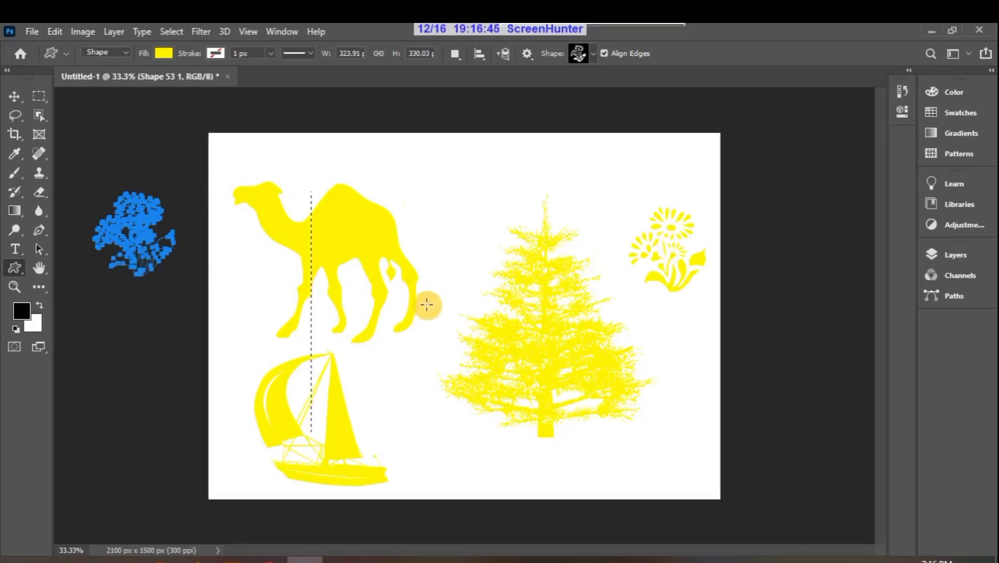
- Show where custom shape files (CSH) can be imported into the shape library, and close the file dialog without loading any
click(593, 56)
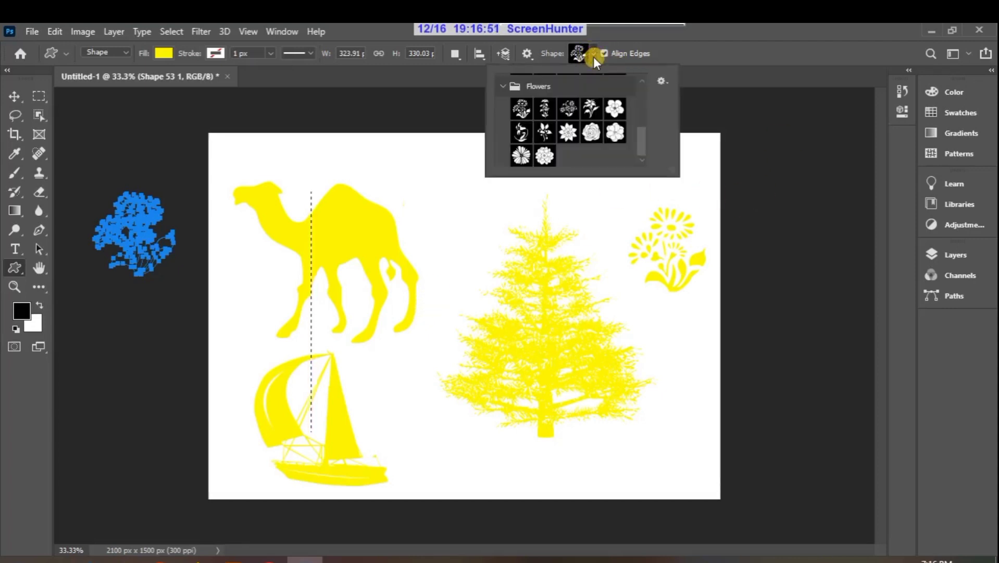
click(661, 82)
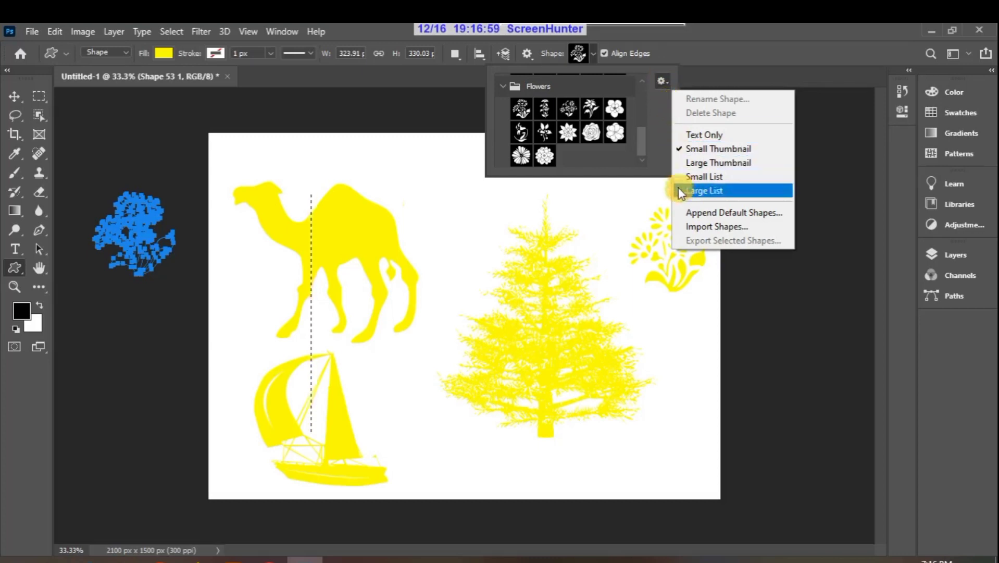
click(683, 226)
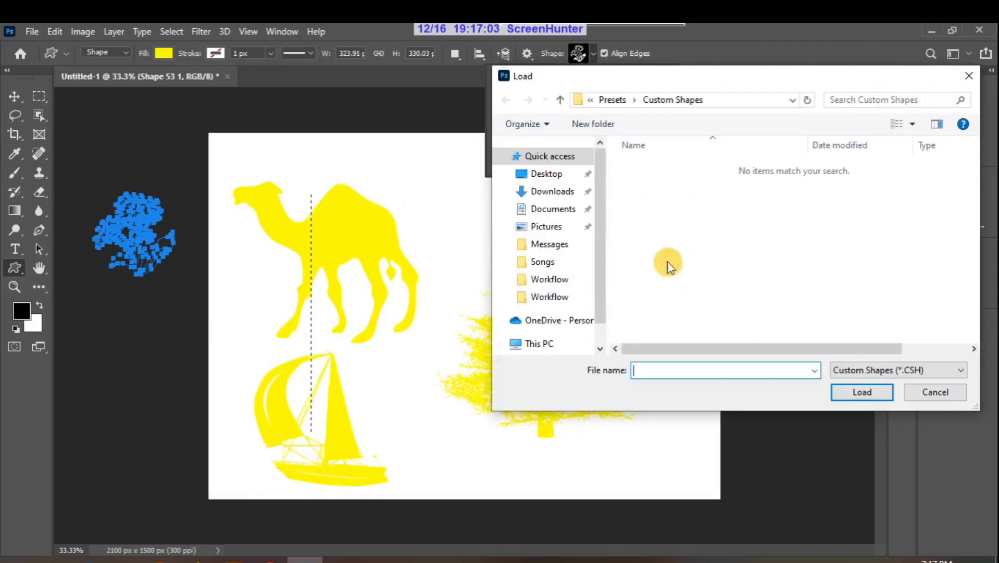
click(970, 75)
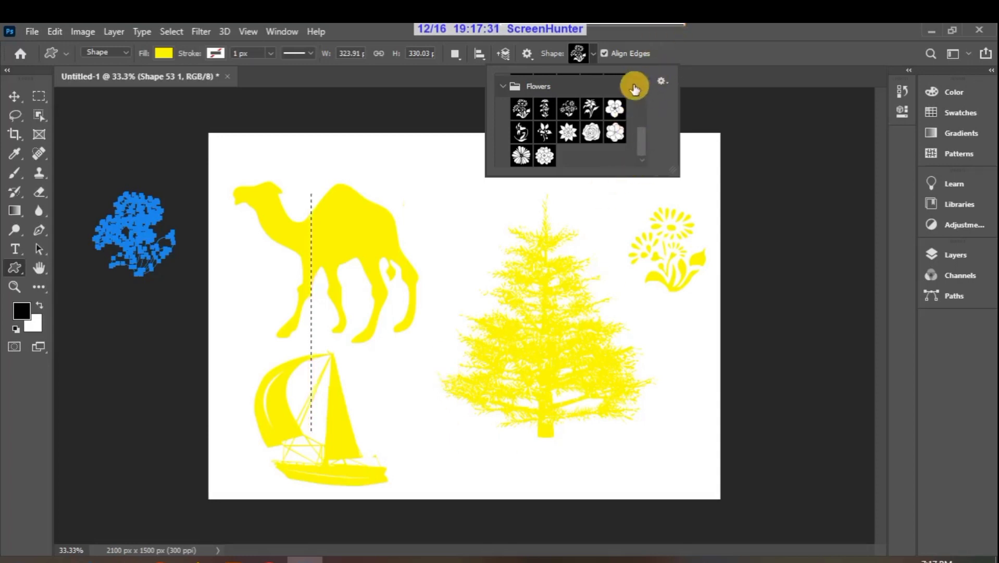
click(705, 100)
click(476, 212)
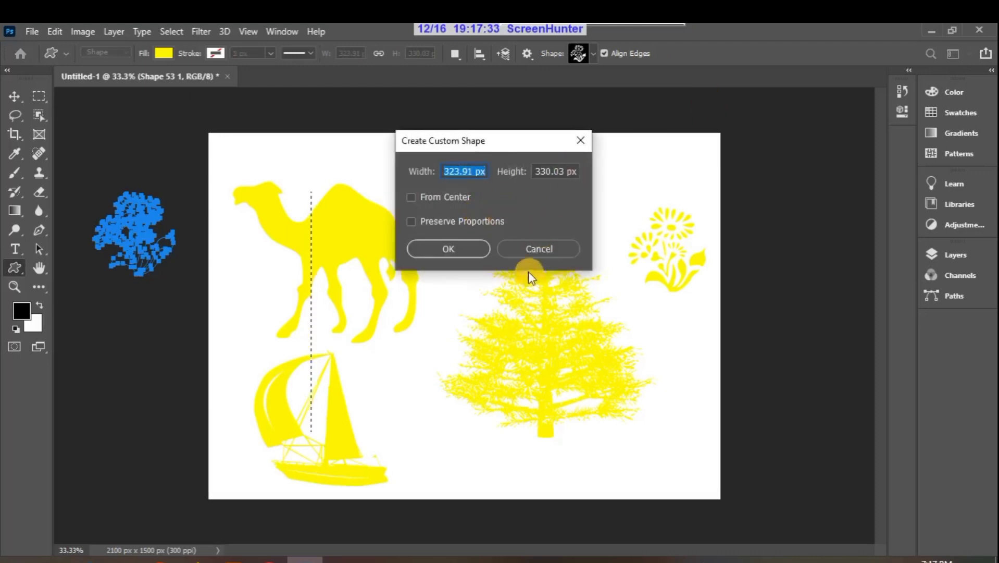
click(536, 248)
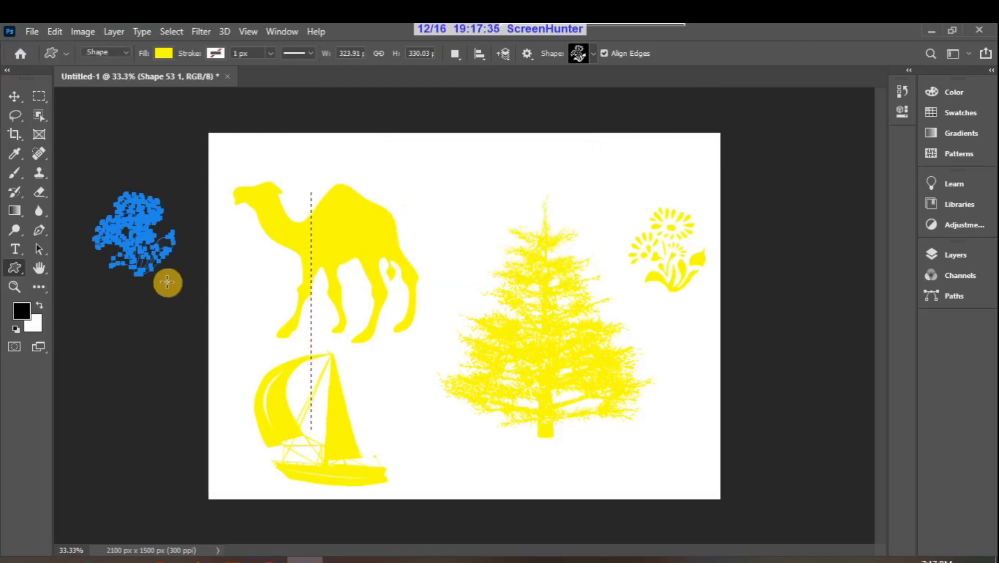